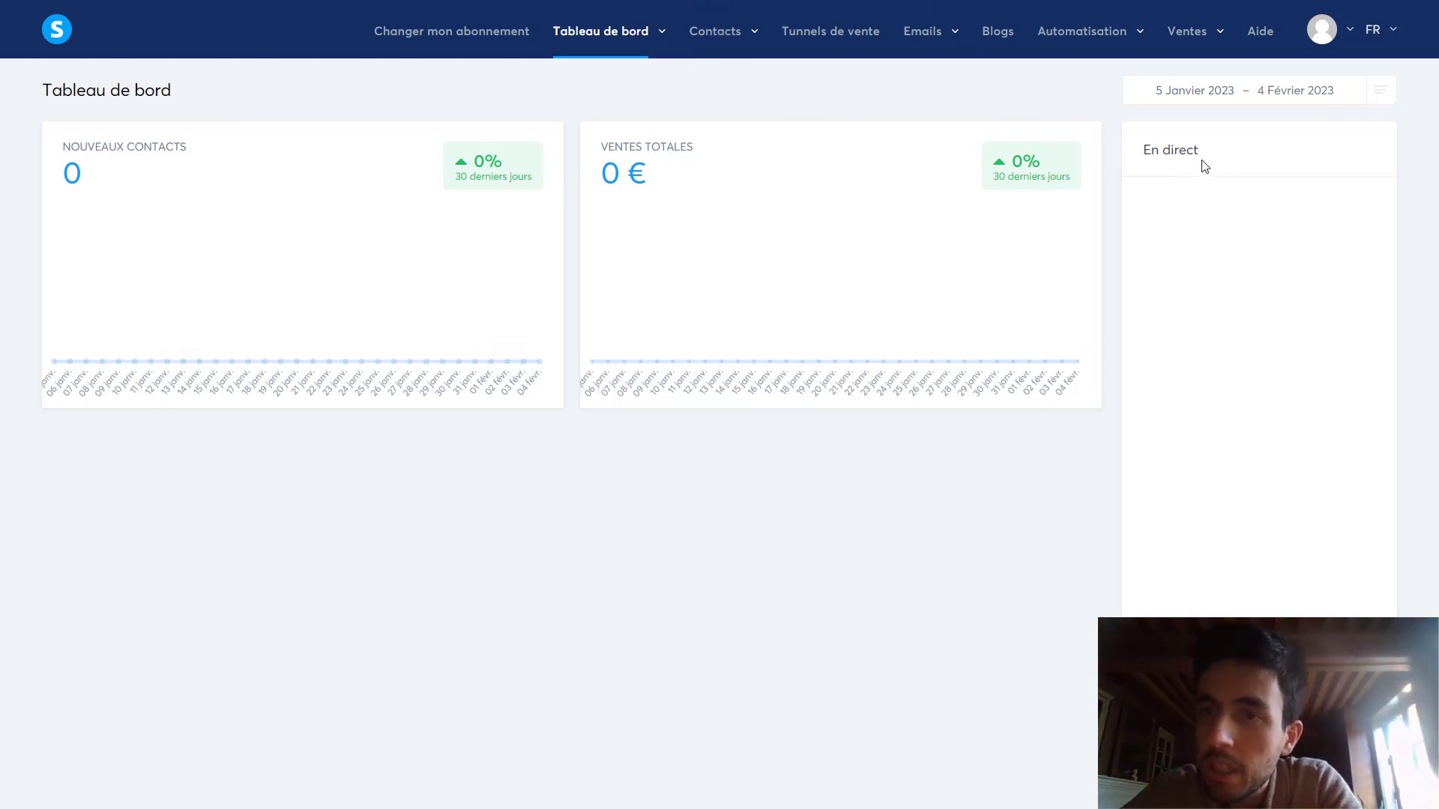
# Open the Mes formations list and start creating a new course.
pyautogui.click(1200, 34)
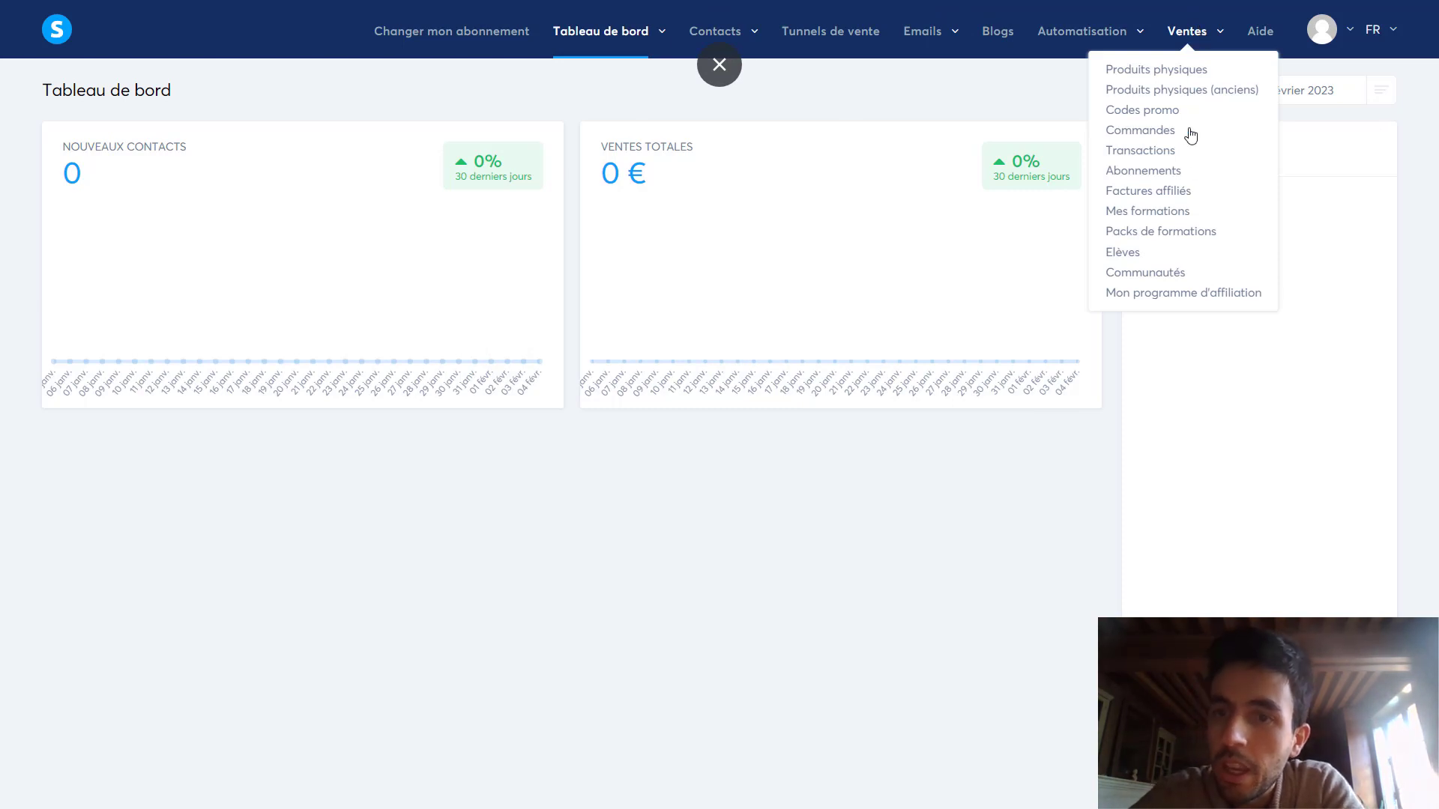
pyautogui.click(1152, 216)
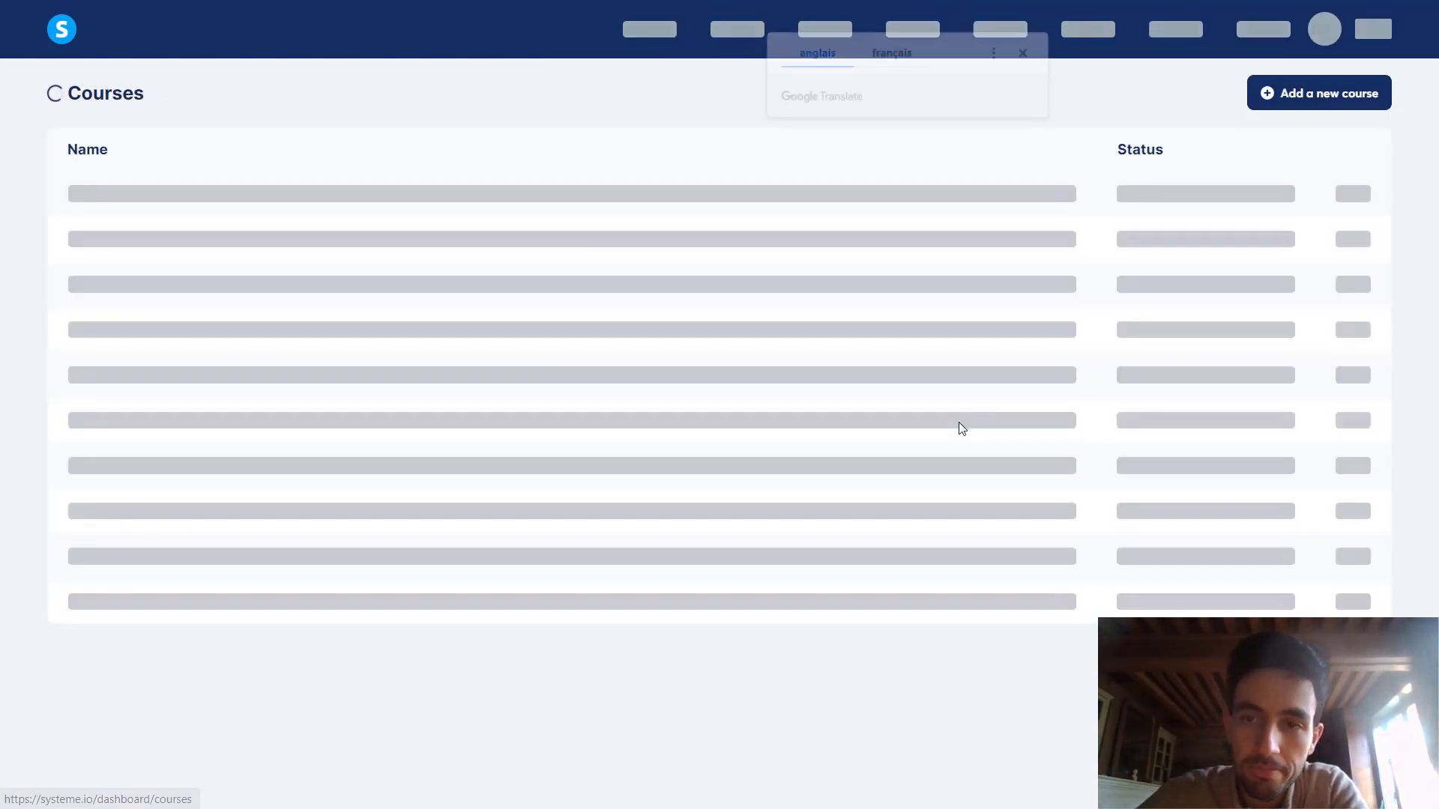
pyautogui.click(1025, 54)
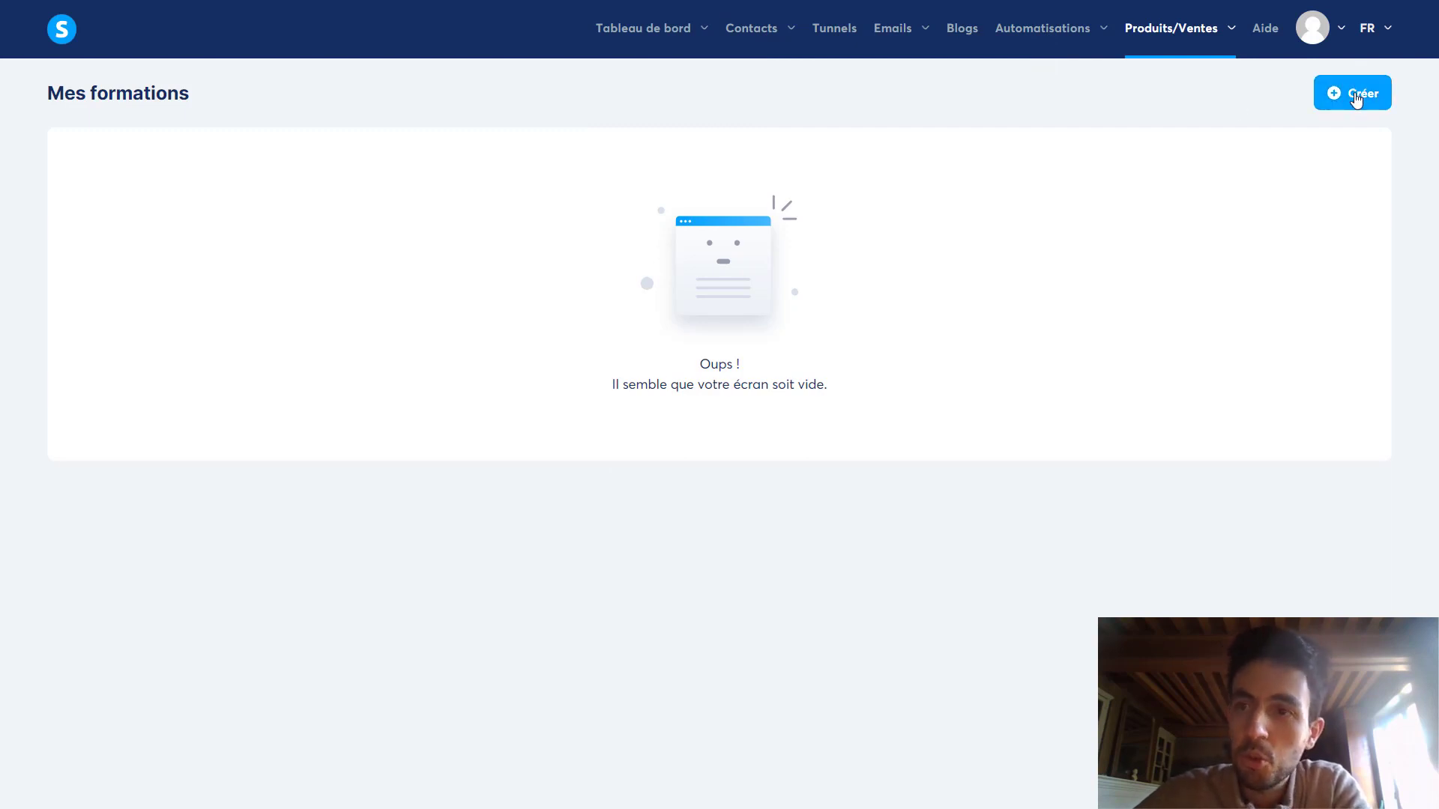
pyautogui.click(1356, 105)
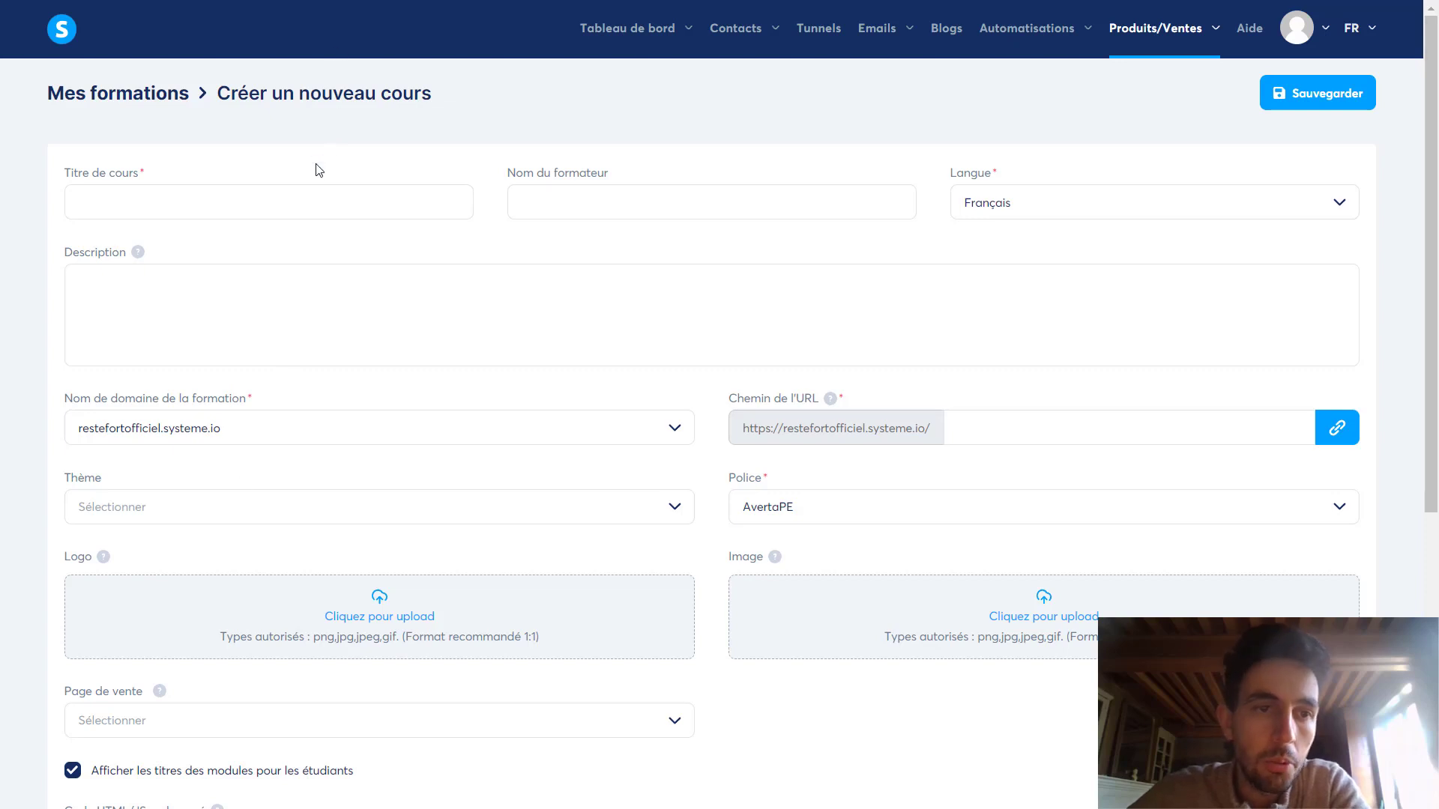
# Title the course "Ma super formation" and enter the trainer's first name as Nom du formateur.
pyautogui.click(231, 199)
pyautogui.write('Ma sup')
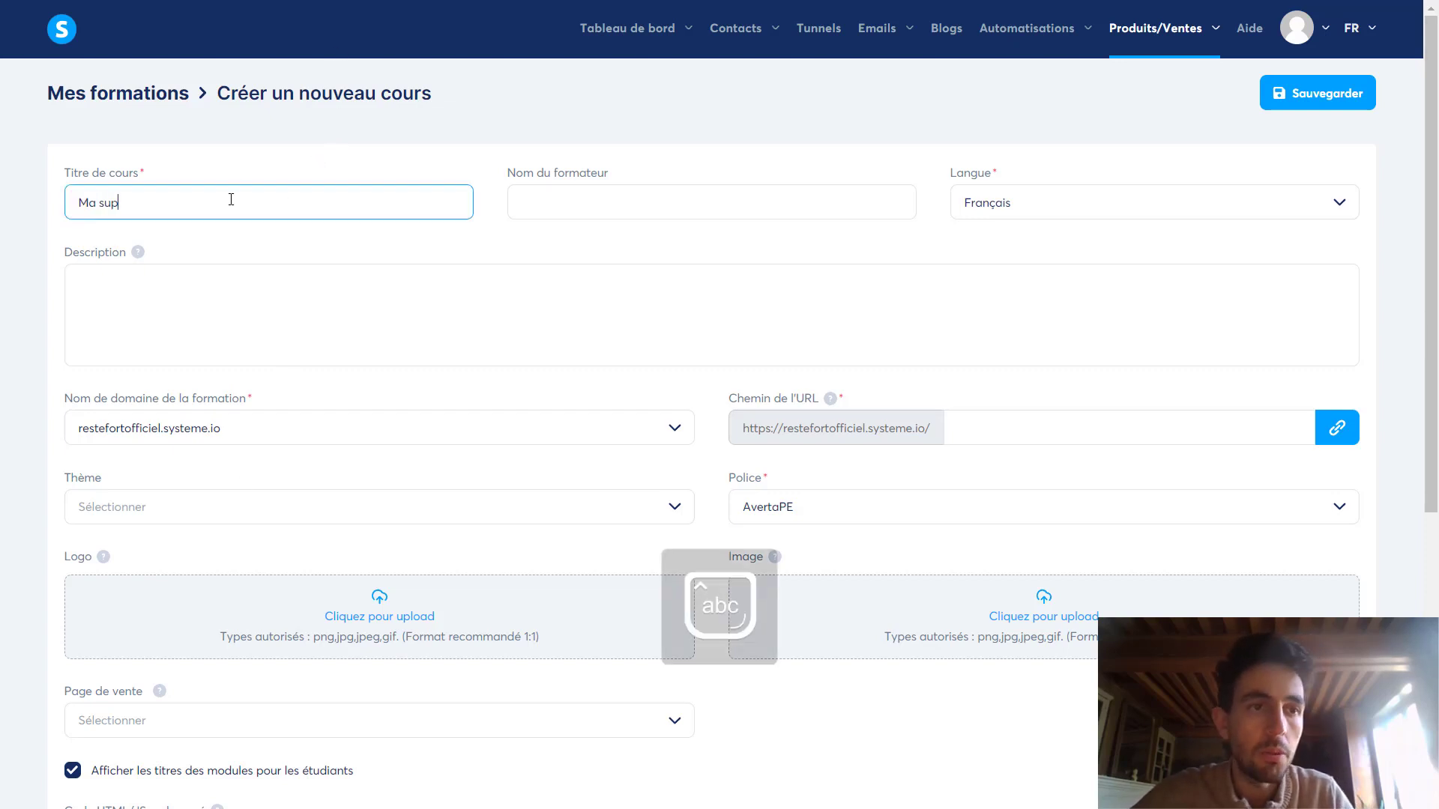
pyautogui.write('er formation')
pyautogui.press('Tab')
pyautogui.write('Edd')
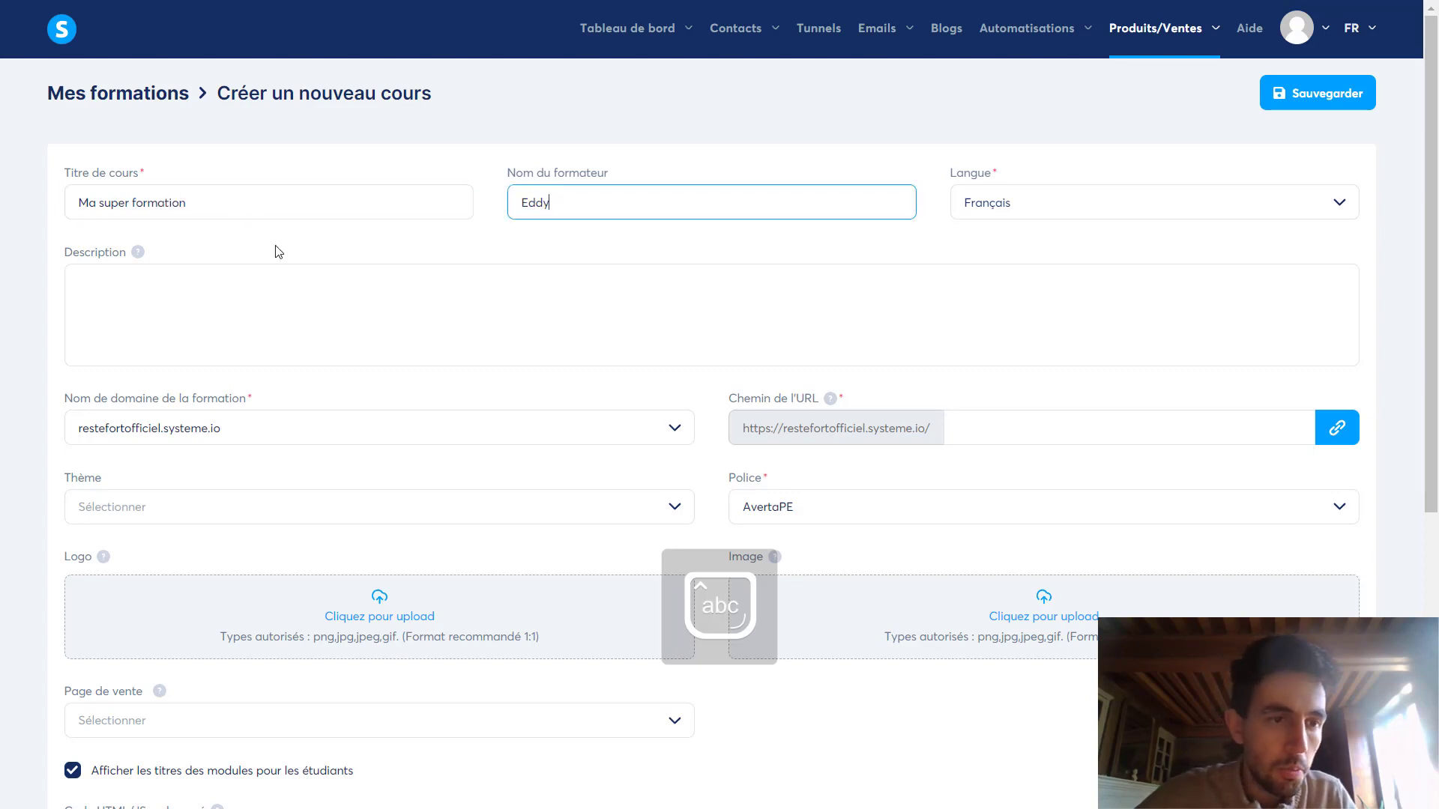
# Keep restefortofficiel.systeme.io as the course domain and set the URL path to "ma-super-formation".
pyautogui.click(331, 430)
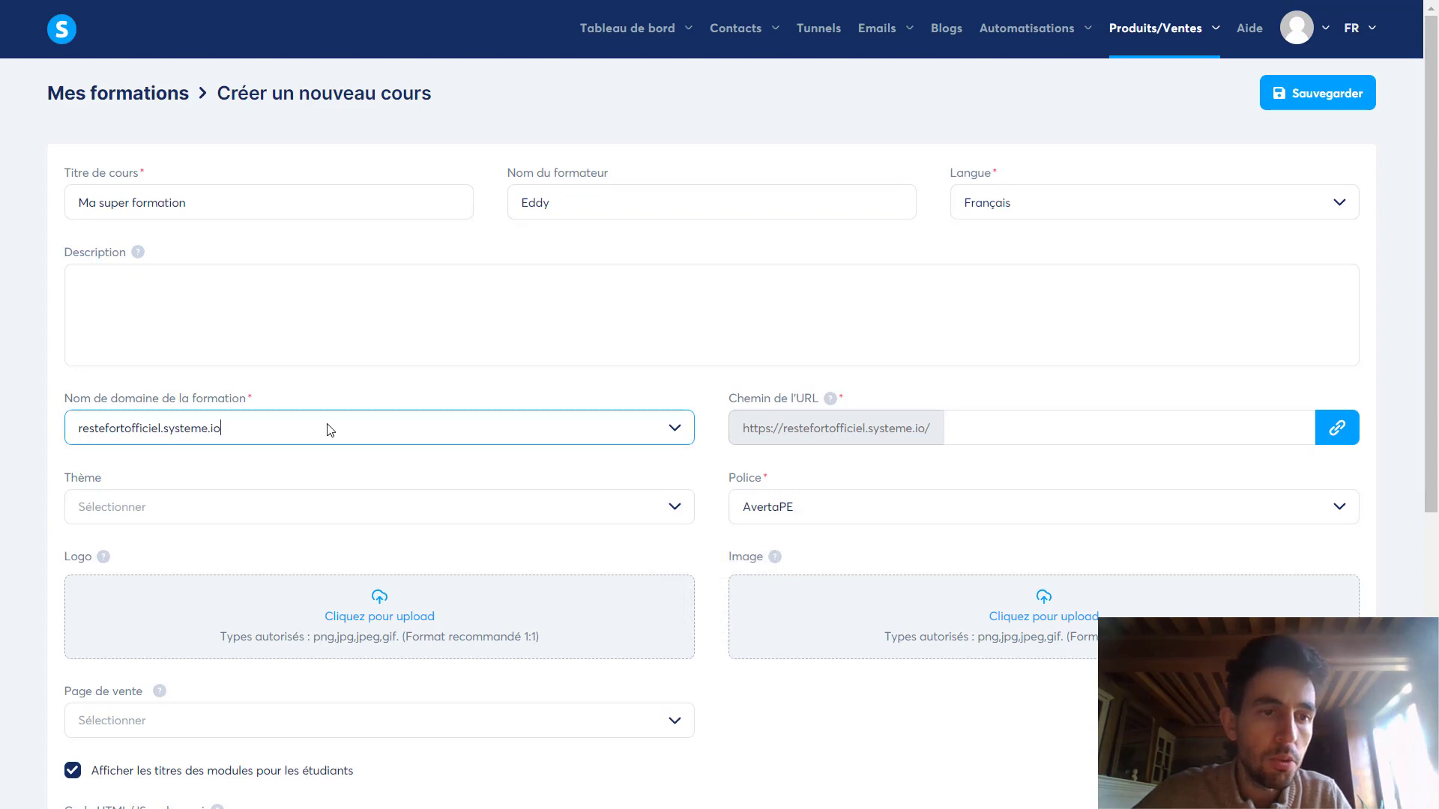
pyautogui.click(675, 431)
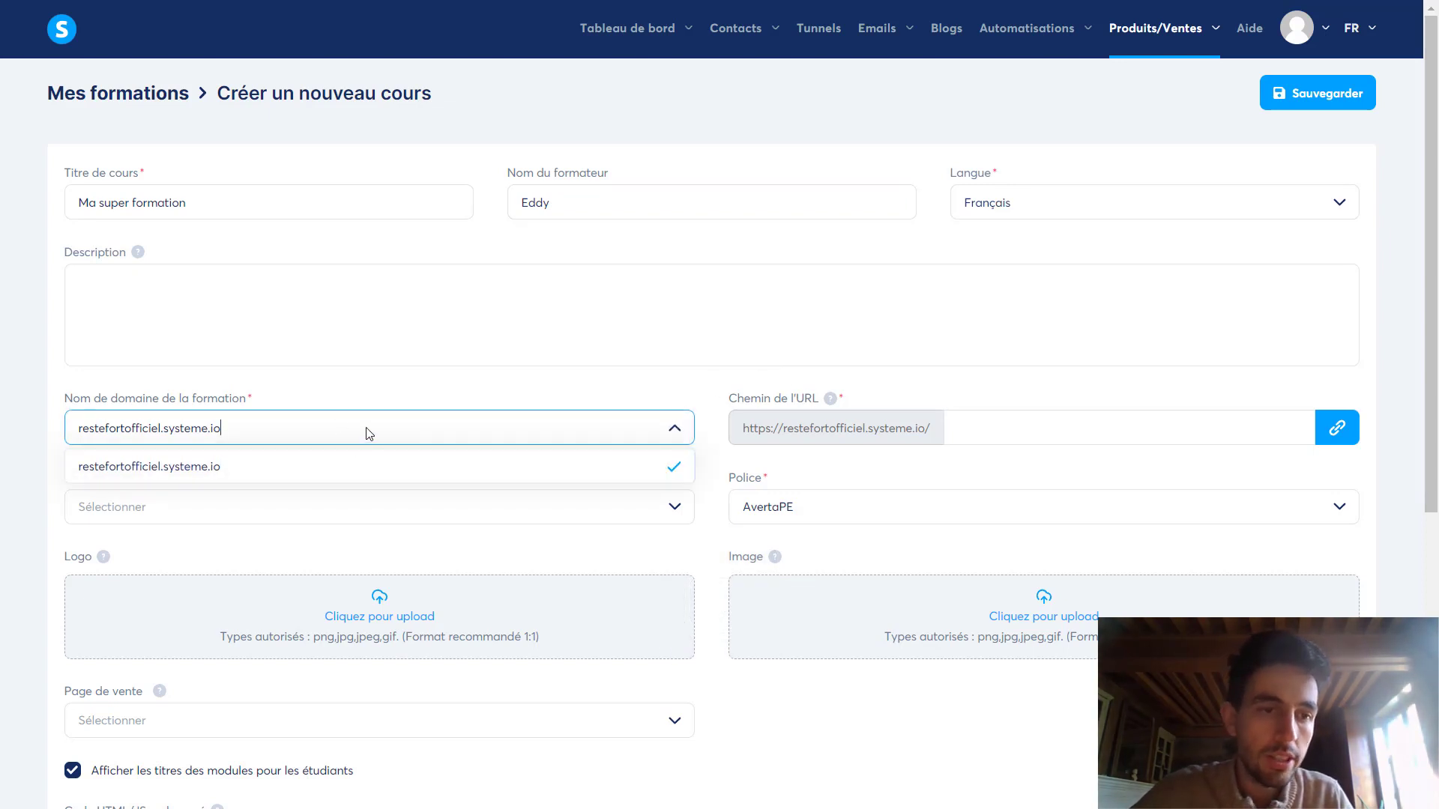
pyautogui.click(77, 408)
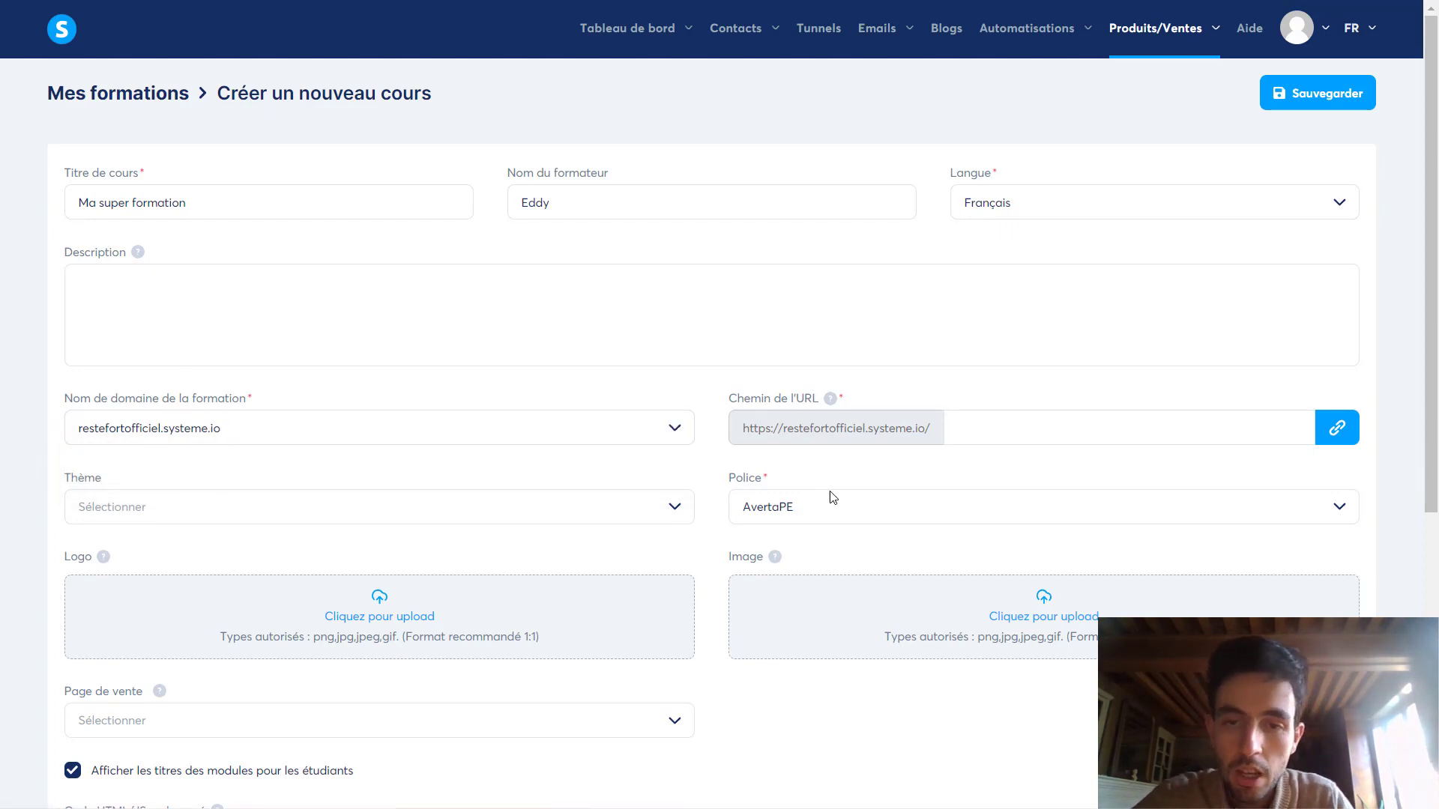
pyautogui.click(1061, 434)
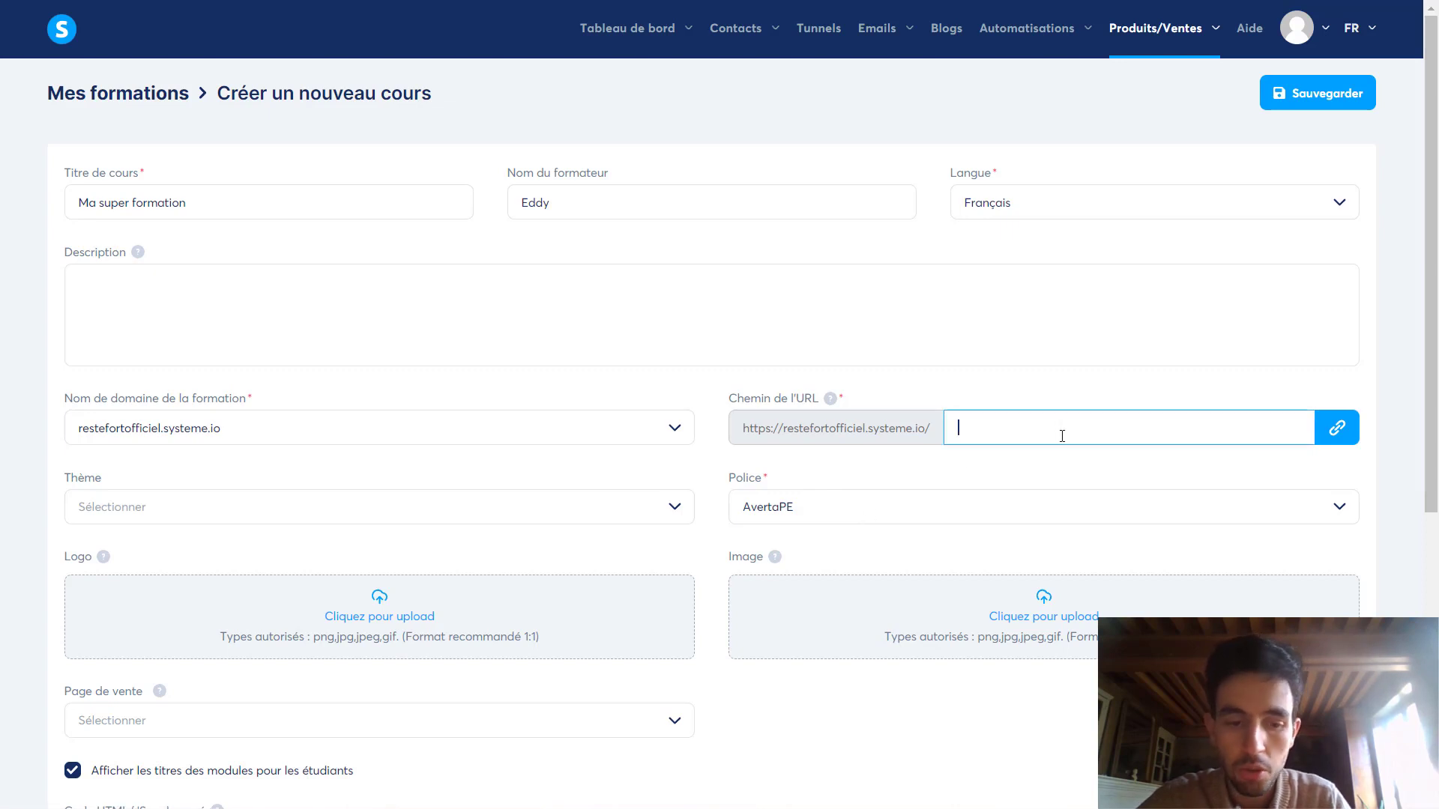
pyautogui.write('ma-')
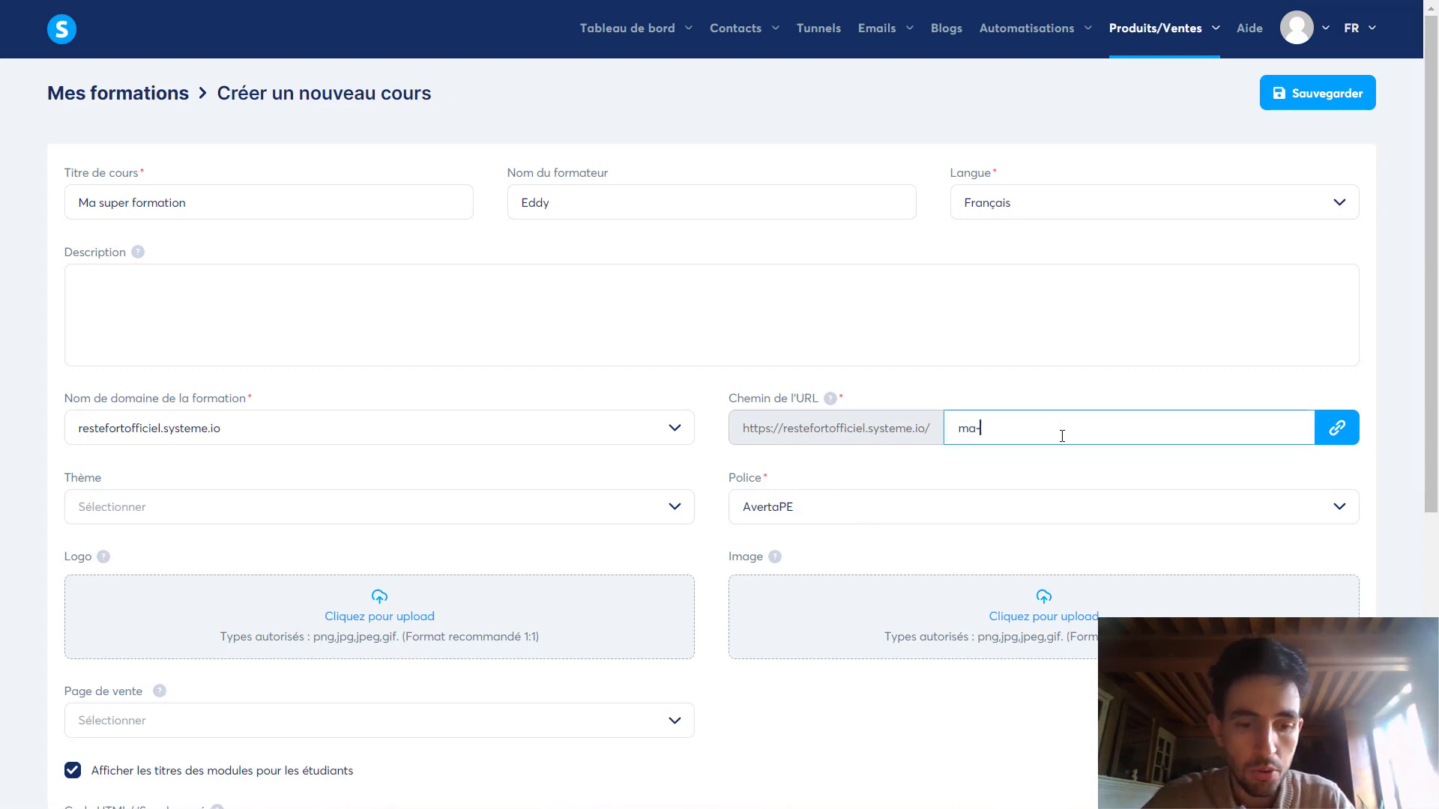
pyautogui.write('super-formation')
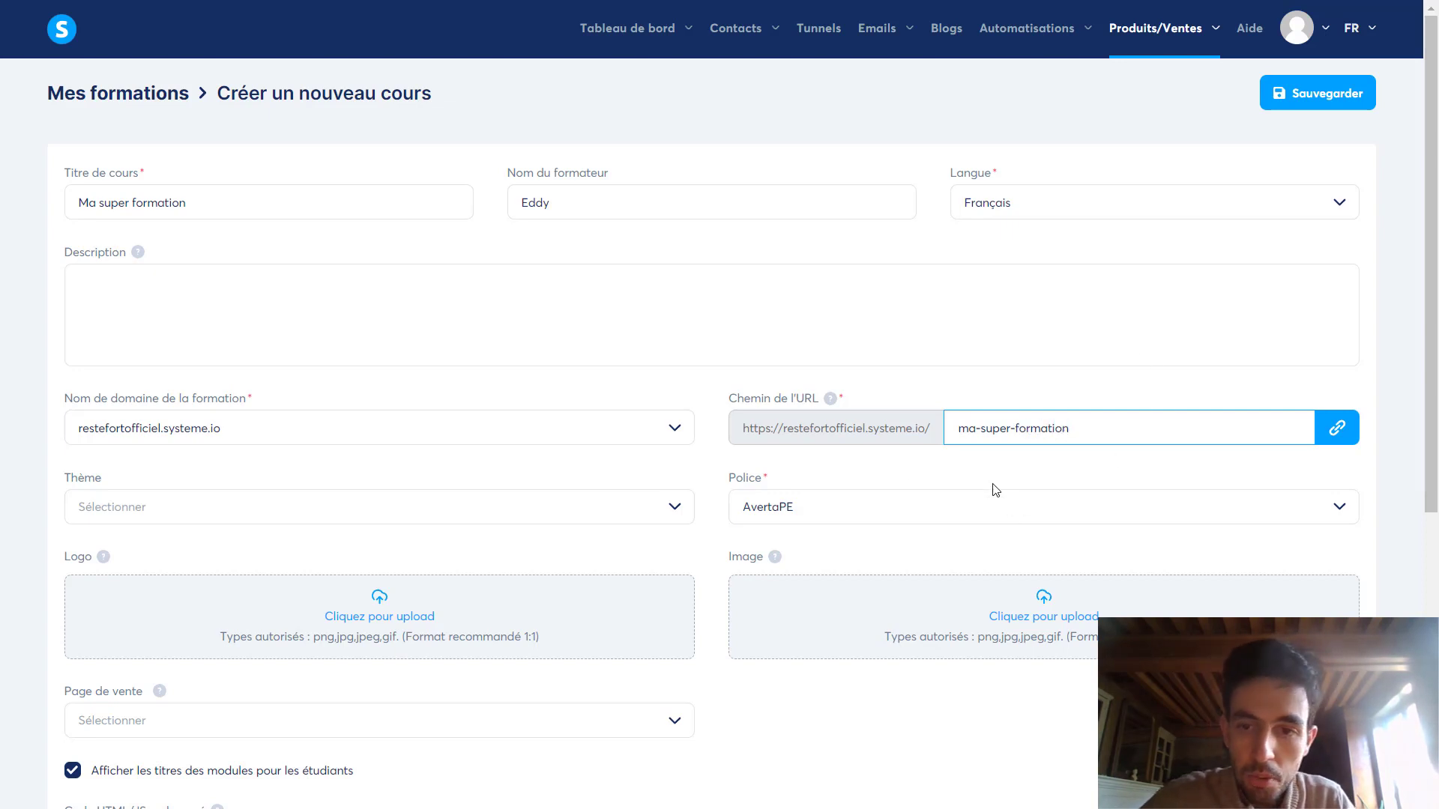
pyautogui.click(1061, 590)
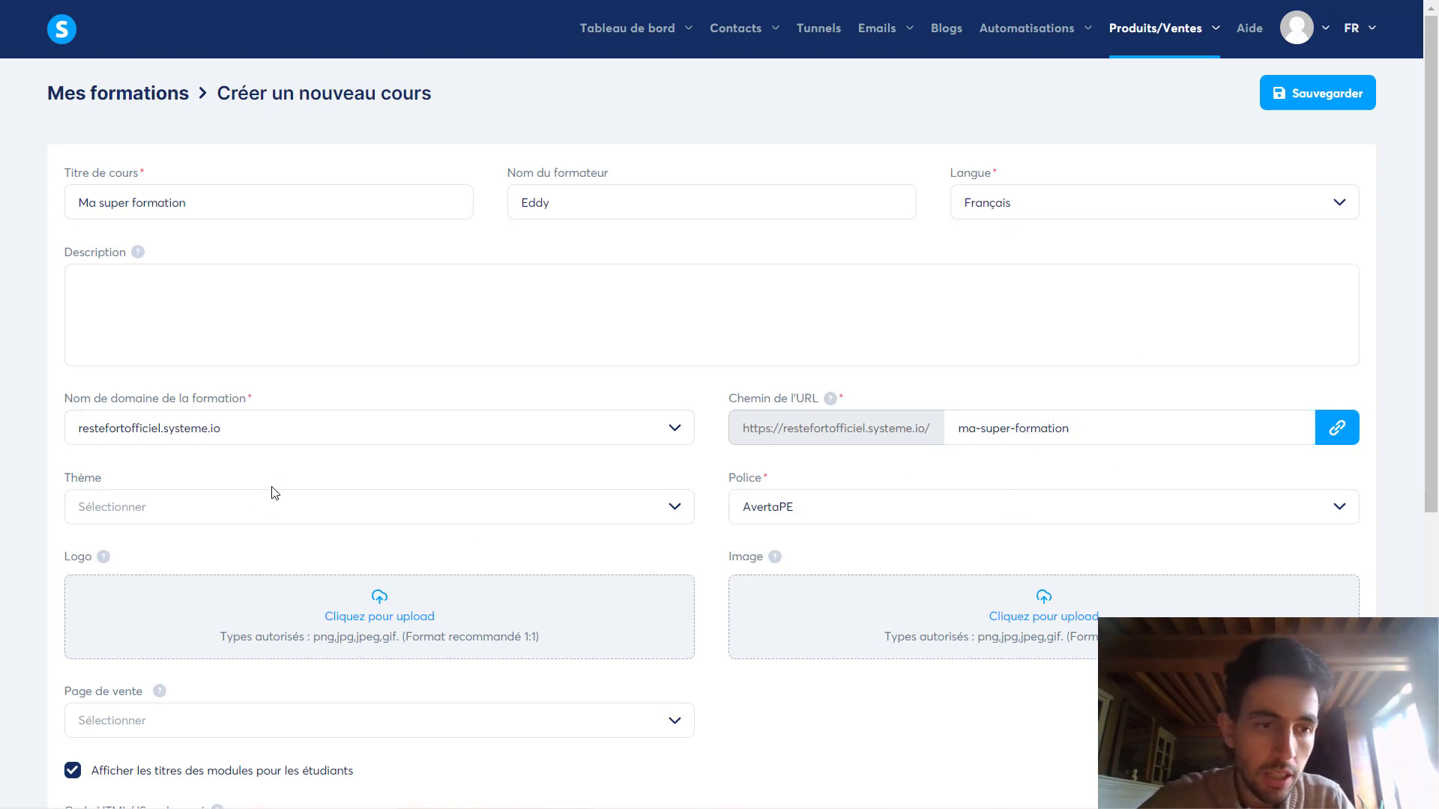
# Set the course theme to Noir and keep AvertaPE as the font.
pyautogui.click(255, 501)
pyautogui.click(689, 511)
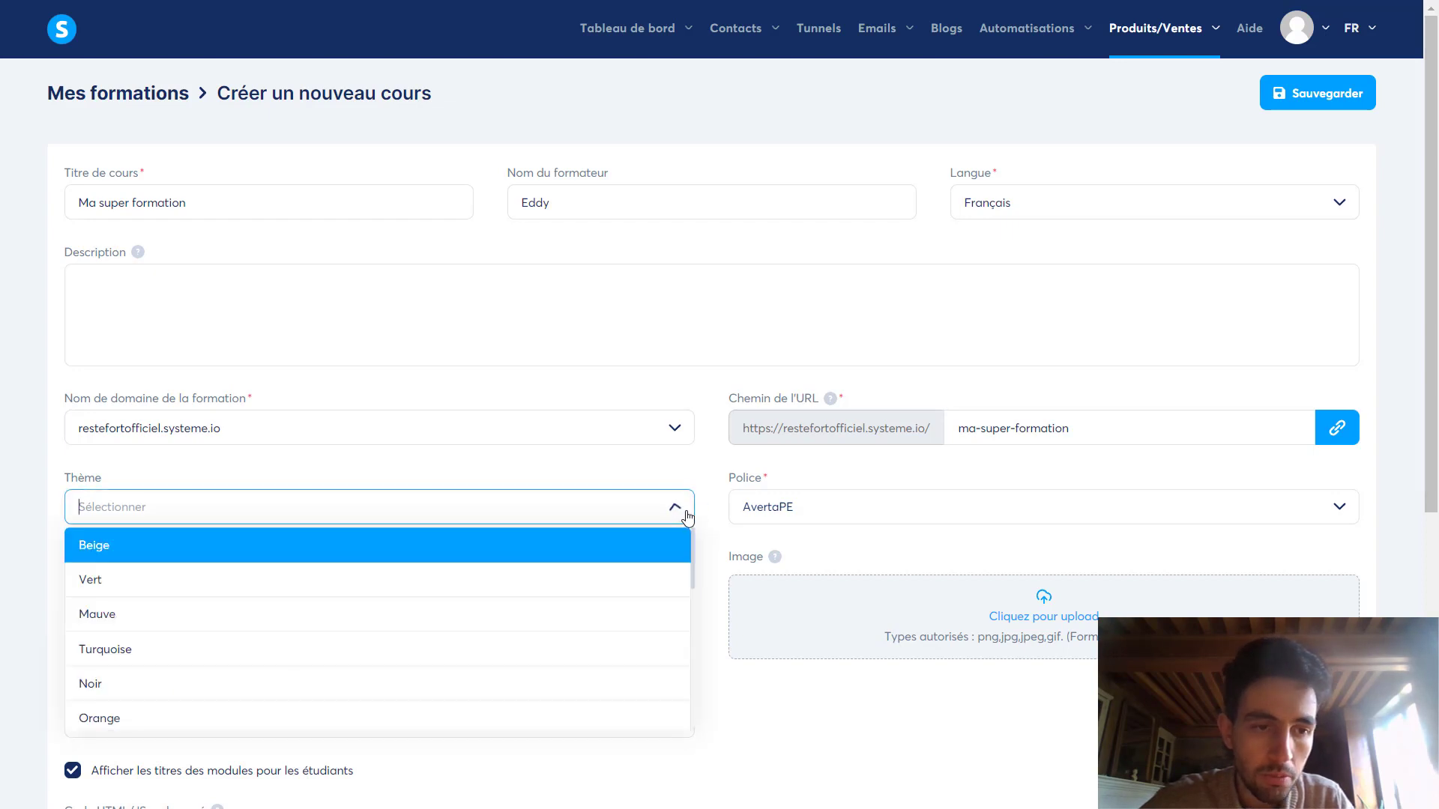
pyautogui.click(187, 683)
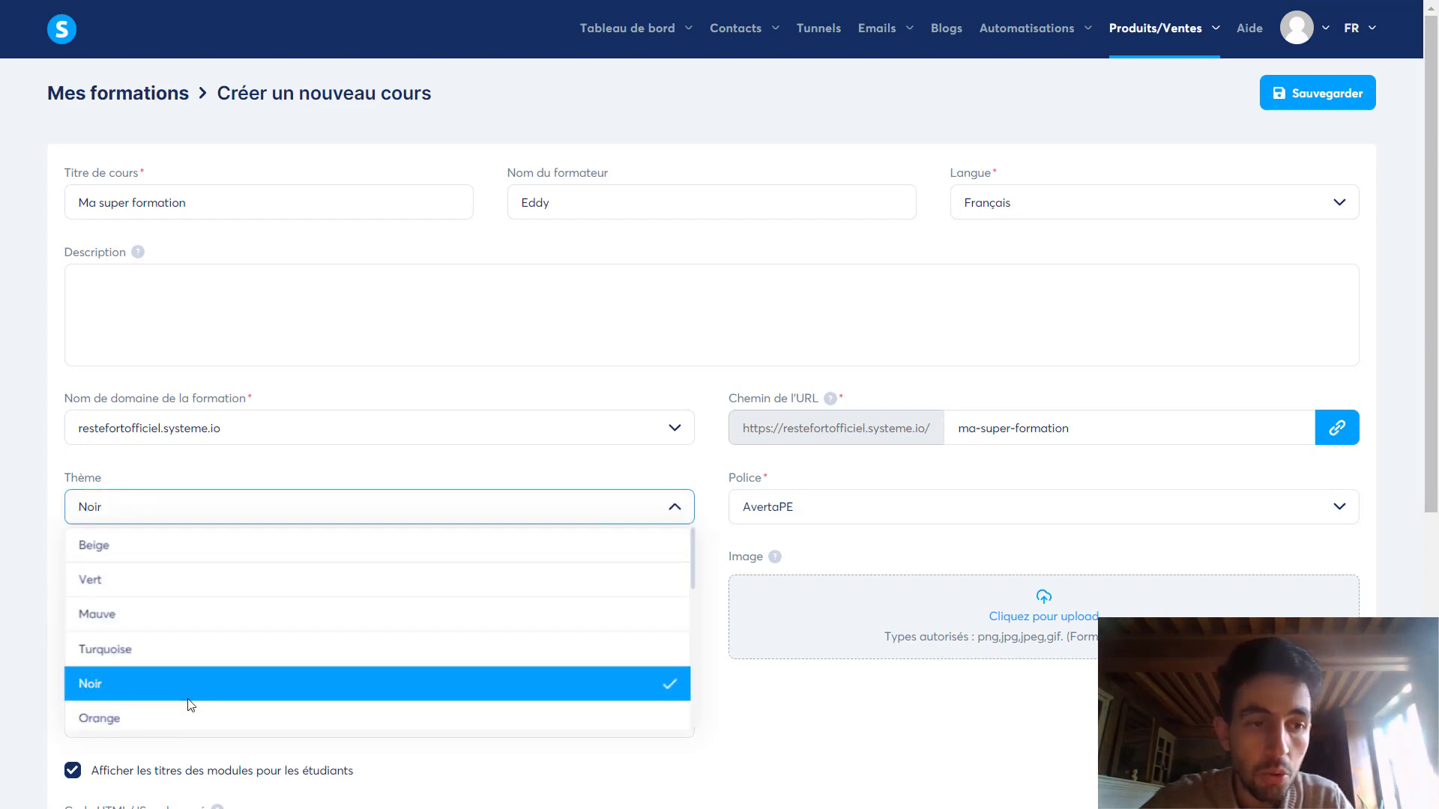
pyautogui.click(942, 507)
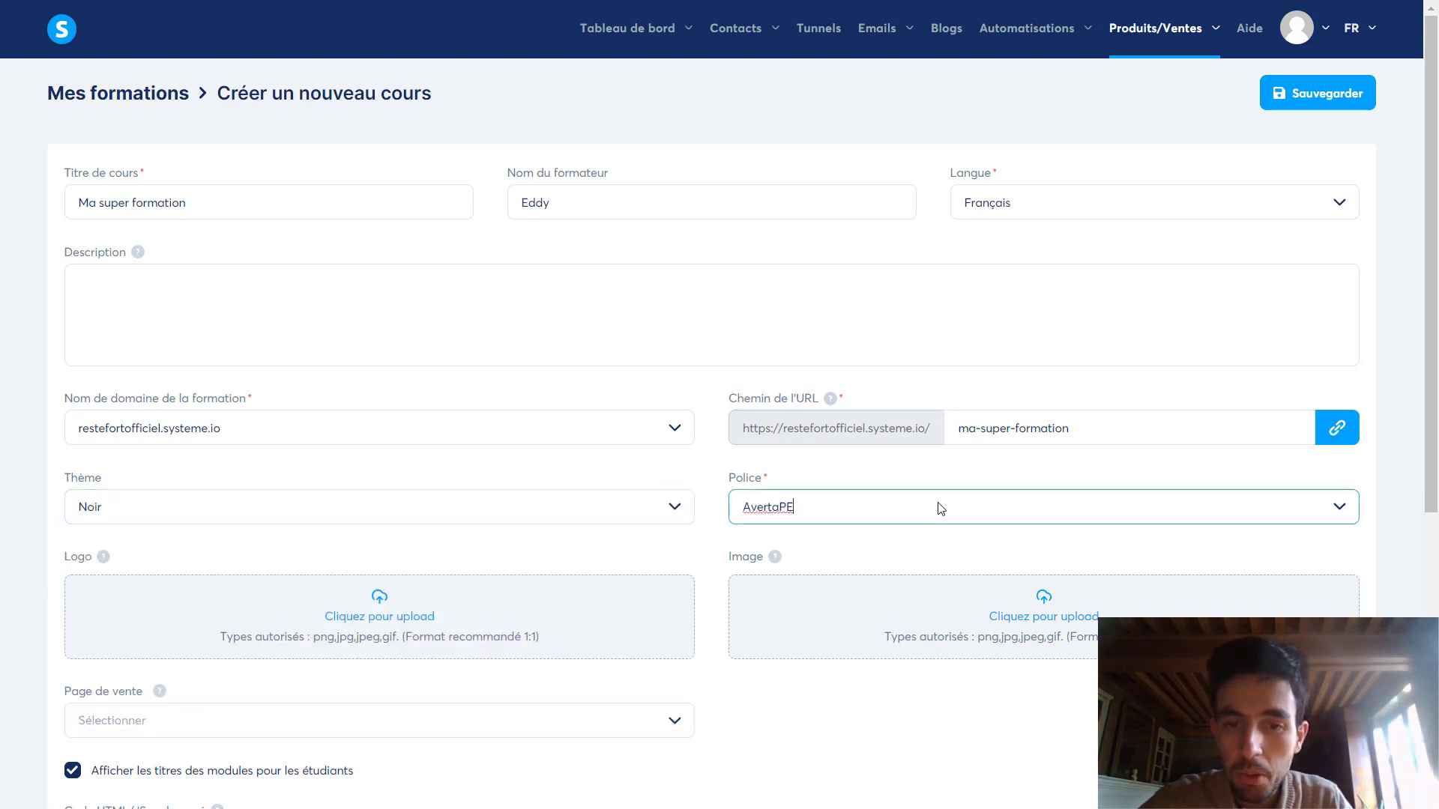
pyautogui.click(1335, 504)
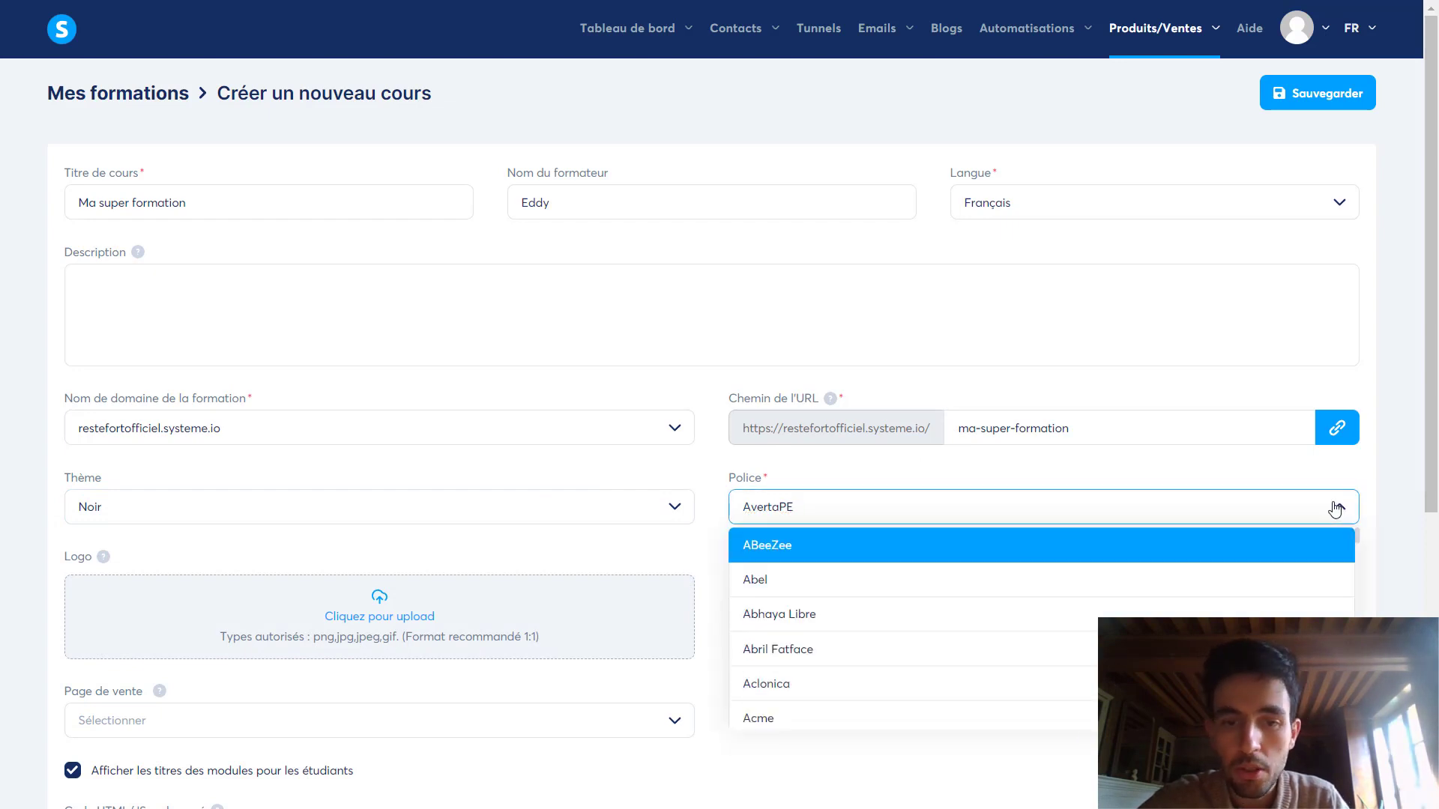
pyautogui.click(1336, 504)
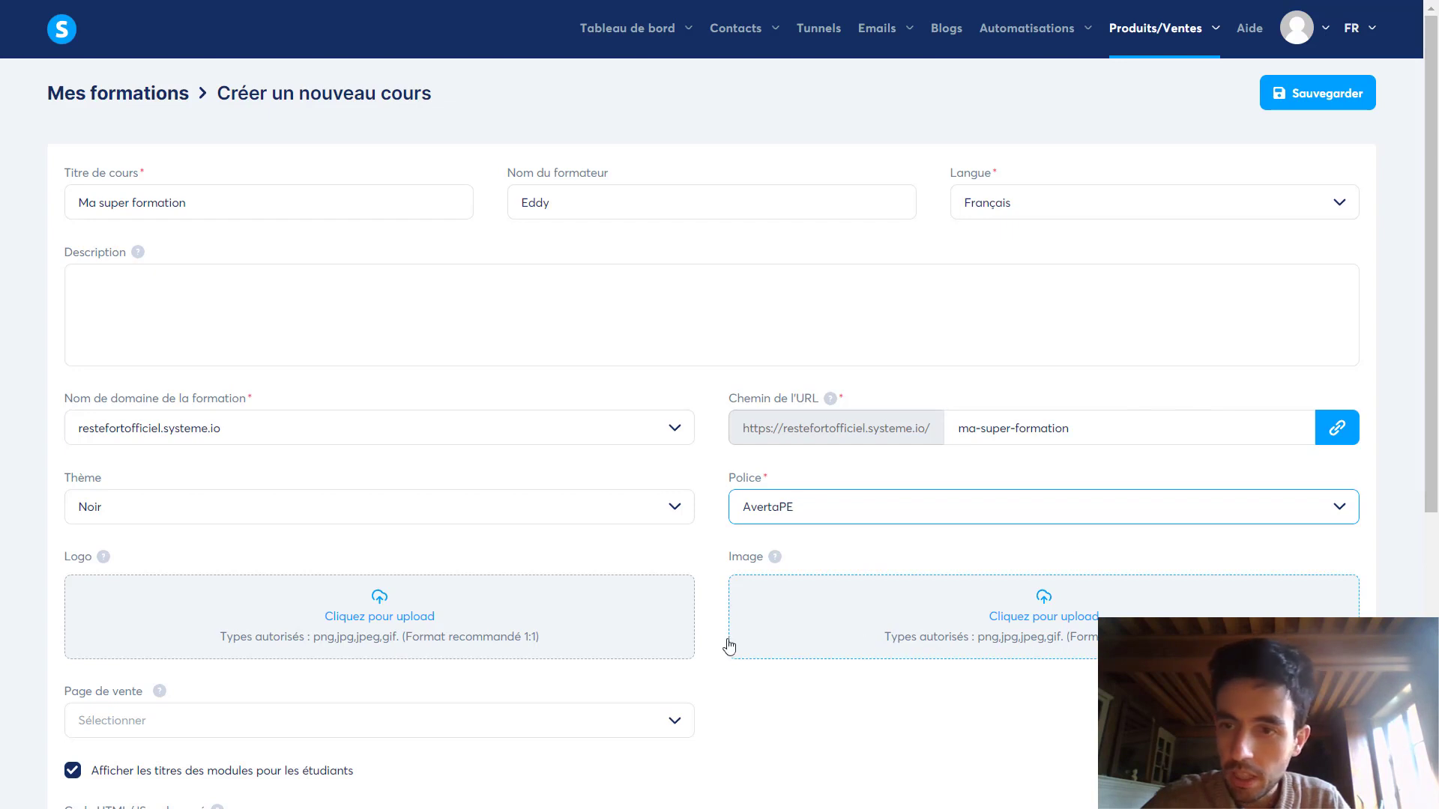
# Review the remaining course settings, leave them at their defaults and save the new course.
pyautogui.scroll(-4, 1437, 296)
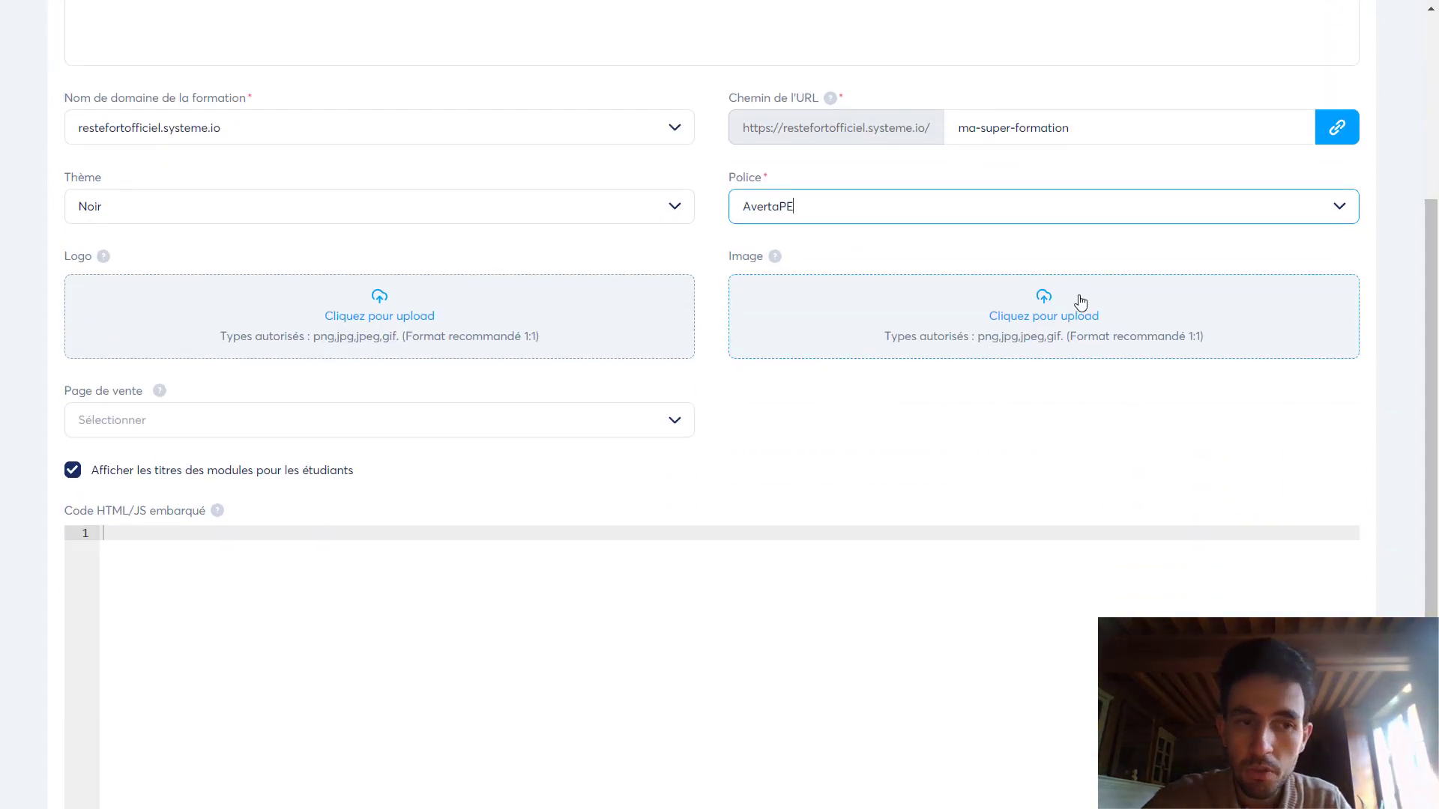
pyautogui.scroll(-2, 1436, 298)
pyautogui.scroll(6, 1437, 299)
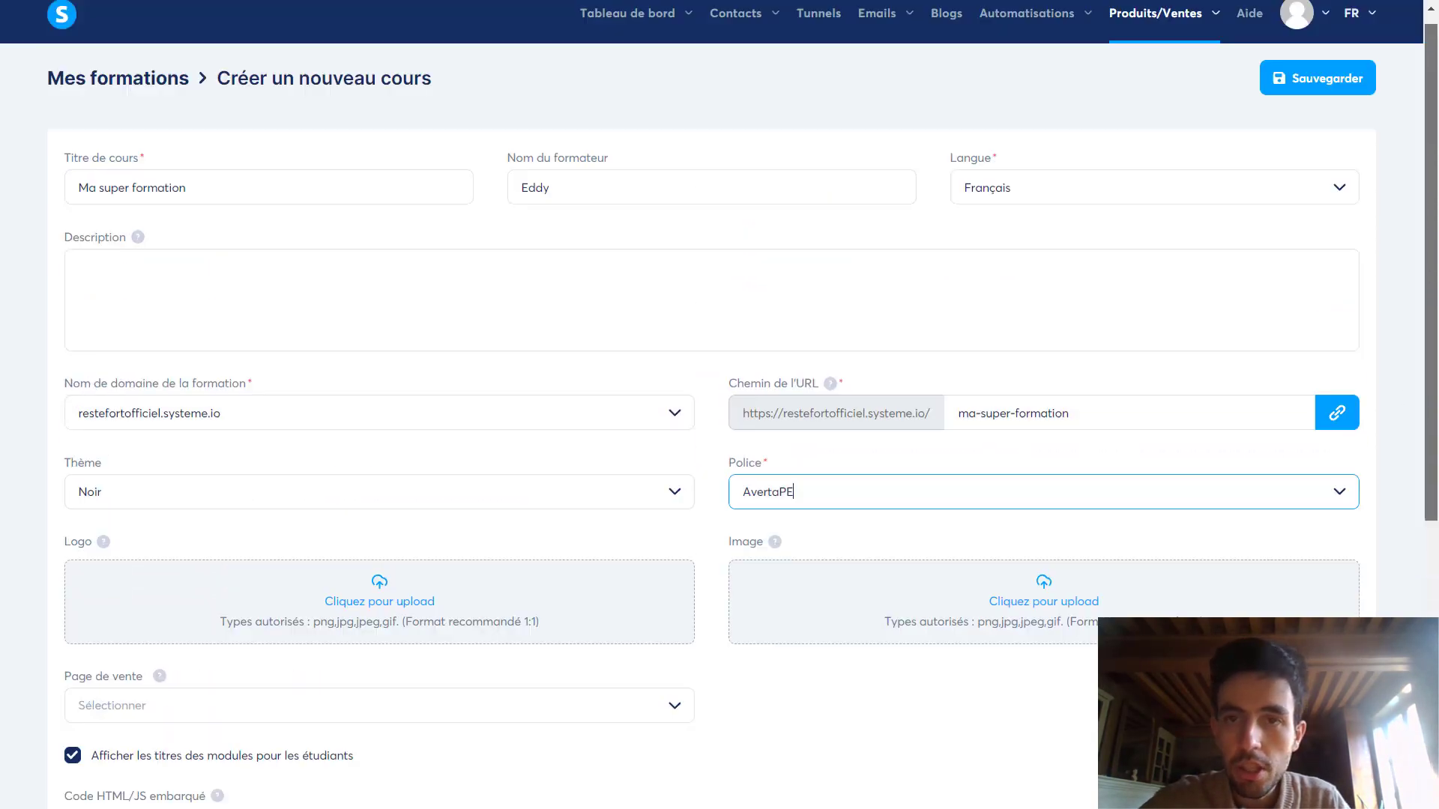
pyautogui.moveTo(1436, 124); pyautogui.dragTo(1436, 109)
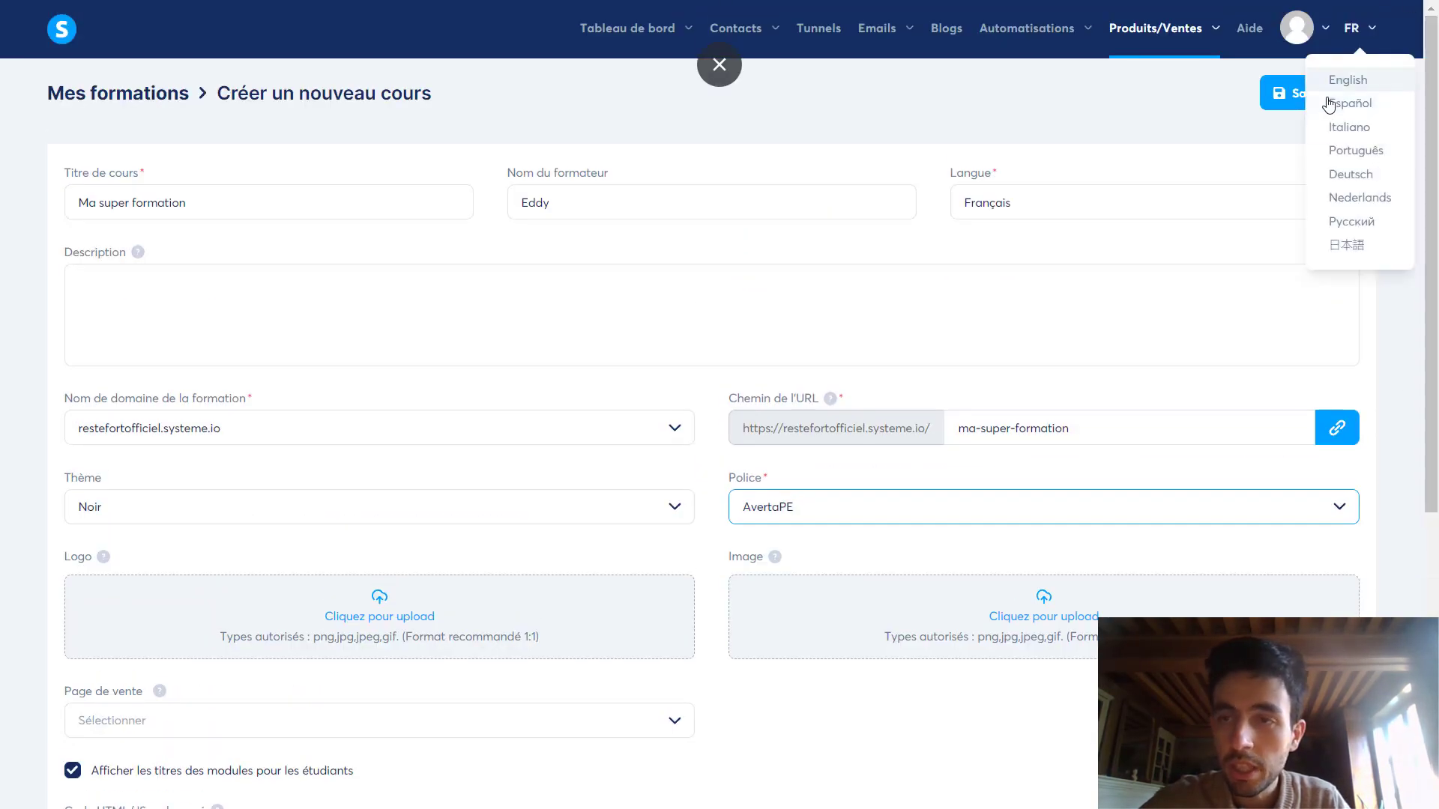
pyautogui.click(1279, 95)
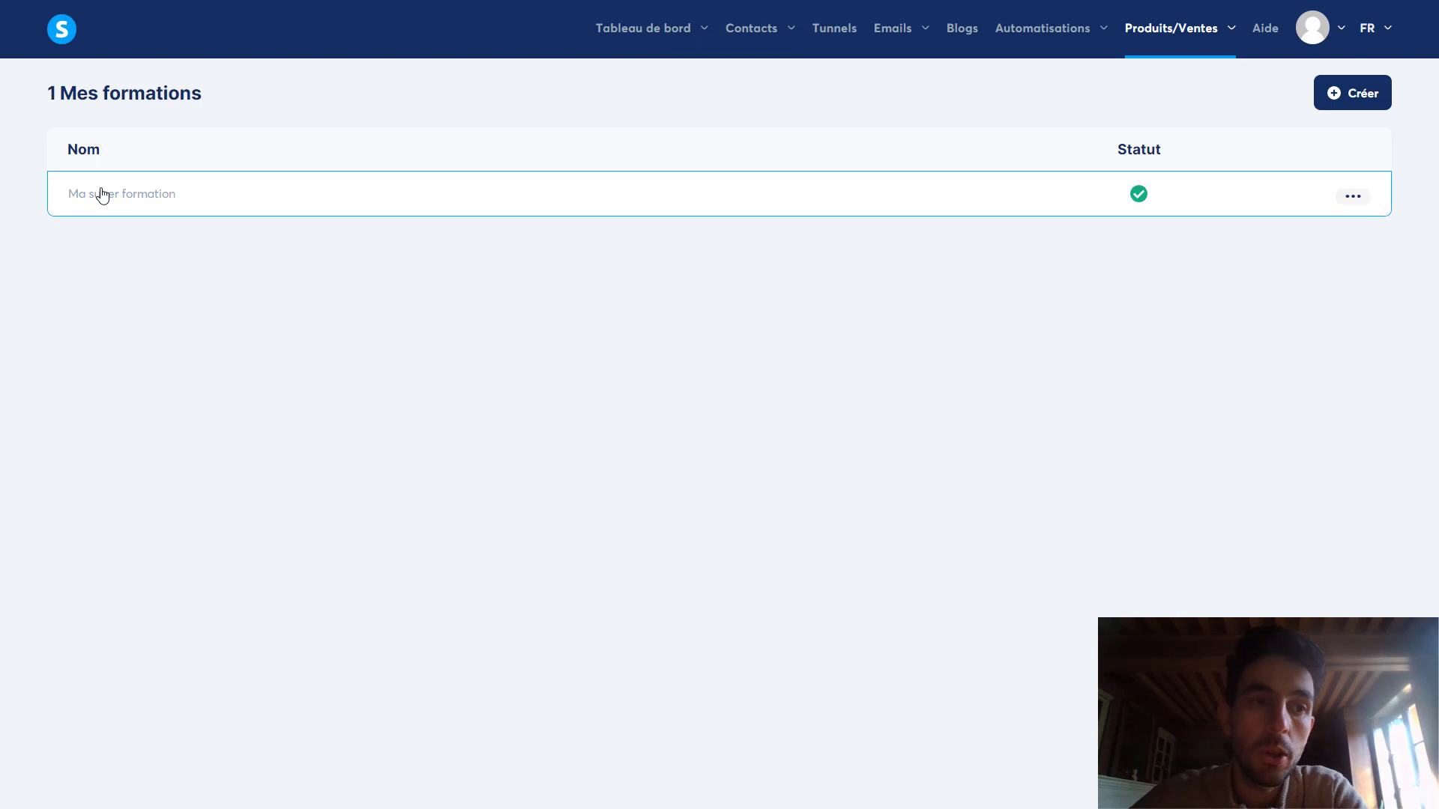
# Open the "Ma super formation" course and create a module named "Module 1".
pyautogui.click(102, 194)
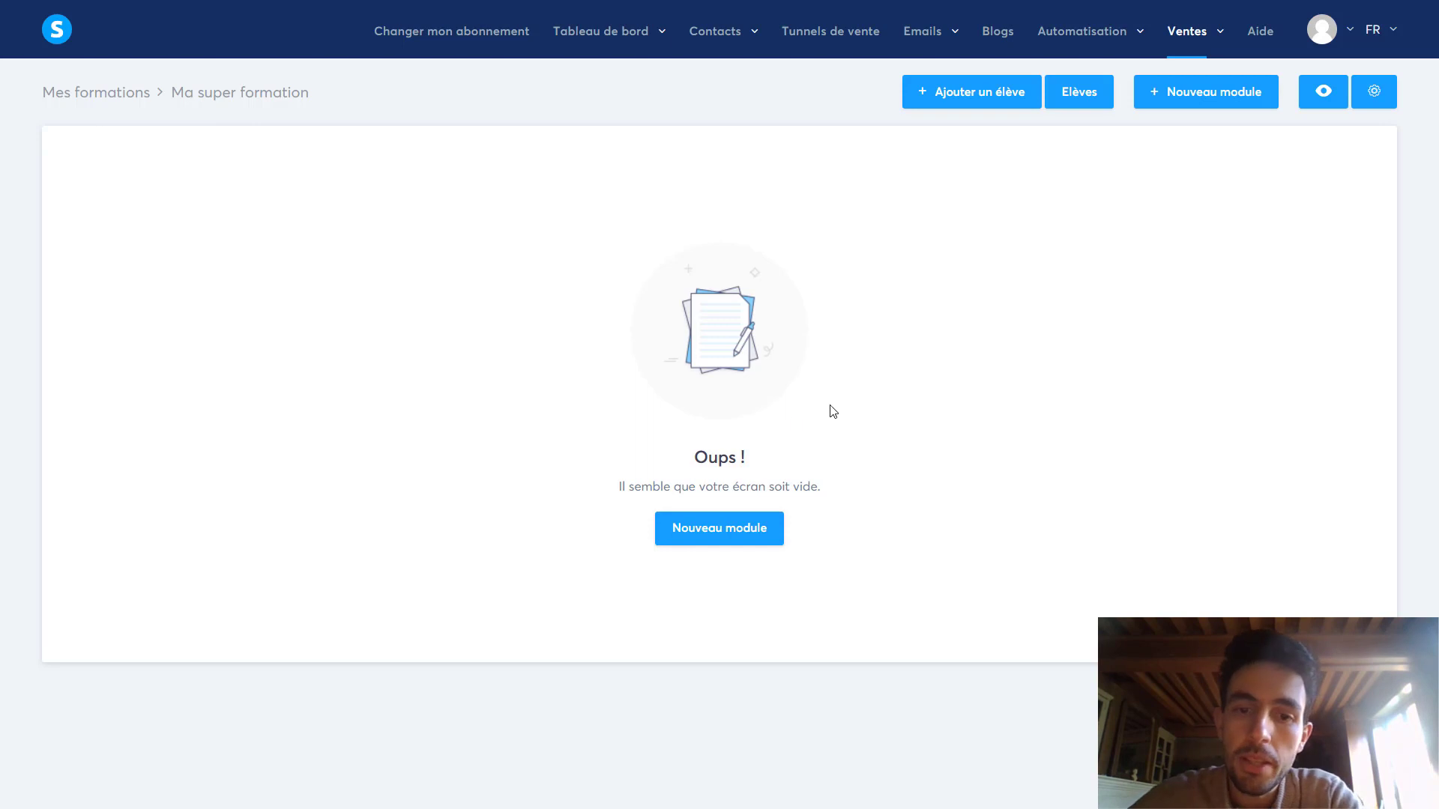
pyautogui.click(700, 534)
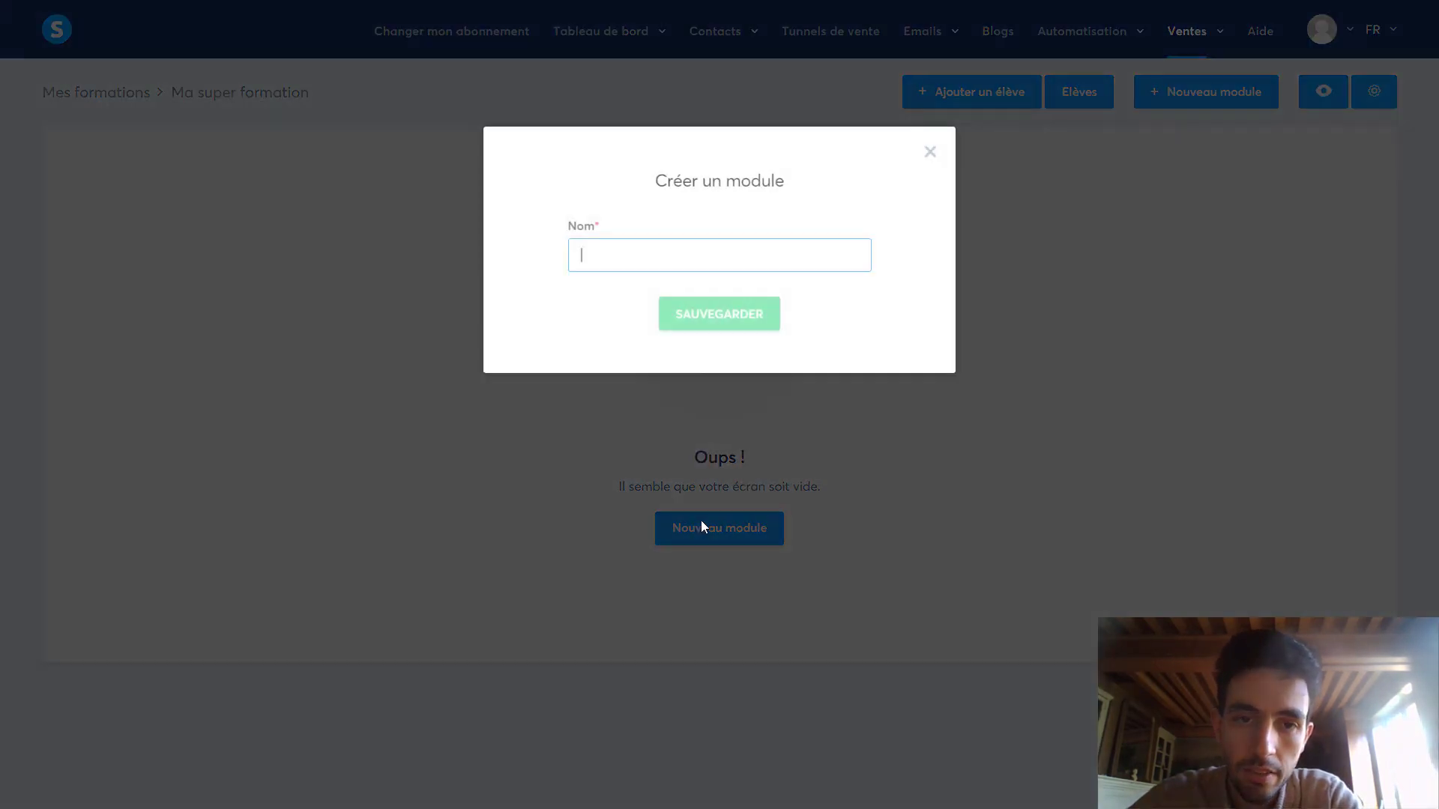
pyautogui.write('Module 1')
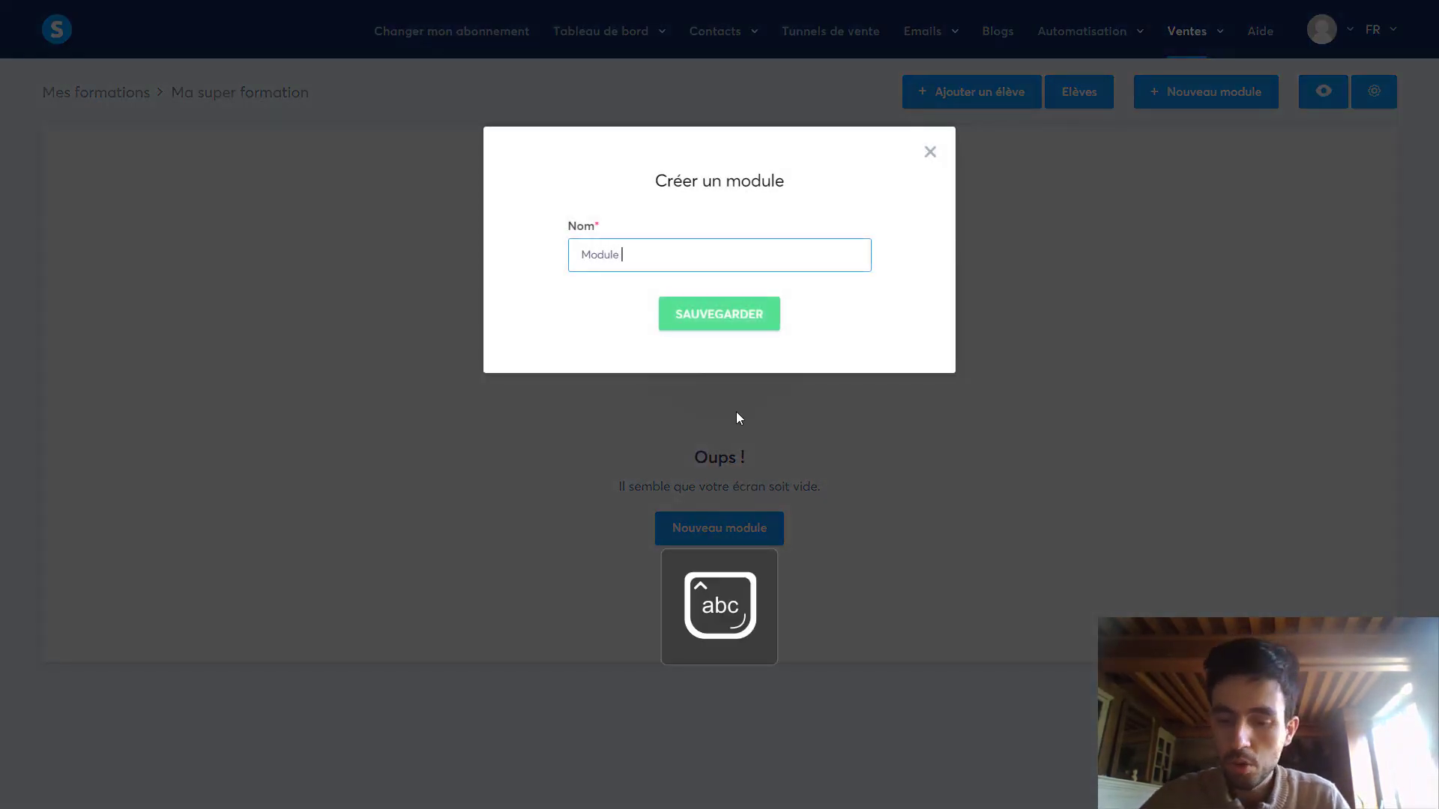
pyautogui.click(719, 311)
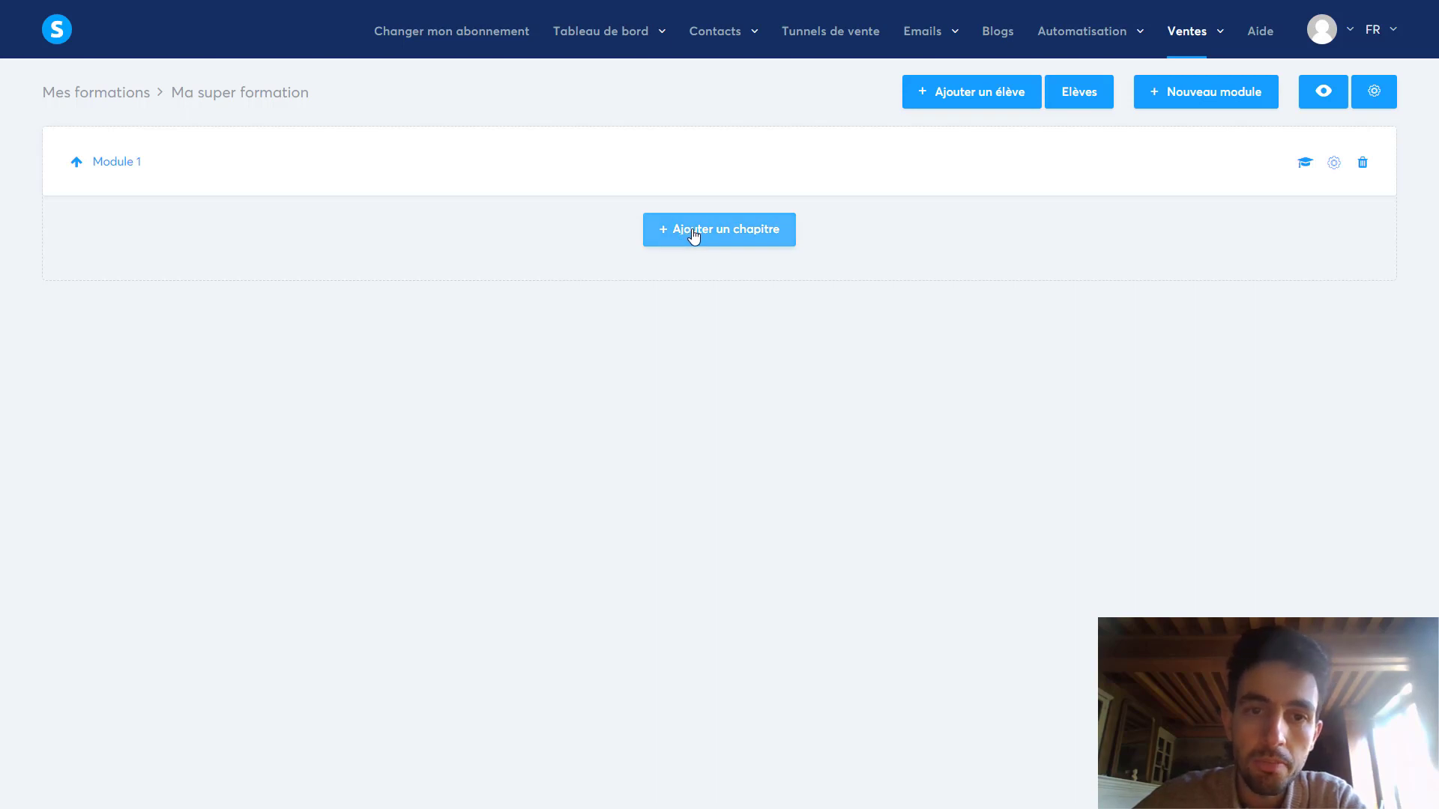
# Add a chapter named "1. Comment faire telle chose" to Module 1, with a delay of 0 and the video template.
pyautogui.click(735, 240)
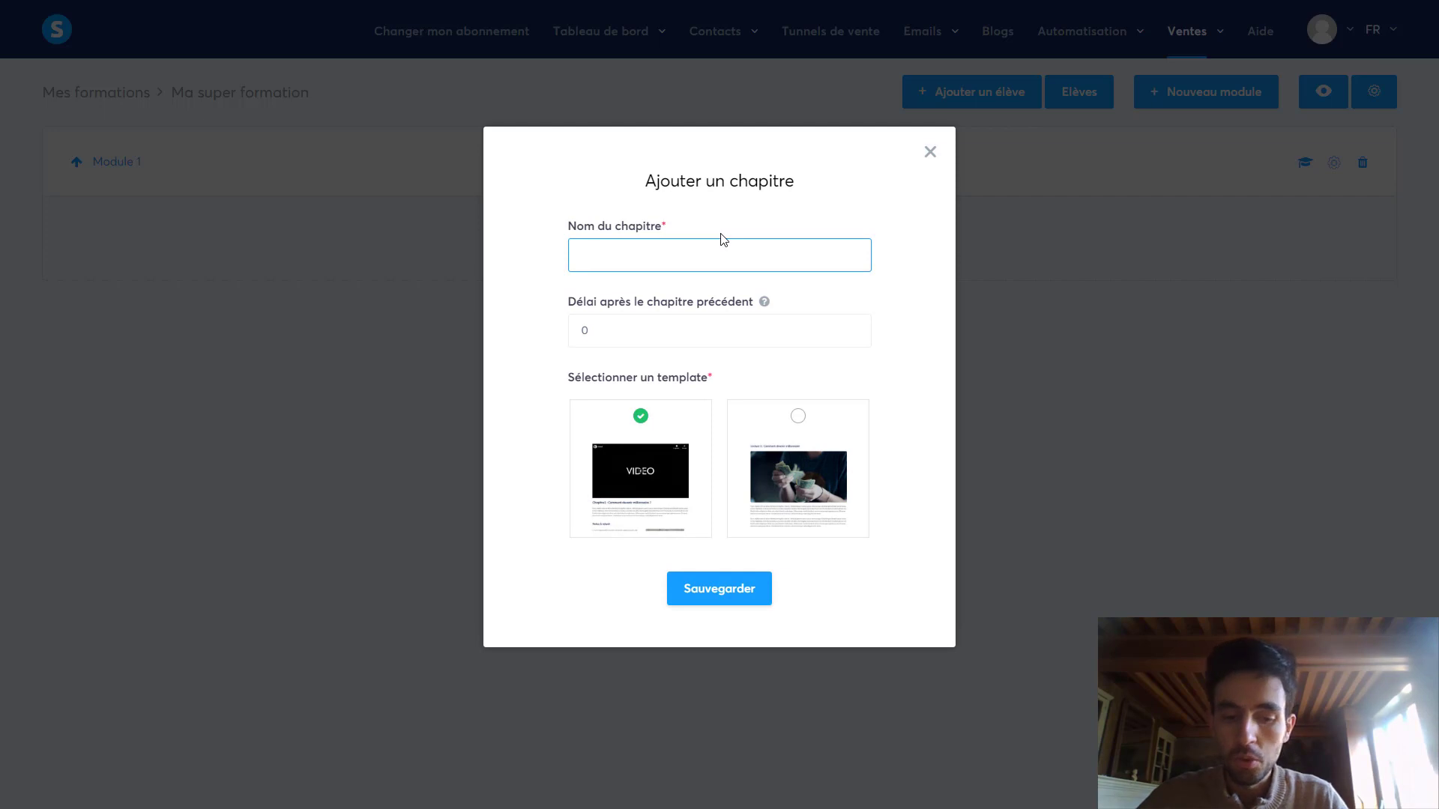
pyautogui.press('capslock')
pyautogui.press('capslock')
pyautogui.write('1')
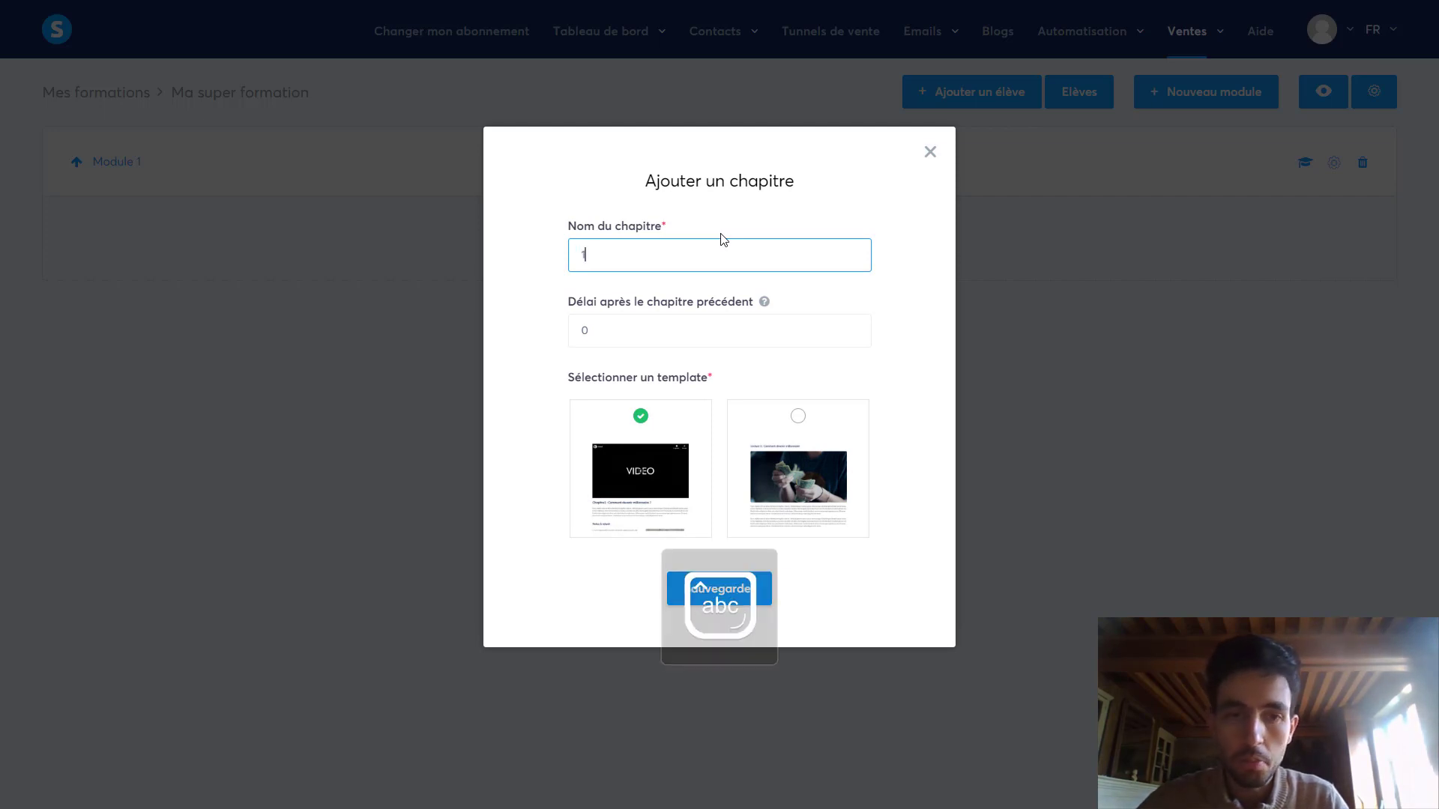
pyautogui.write('. Comment fair')
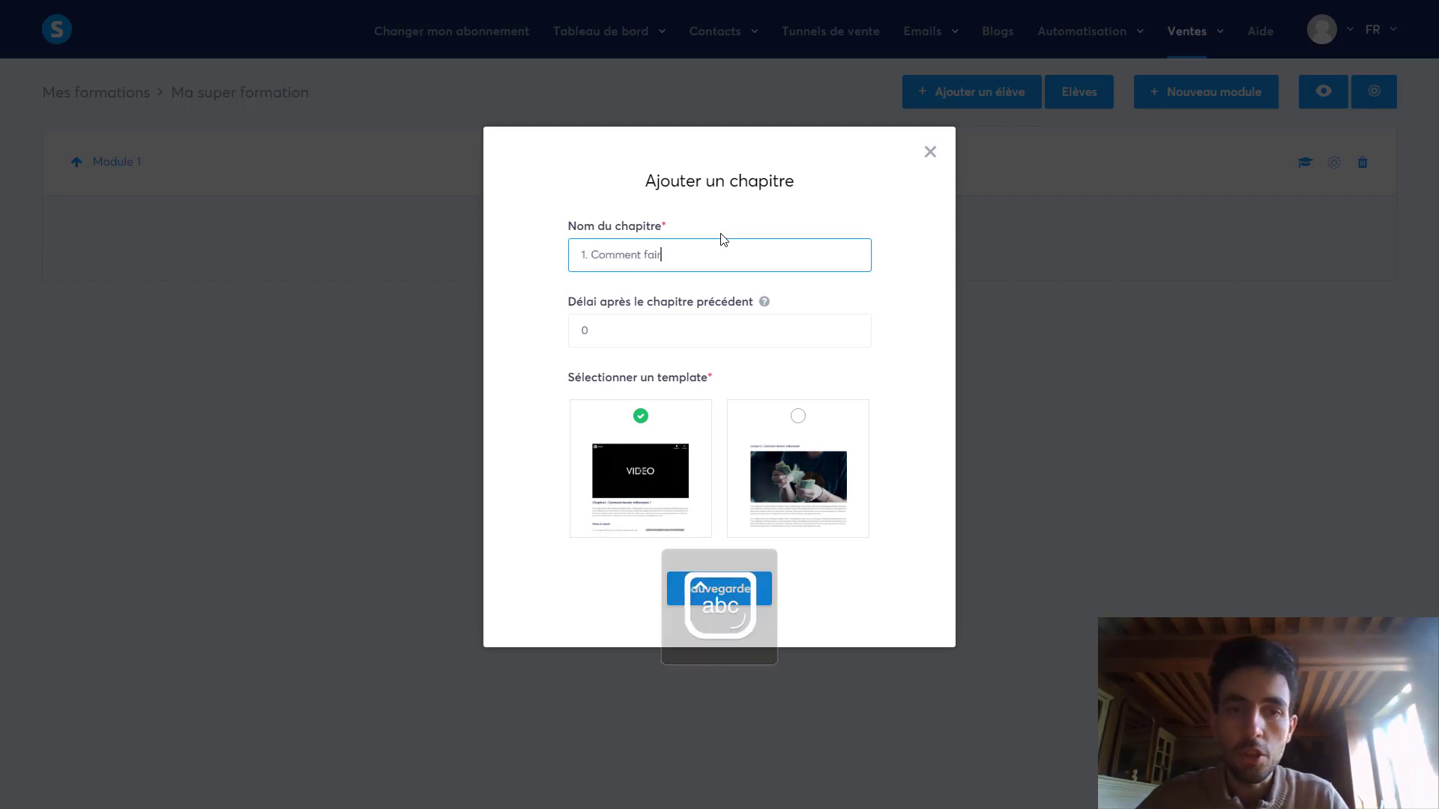
pyautogui.write('e telle chose')
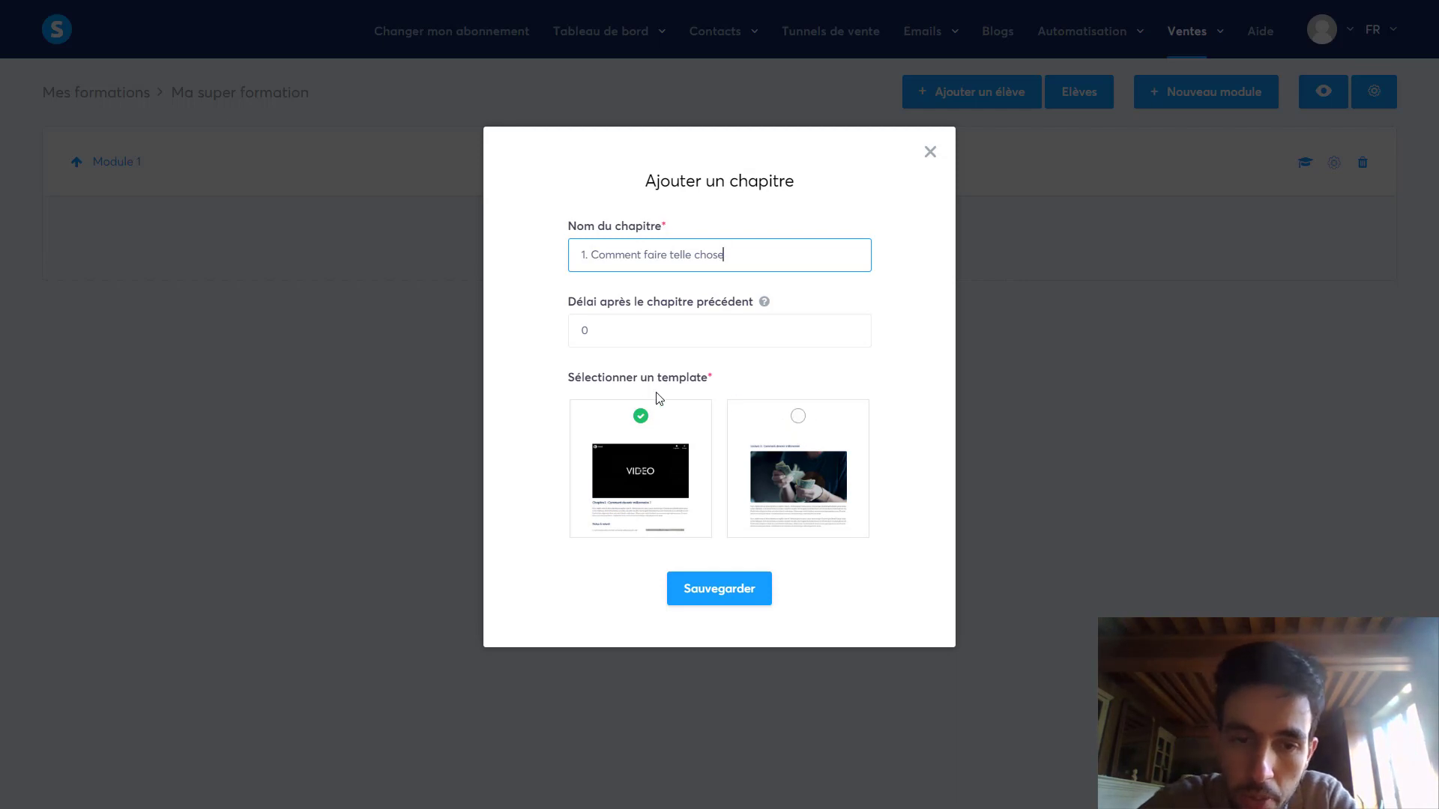
pyautogui.click(724, 596)
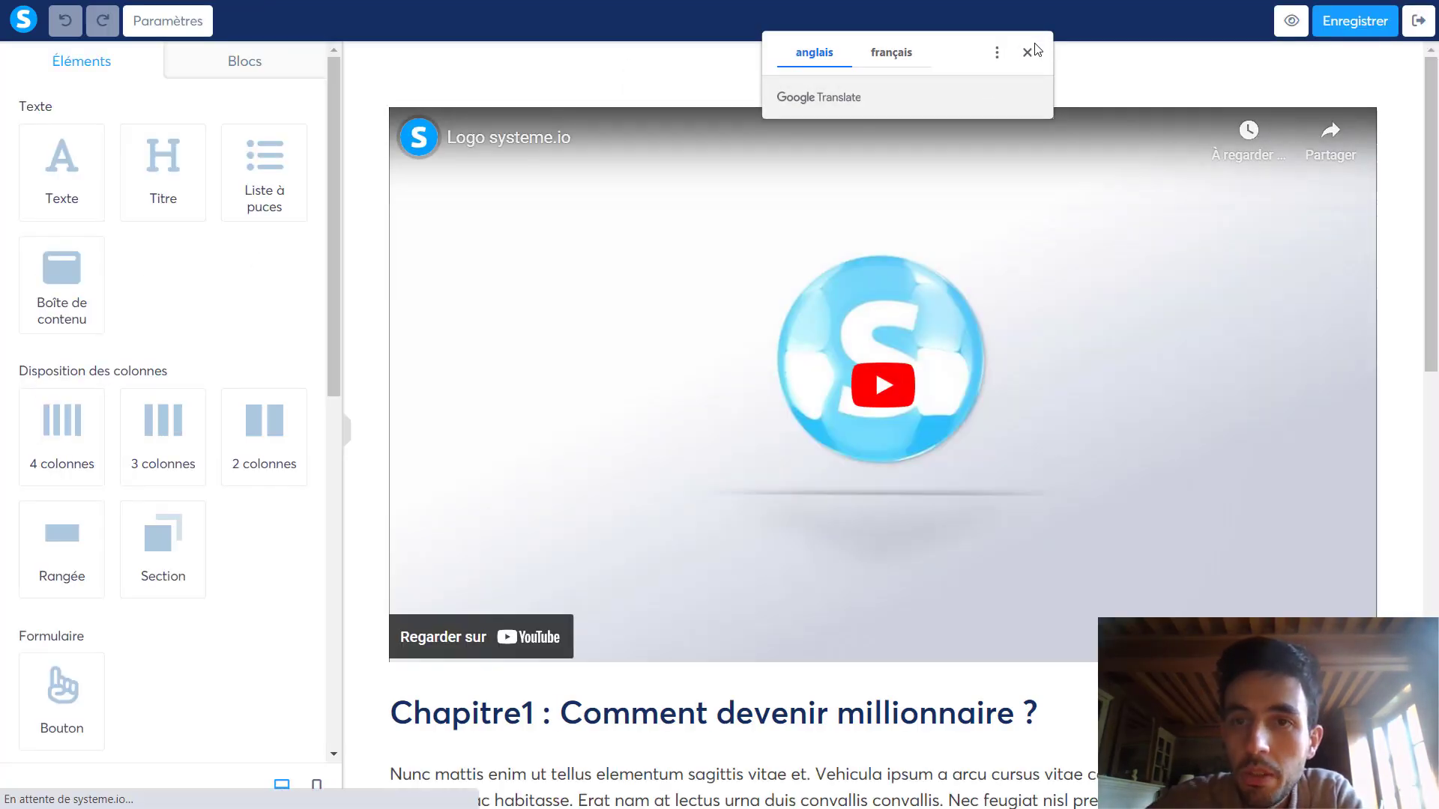
pyautogui.click(1026, 52)
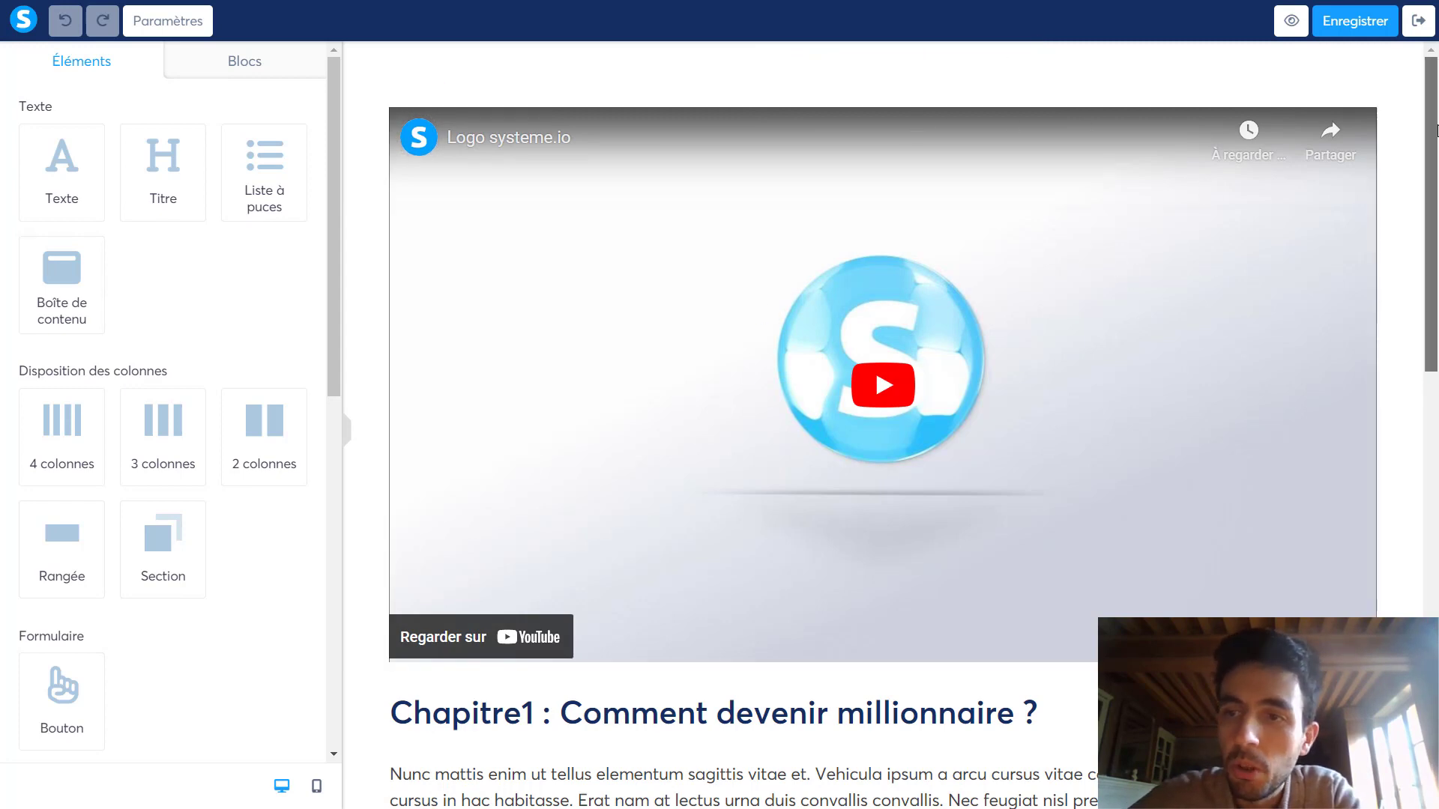
# Delete the "Références recommandées pour ce cours" heading from the chapter page.
pyautogui.scroll(-7, 749, 374)
pyautogui.scroll(-1, 742, 152)
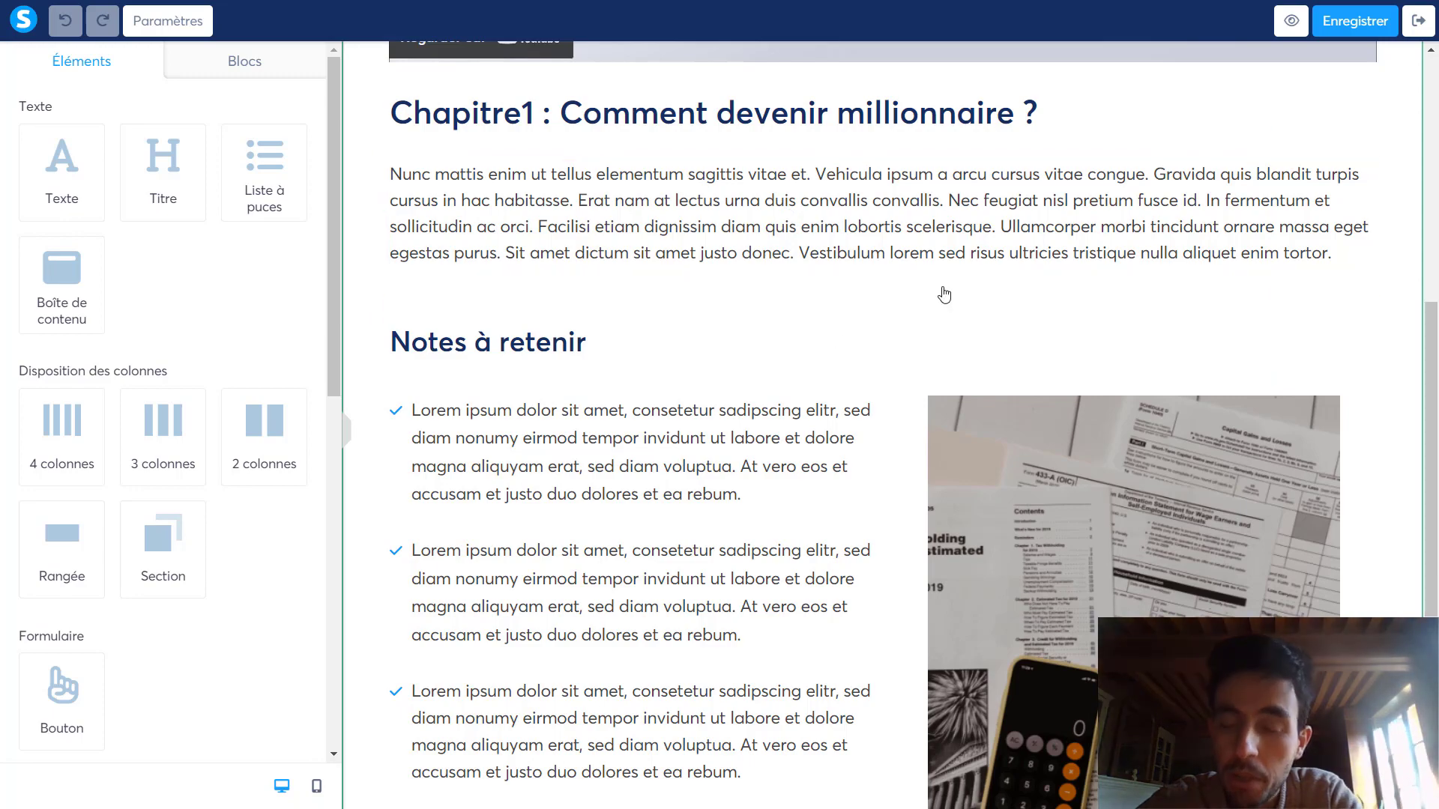
pyautogui.moveTo(1431, 517); pyautogui.dragTo(1431, 693)
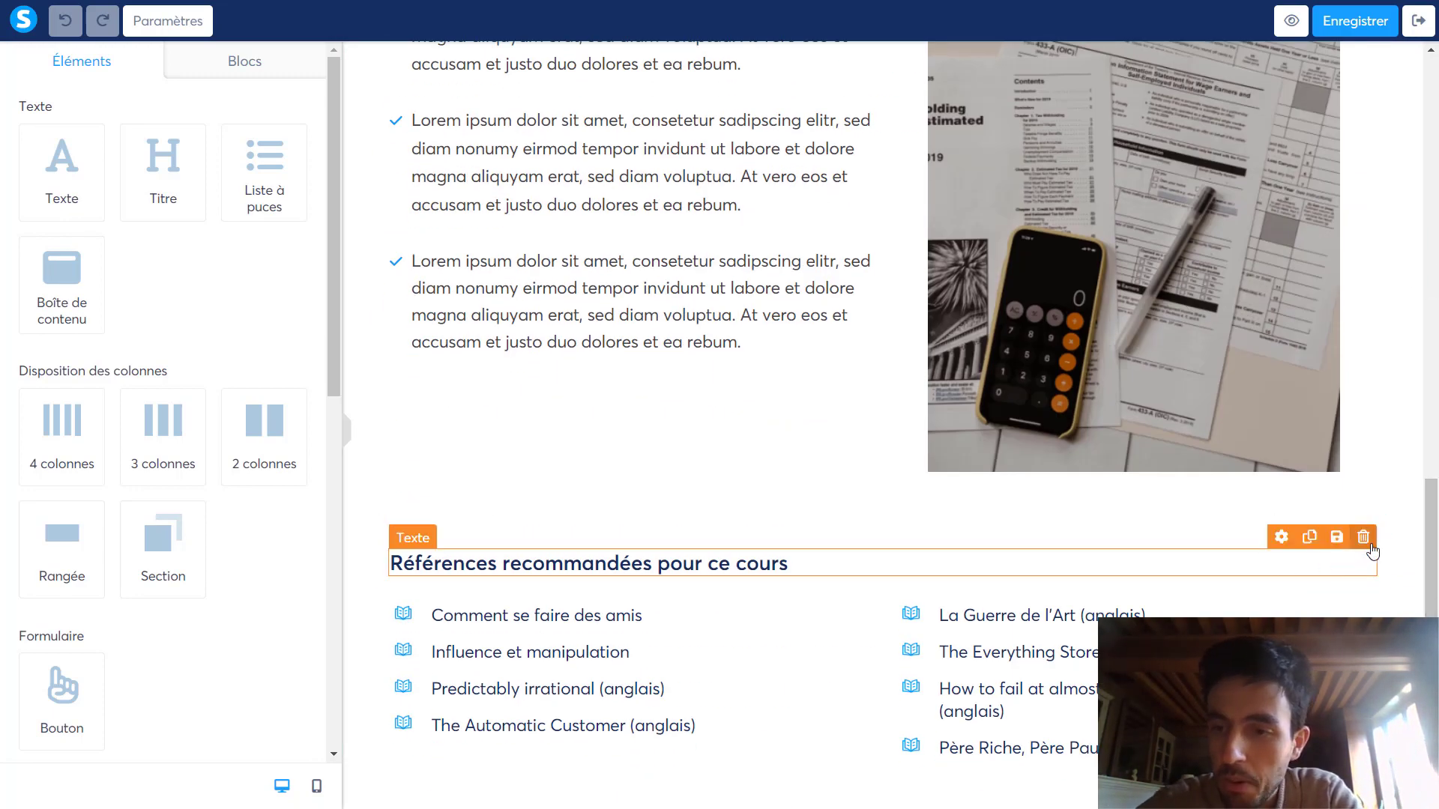
pyautogui.click(1363, 537)
pyautogui.click(799, 90)
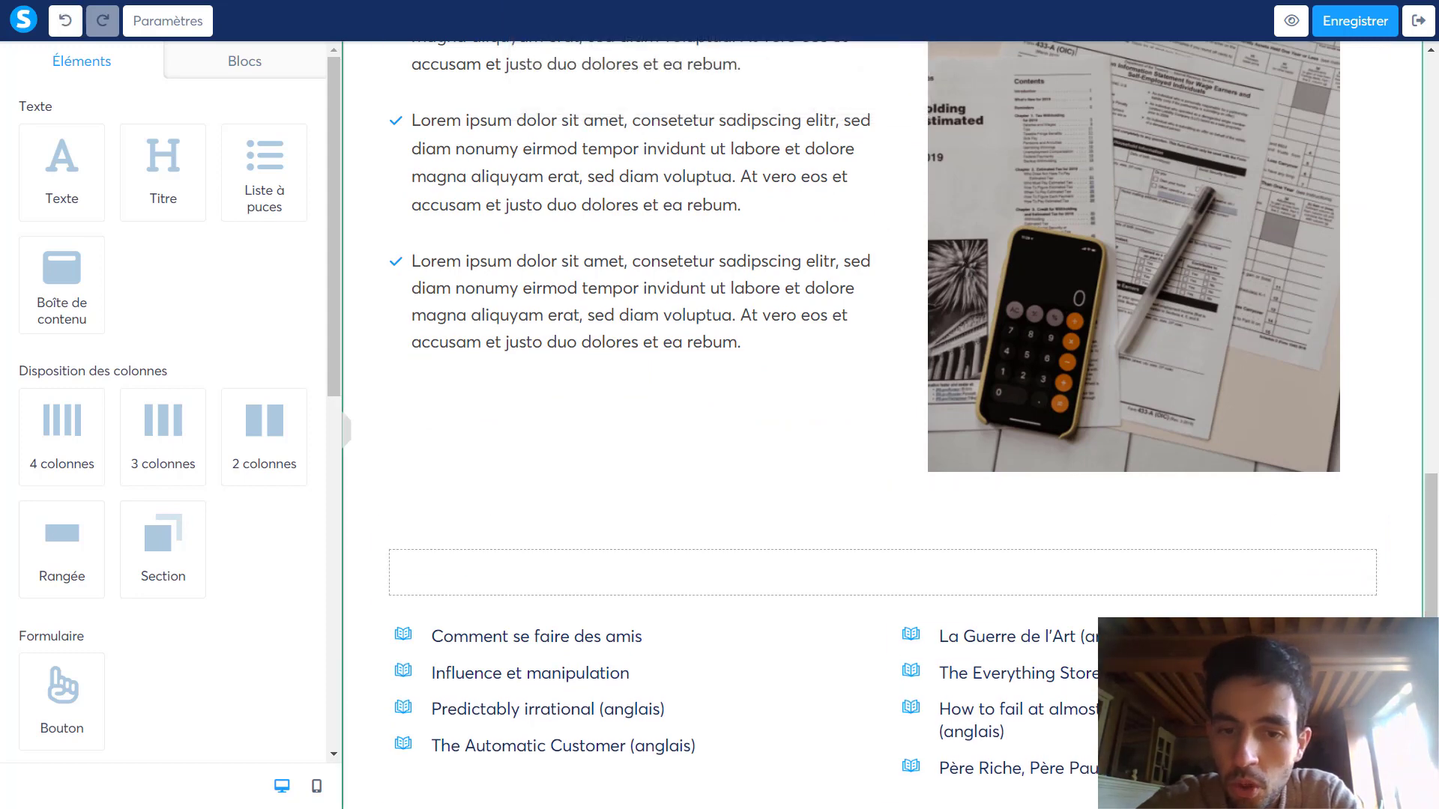
# Delete the empty row above the recommended book list, save the chapter page and exit the editor.
pyautogui.click(1374, 533)
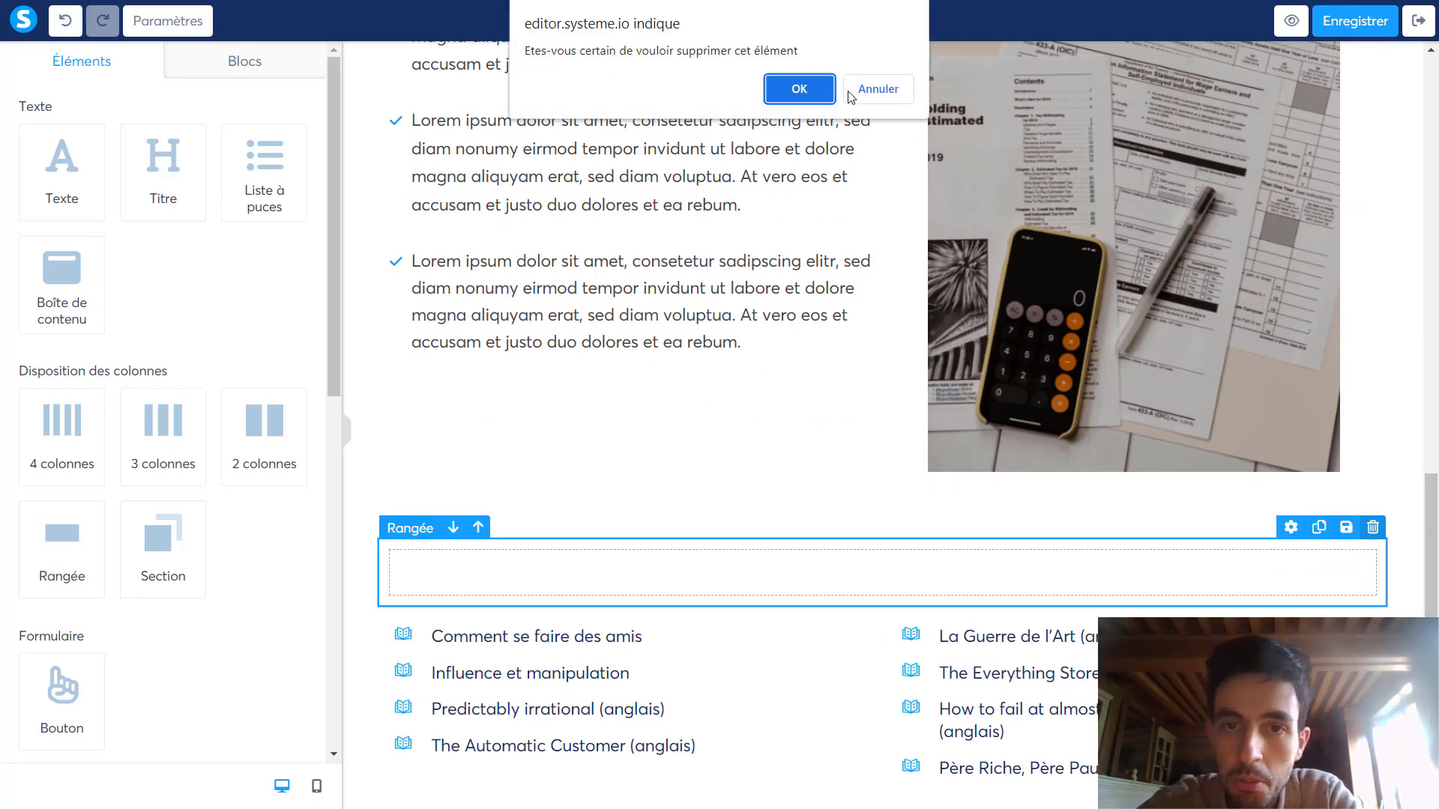
pyautogui.click(799, 88)
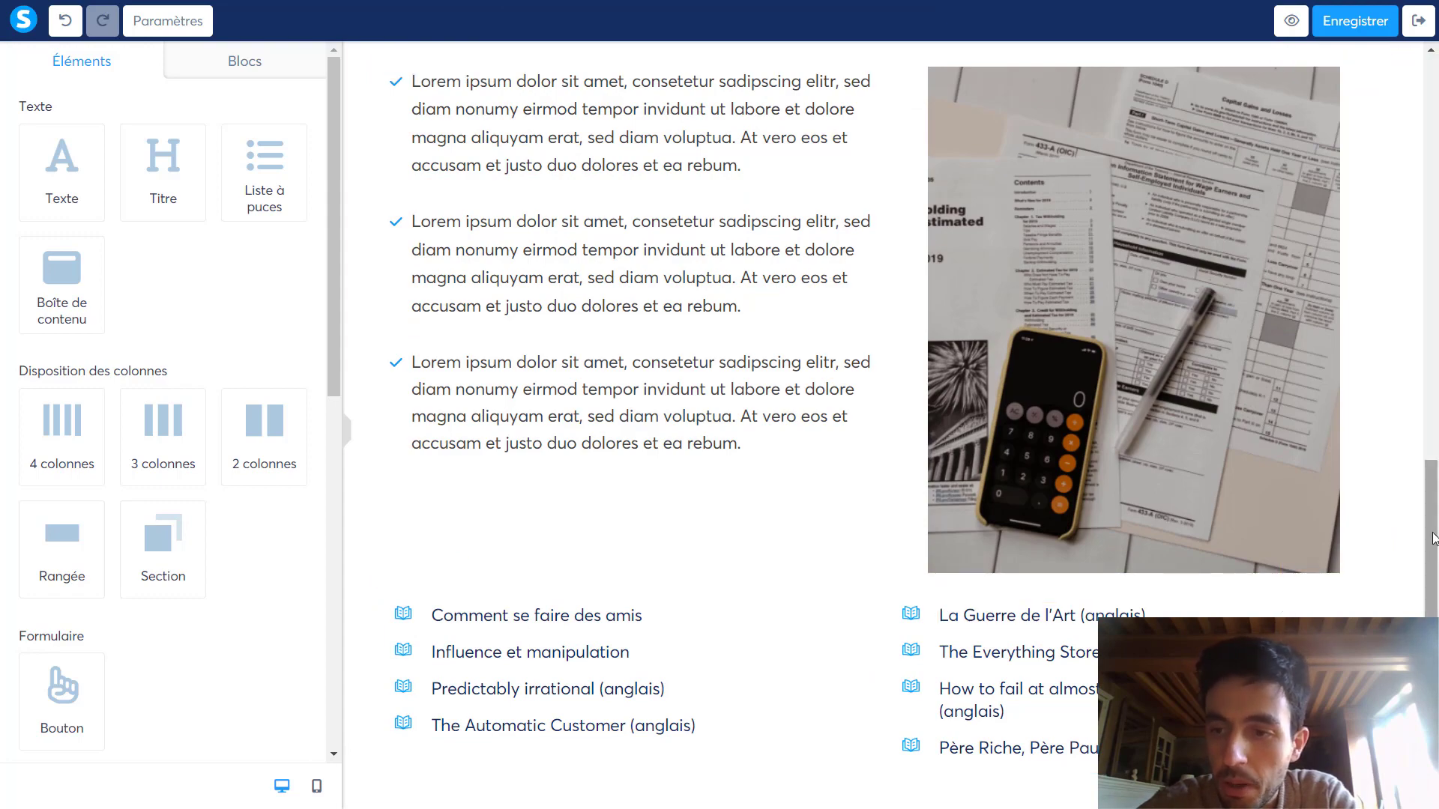
pyautogui.moveTo(1432, 534); pyautogui.dragTo(1402, 67)
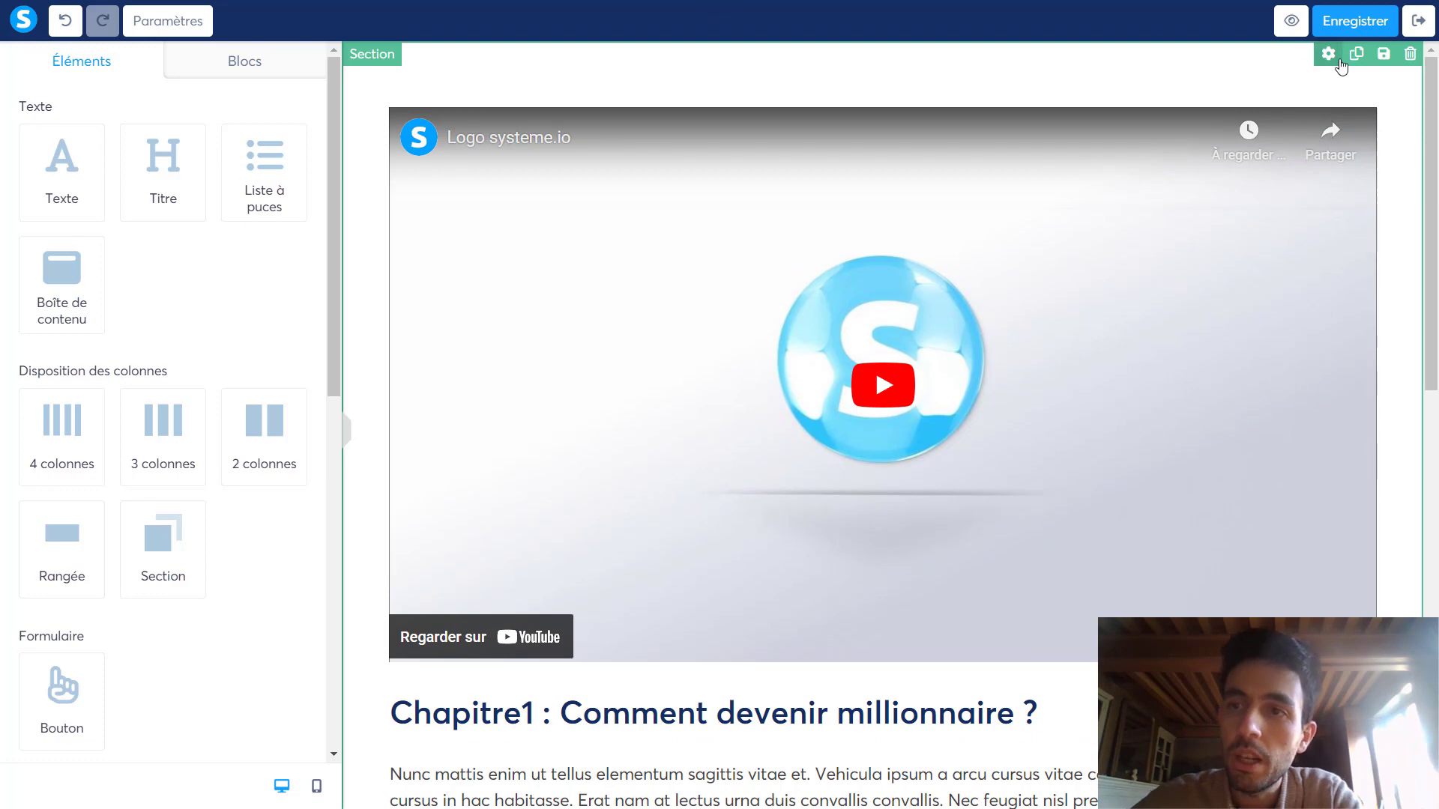
pyautogui.click(1362, 15)
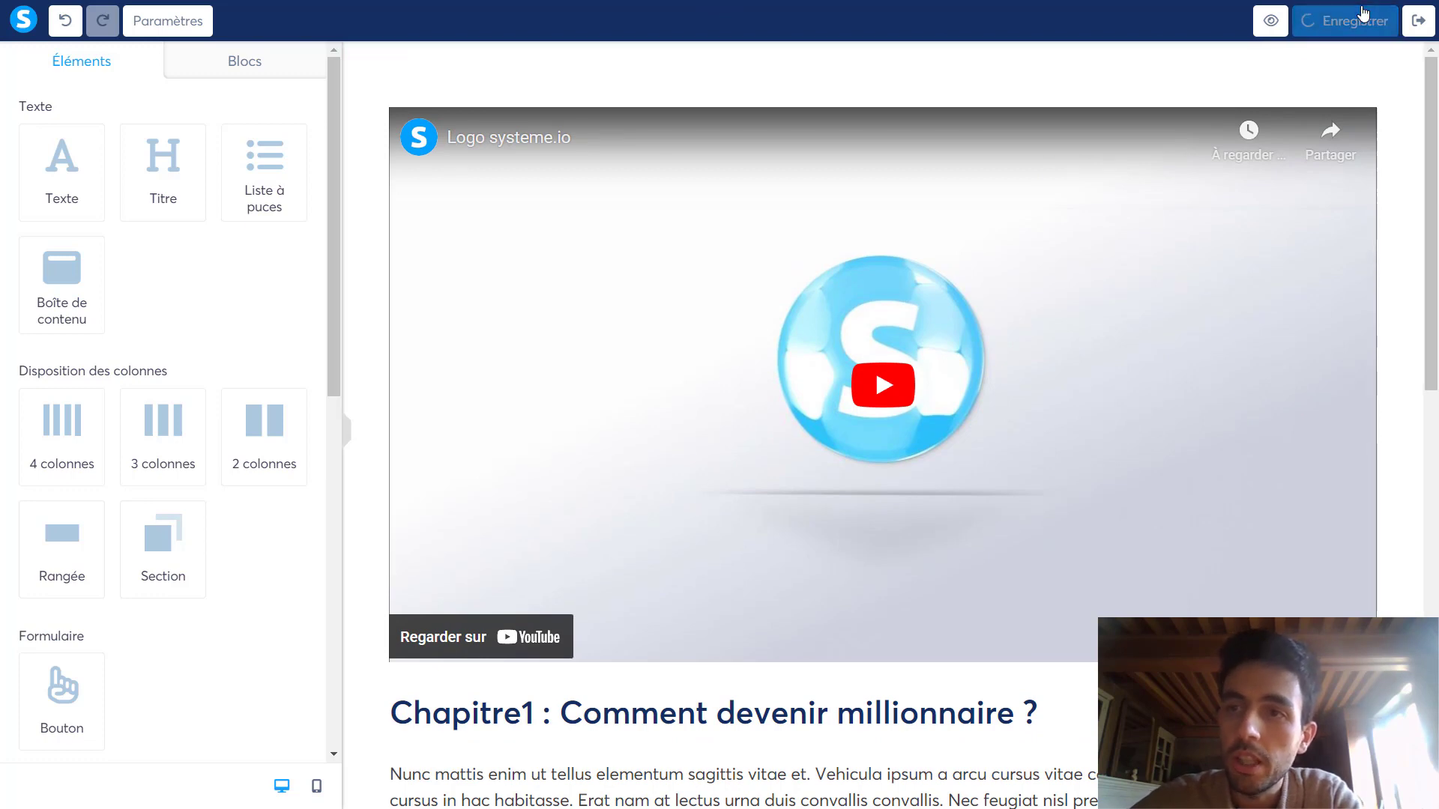
pyautogui.click(1429, 21)
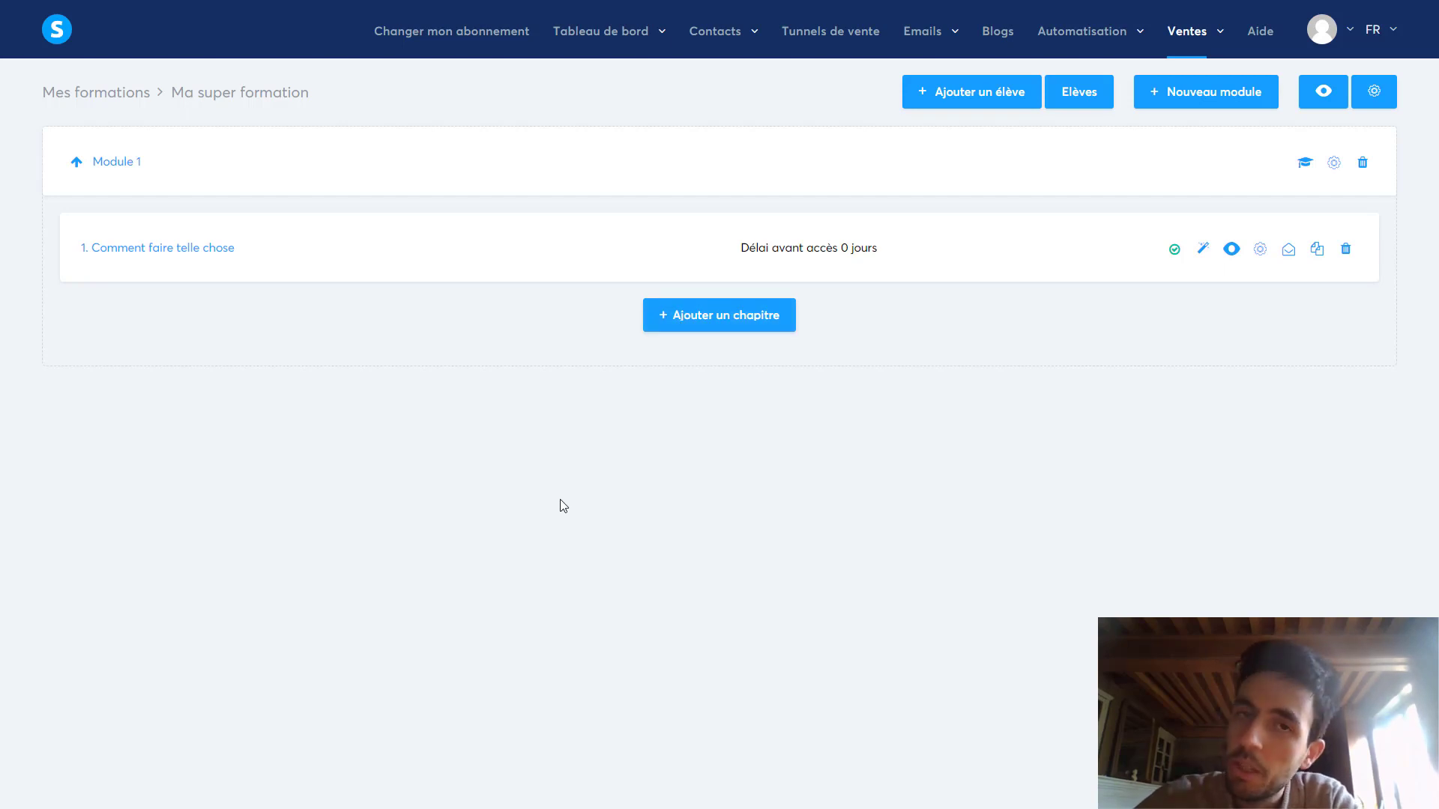
# Duplicate the chapter in Module 1 and rename the copy "2. Comment faire telle chose".
pyautogui.click(1318, 250)
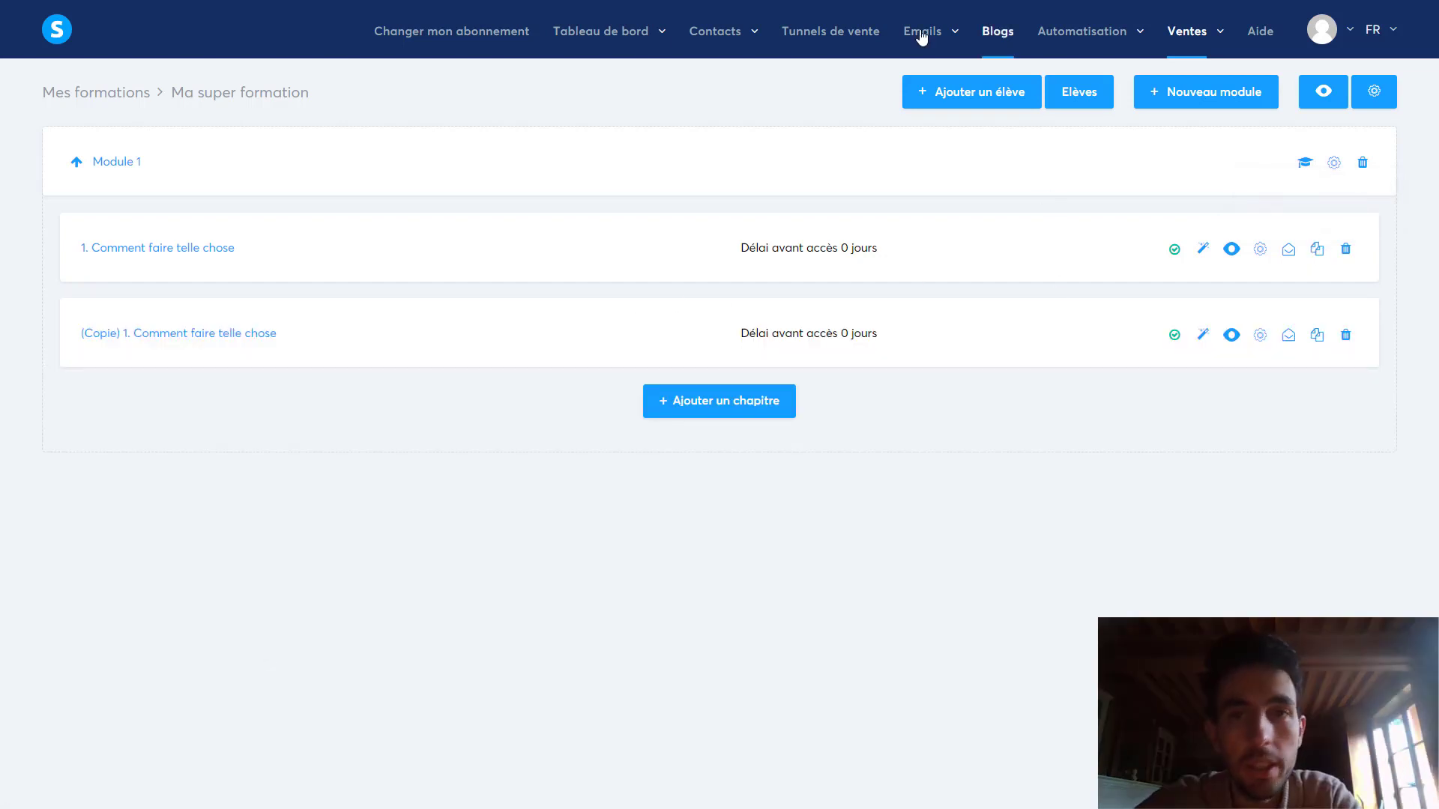
pyautogui.click(1262, 339)
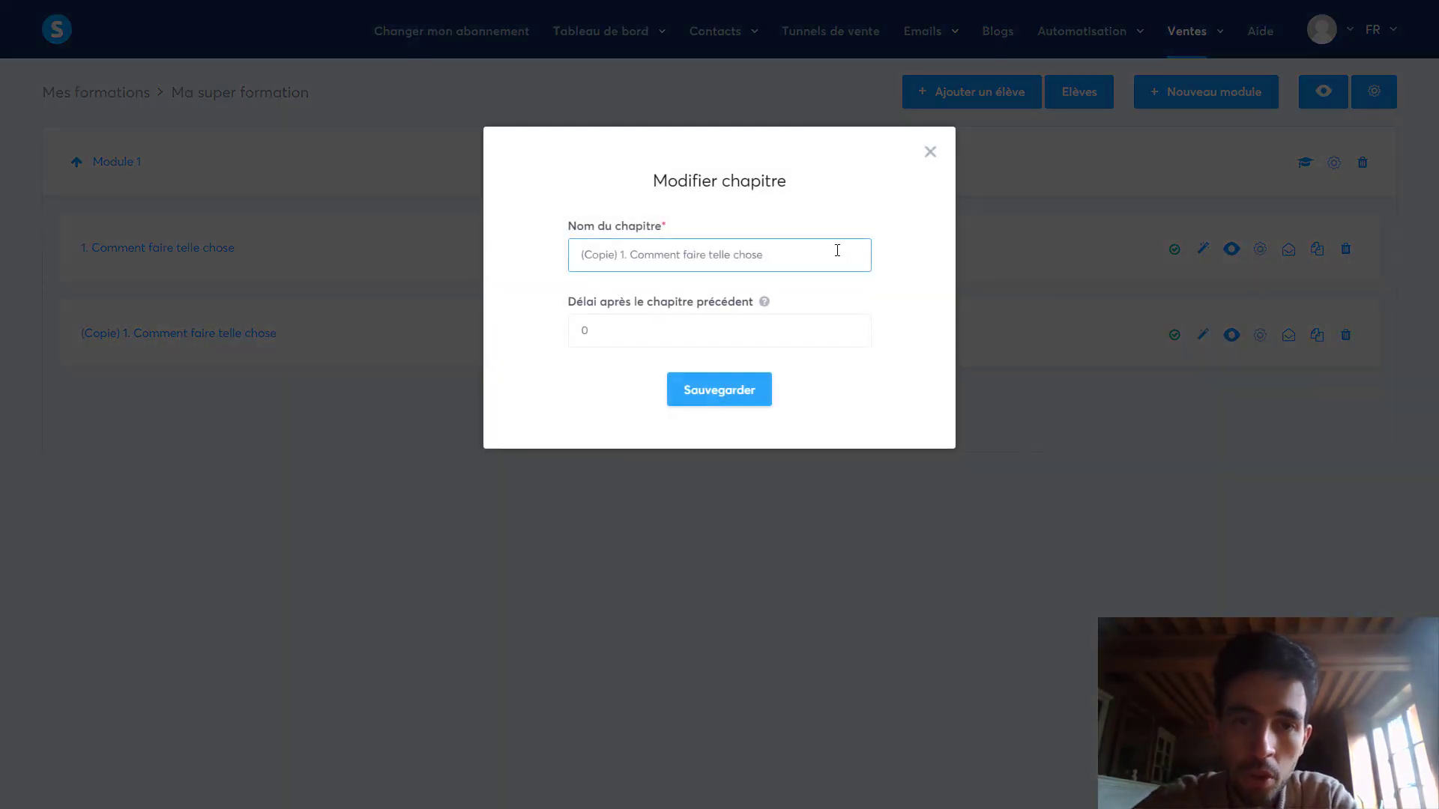
pyautogui.tripleClick(640, 247)
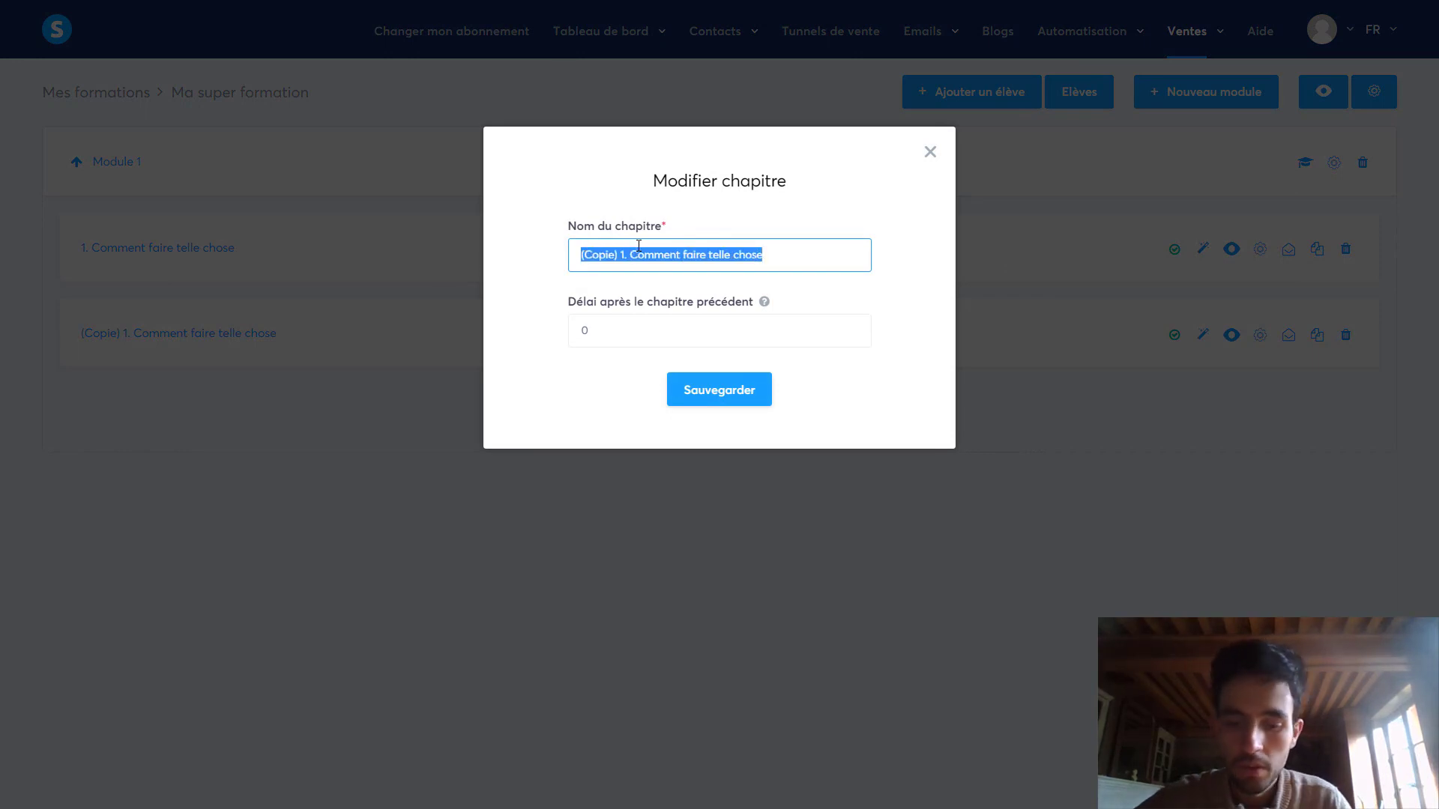
pyautogui.write('2. Comme')
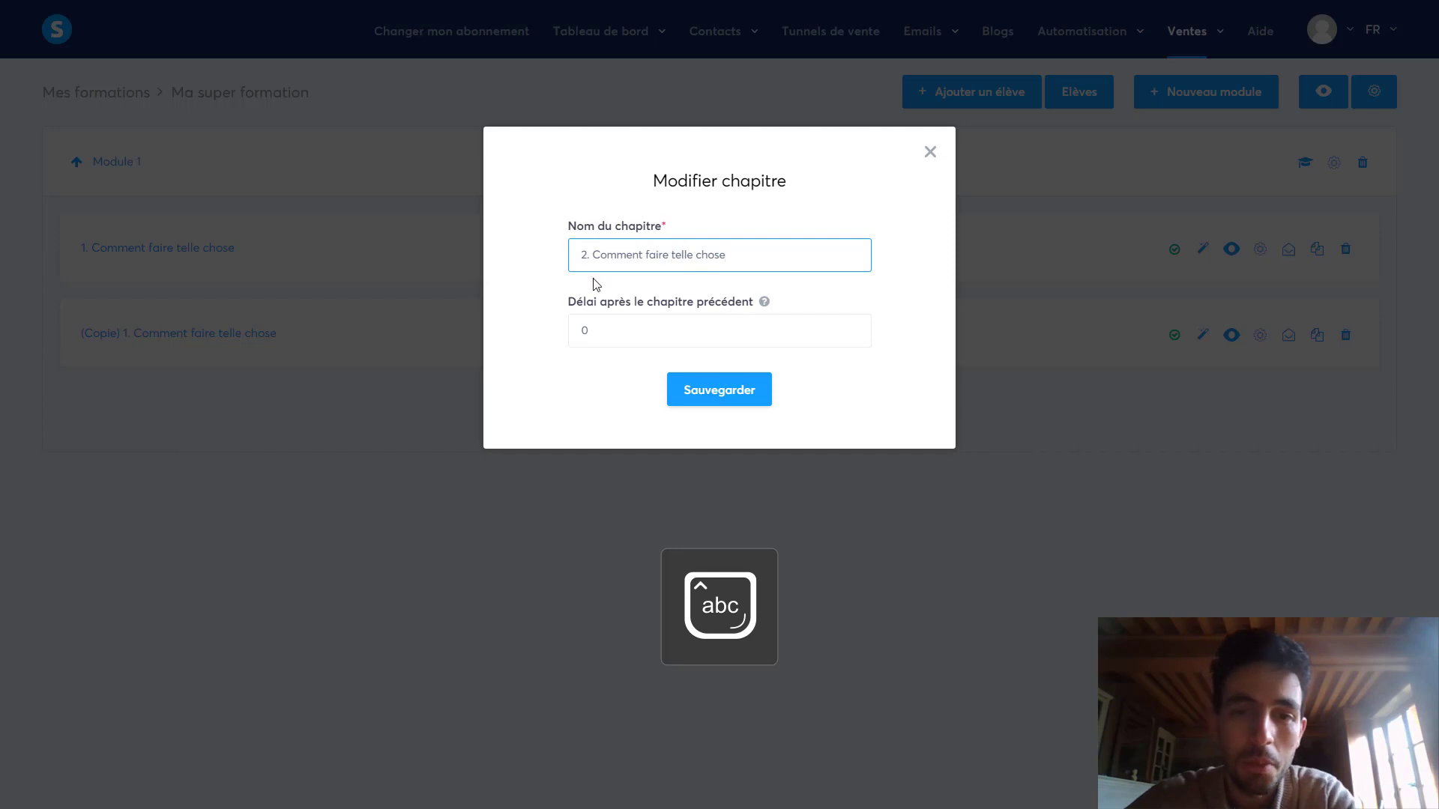
pyautogui.click(700, 389)
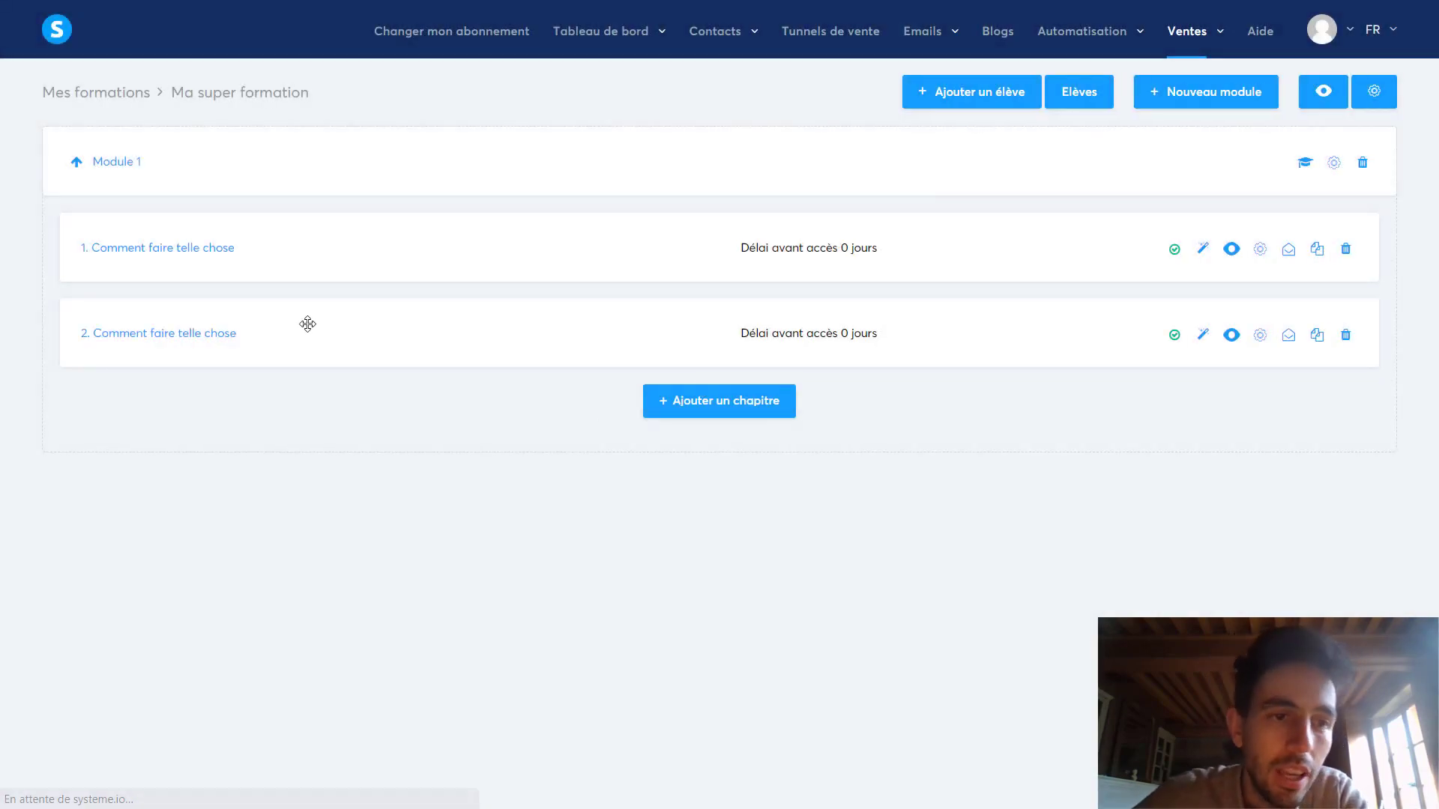
# Edit the second chapter's page and set its video's type to "Envoyer un fichier".
pyautogui.click(1200, 343)
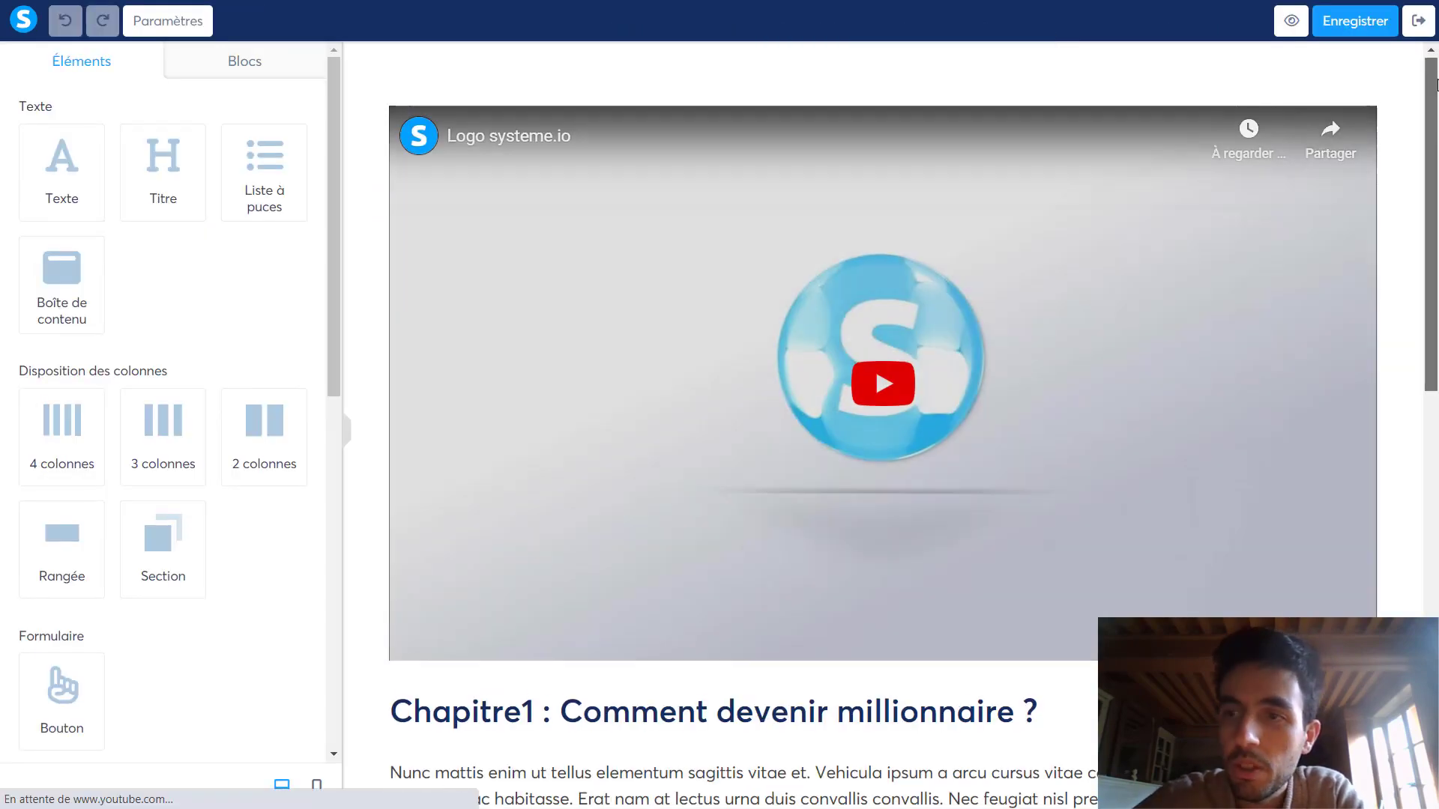
pyautogui.scroll(-10, 1366, 482)
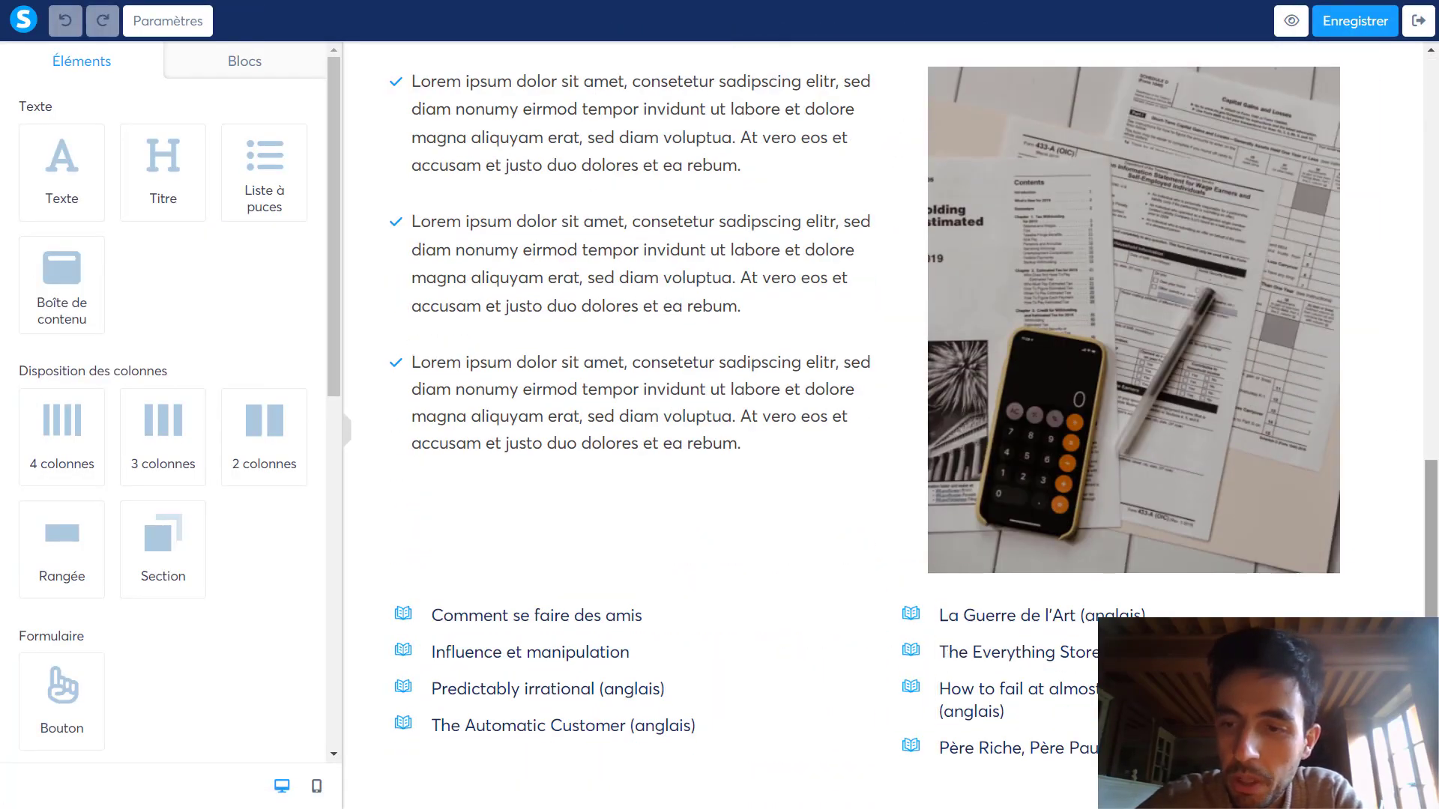
pyautogui.scroll(10, 1372, 330)
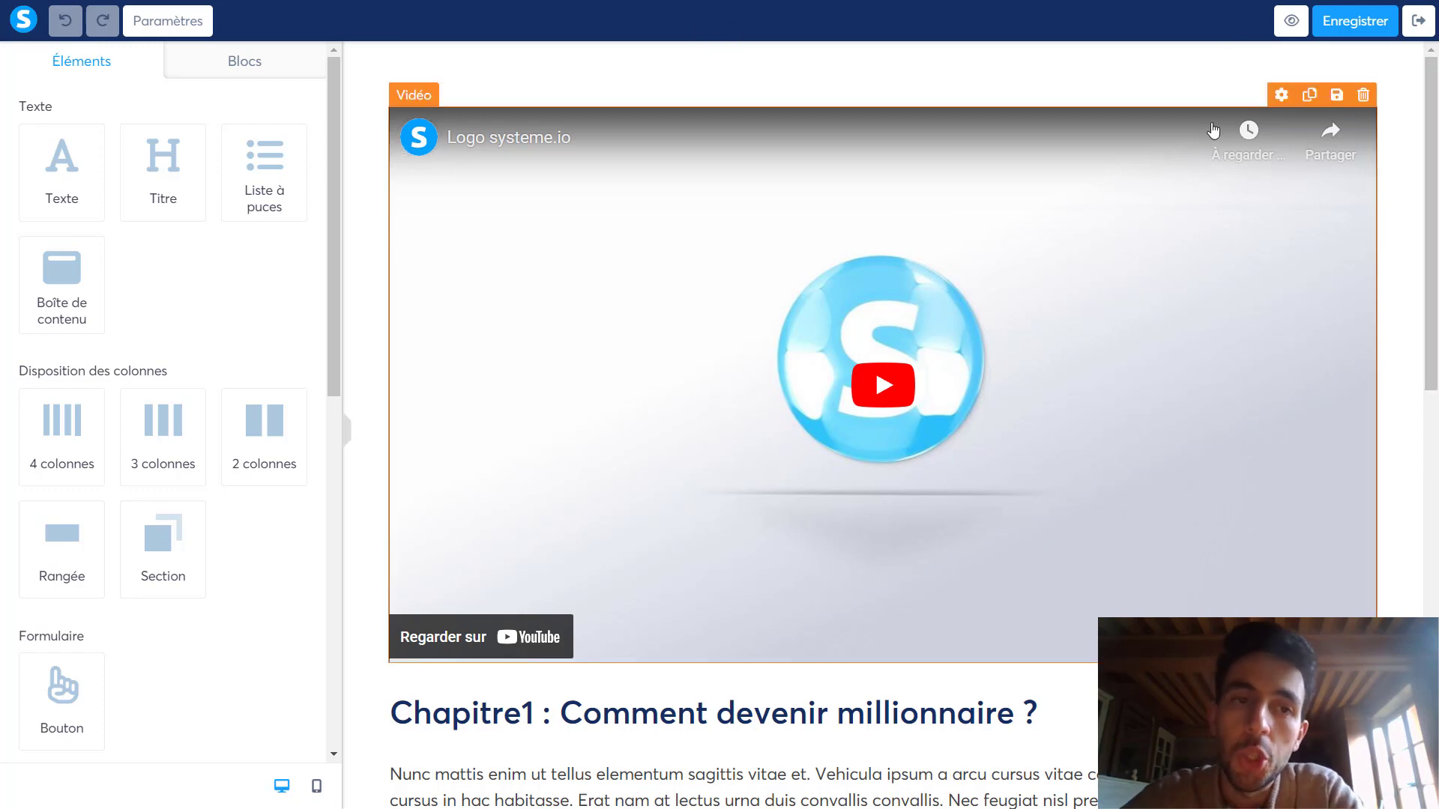
pyautogui.click(759, 247)
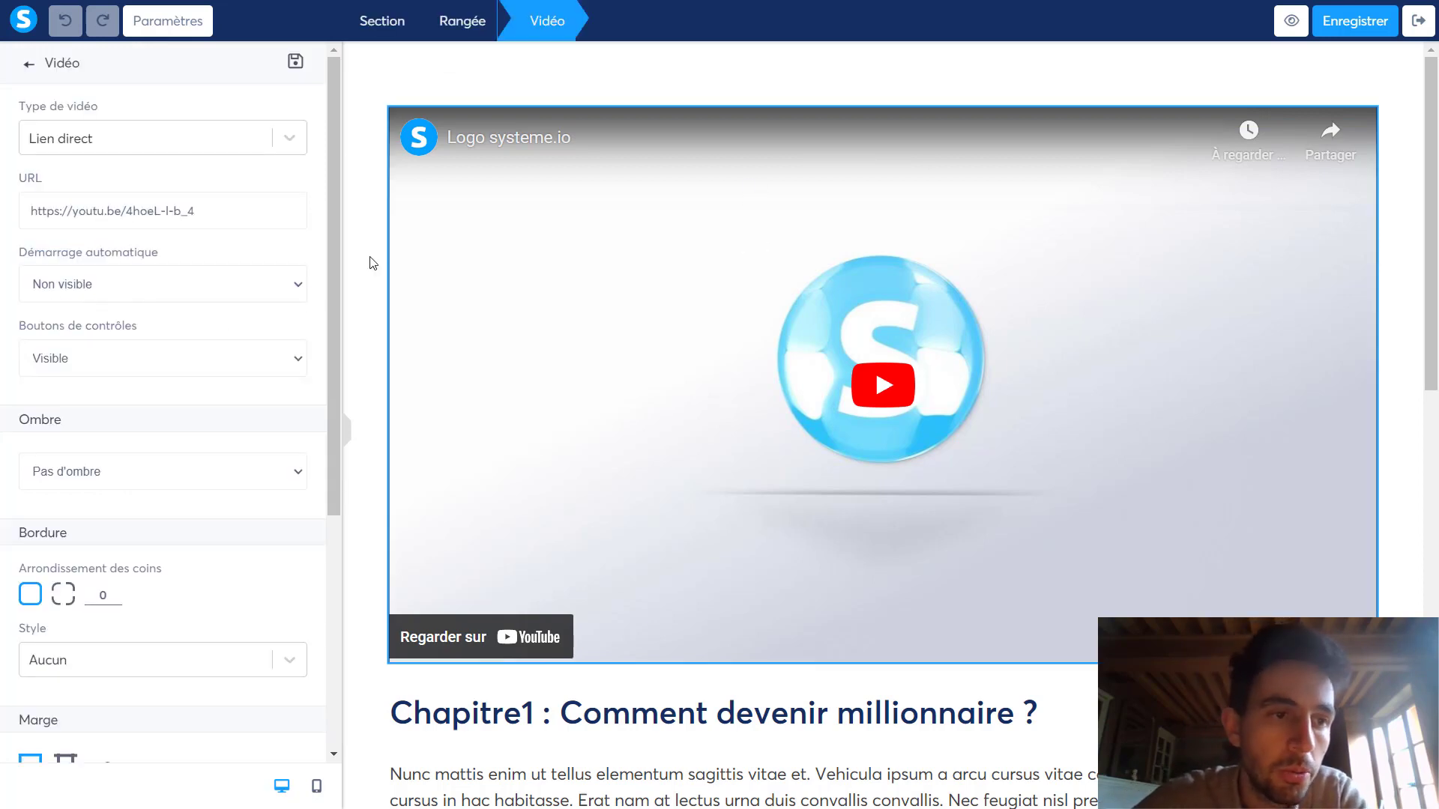
pyautogui.click(287, 140)
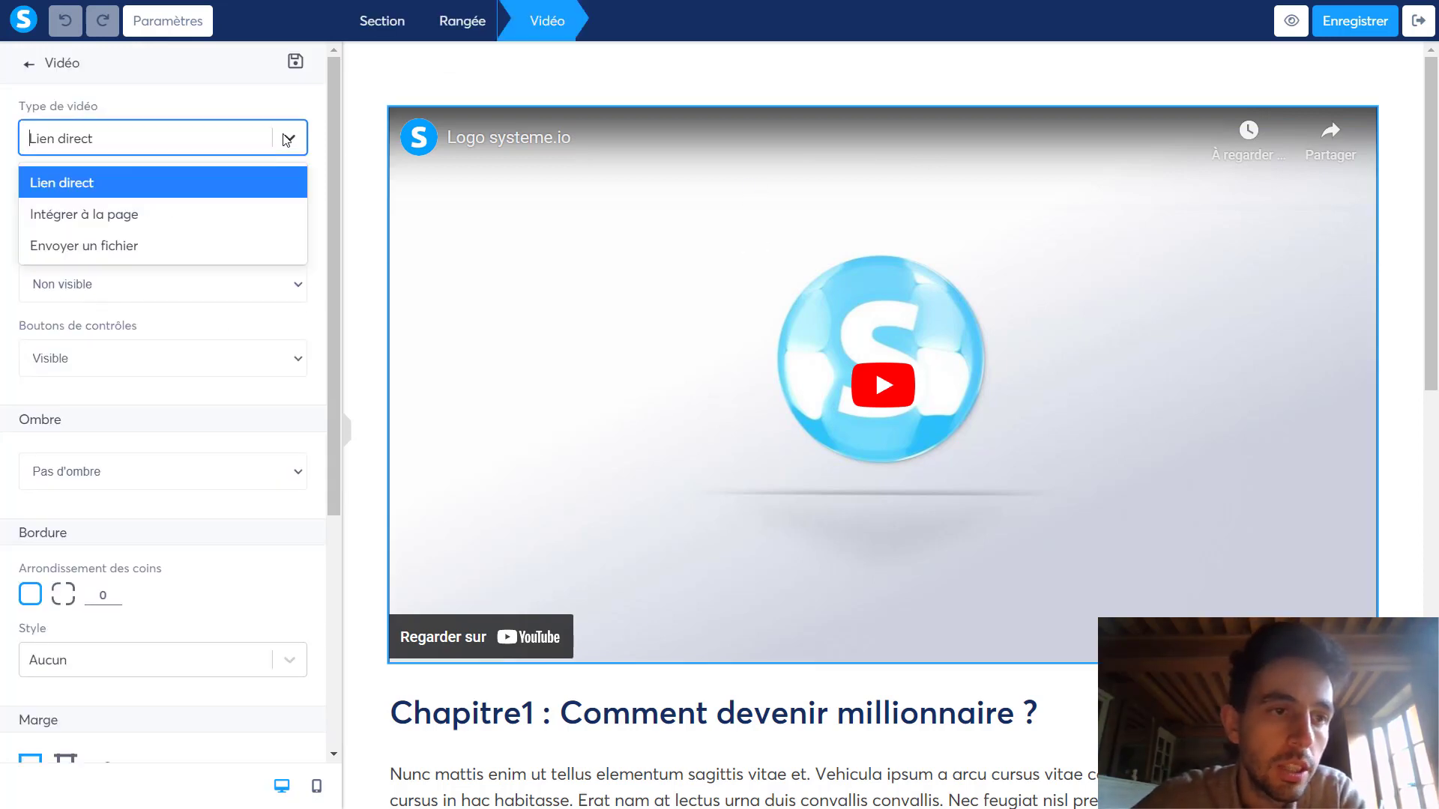
pyautogui.click(287, 140)
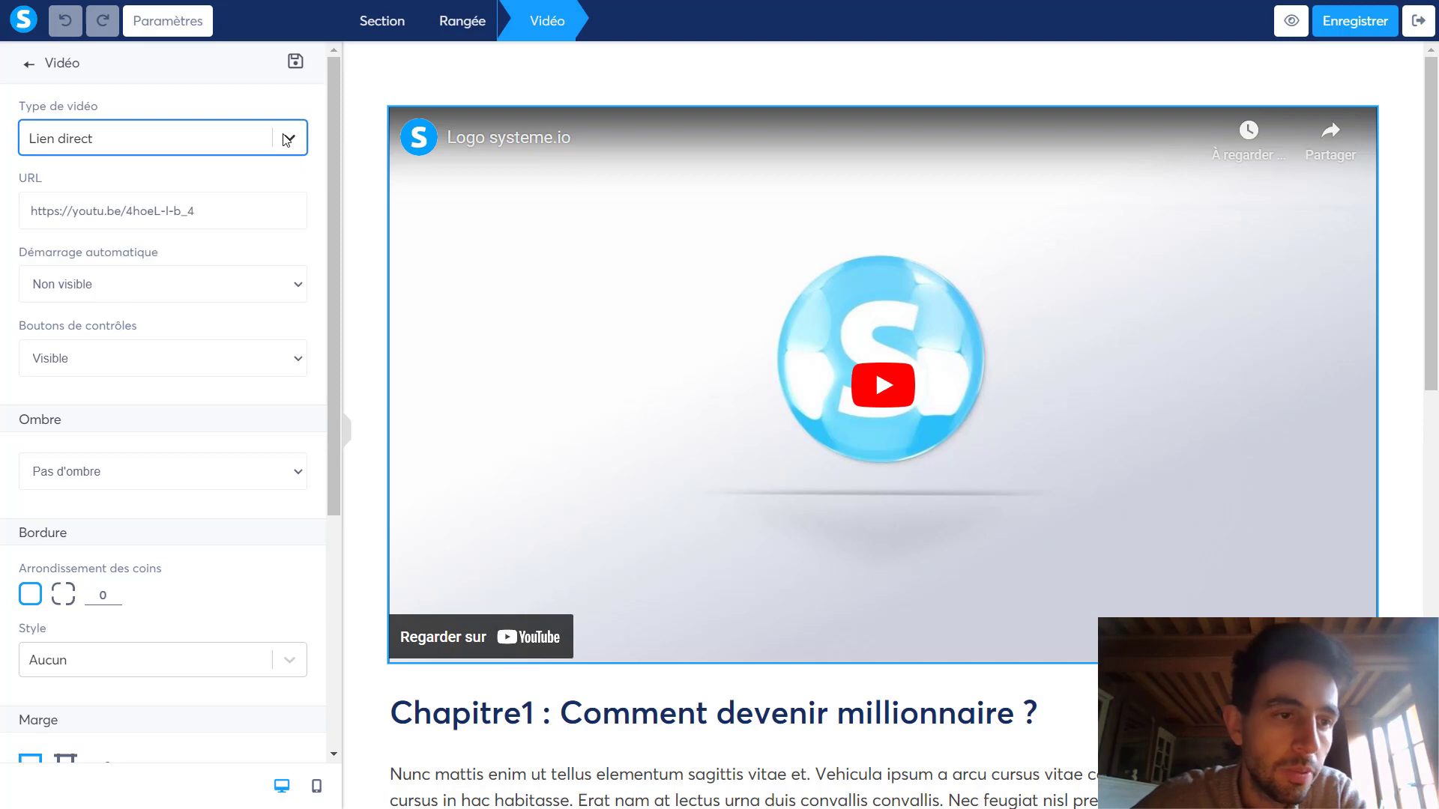
pyautogui.click(506, 204)
pyautogui.click(466, 202)
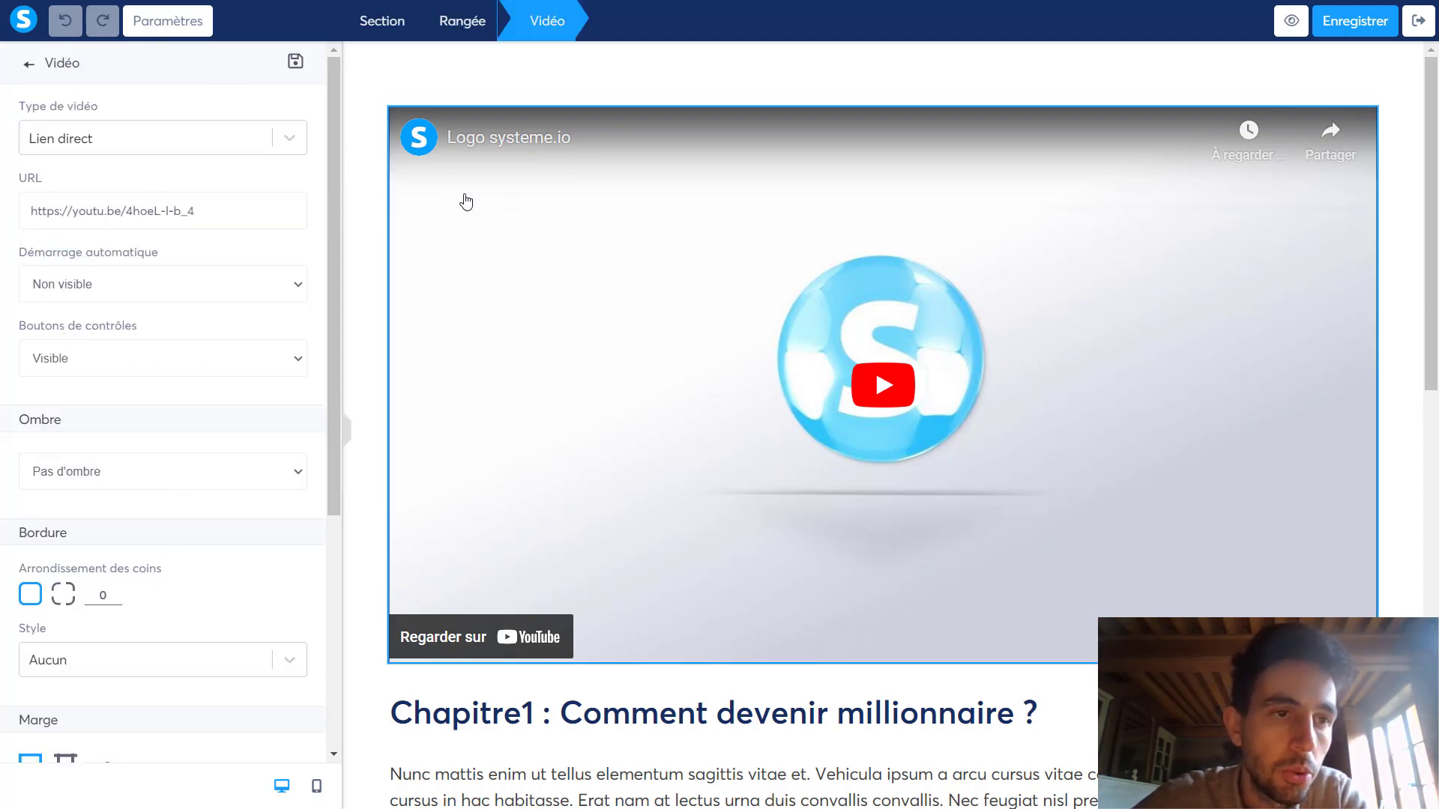
pyautogui.click(269, 150)
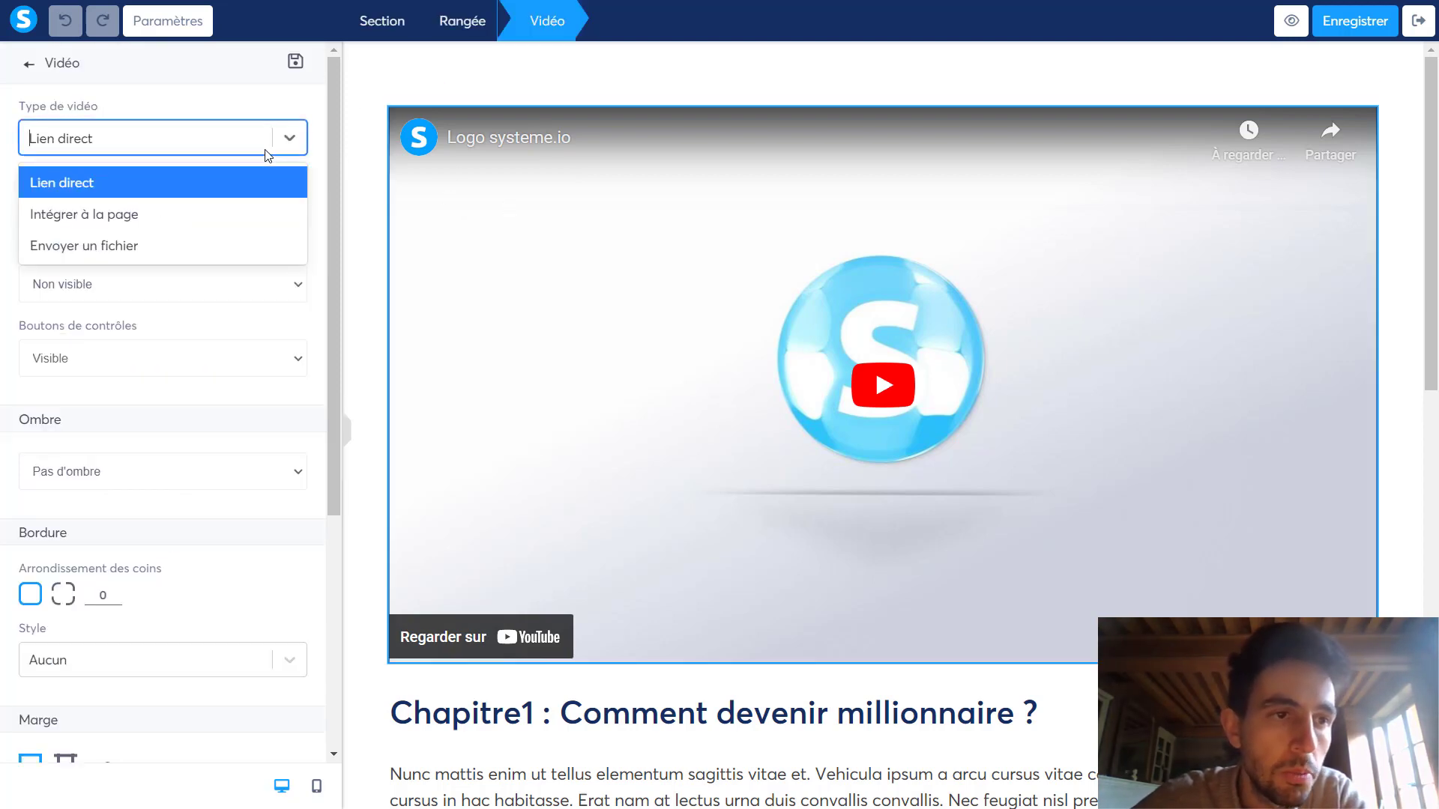
pyautogui.click(187, 240)
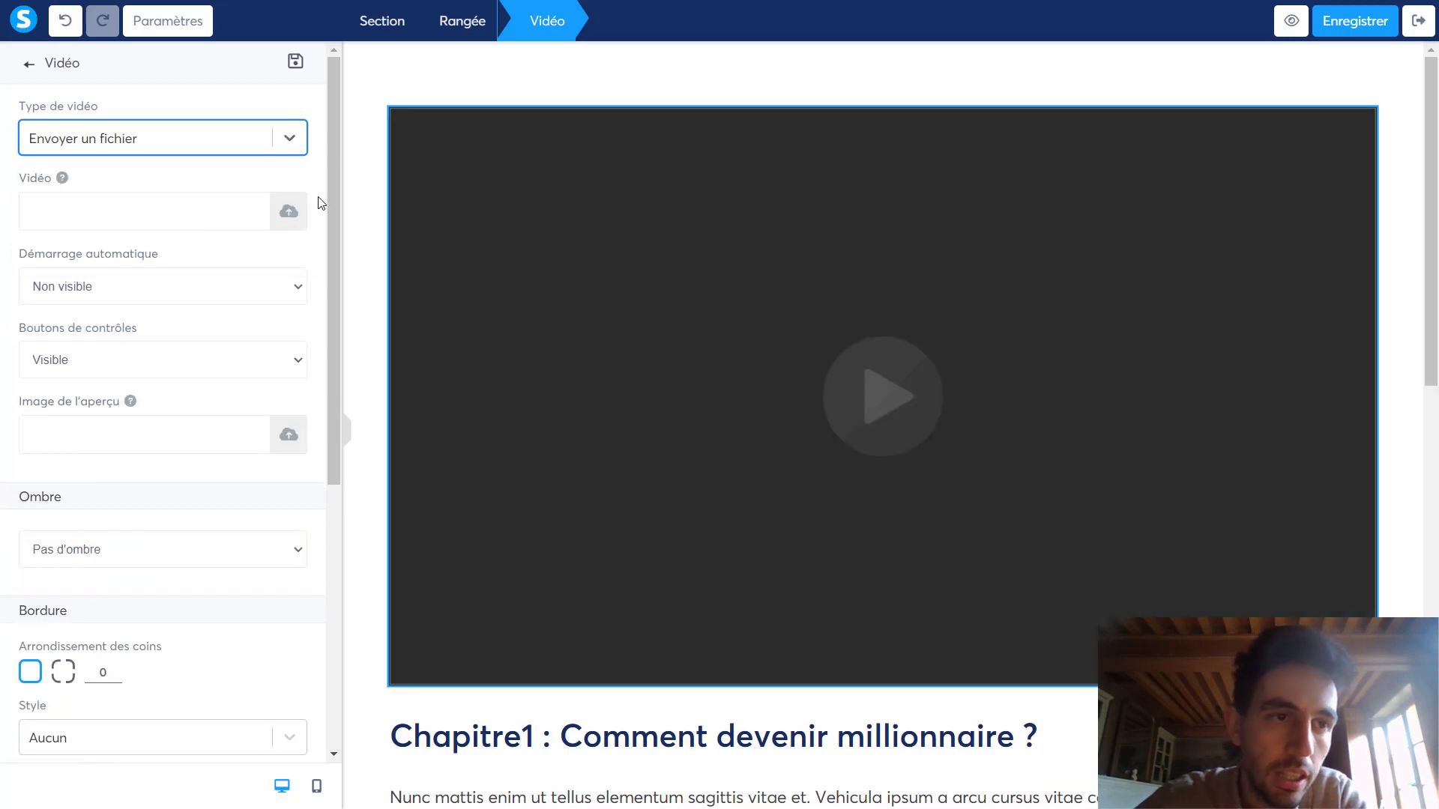
# View the video upload options without choosing a file, and save and exit the chapter page.
pyautogui.click(287, 215)
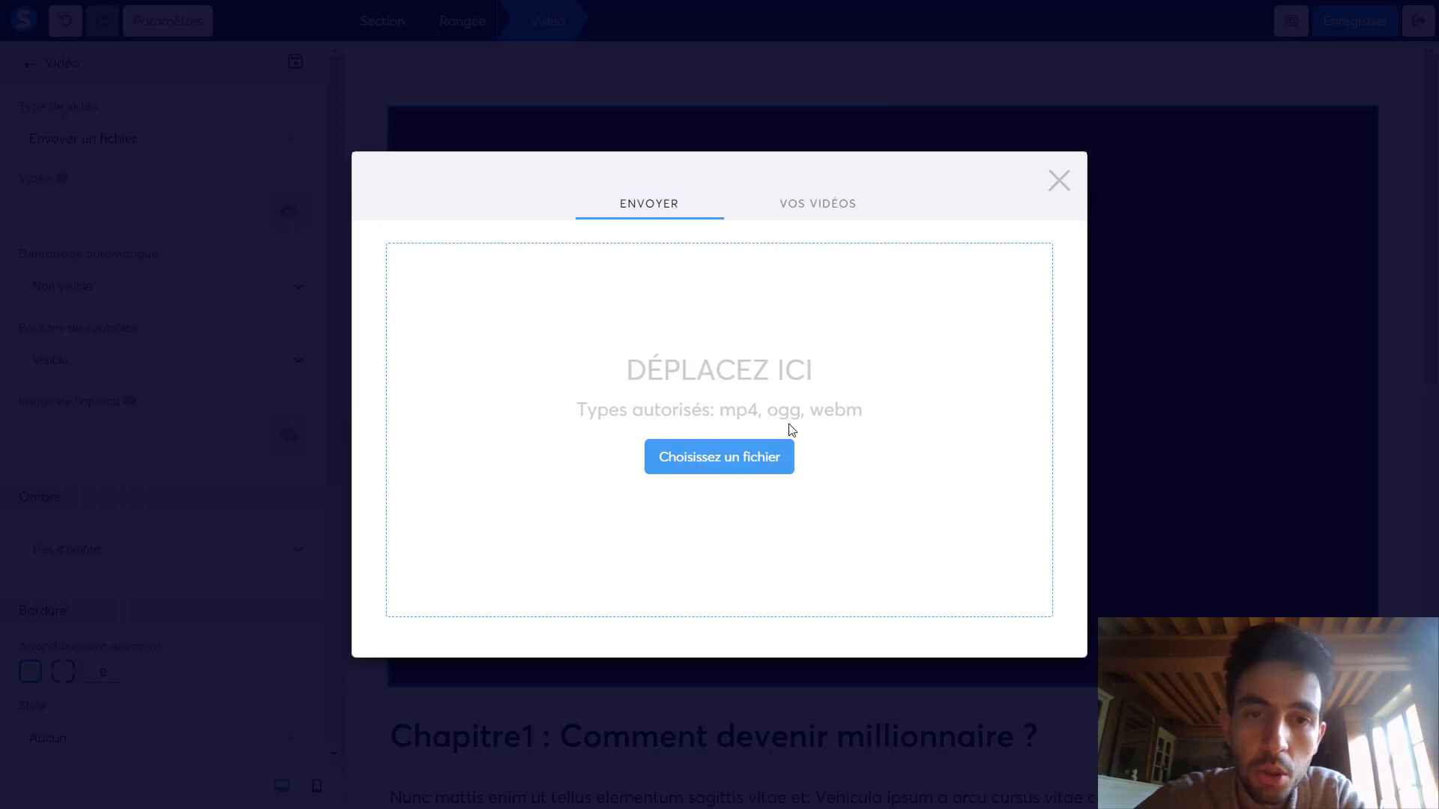
pyautogui.click(352, 473)
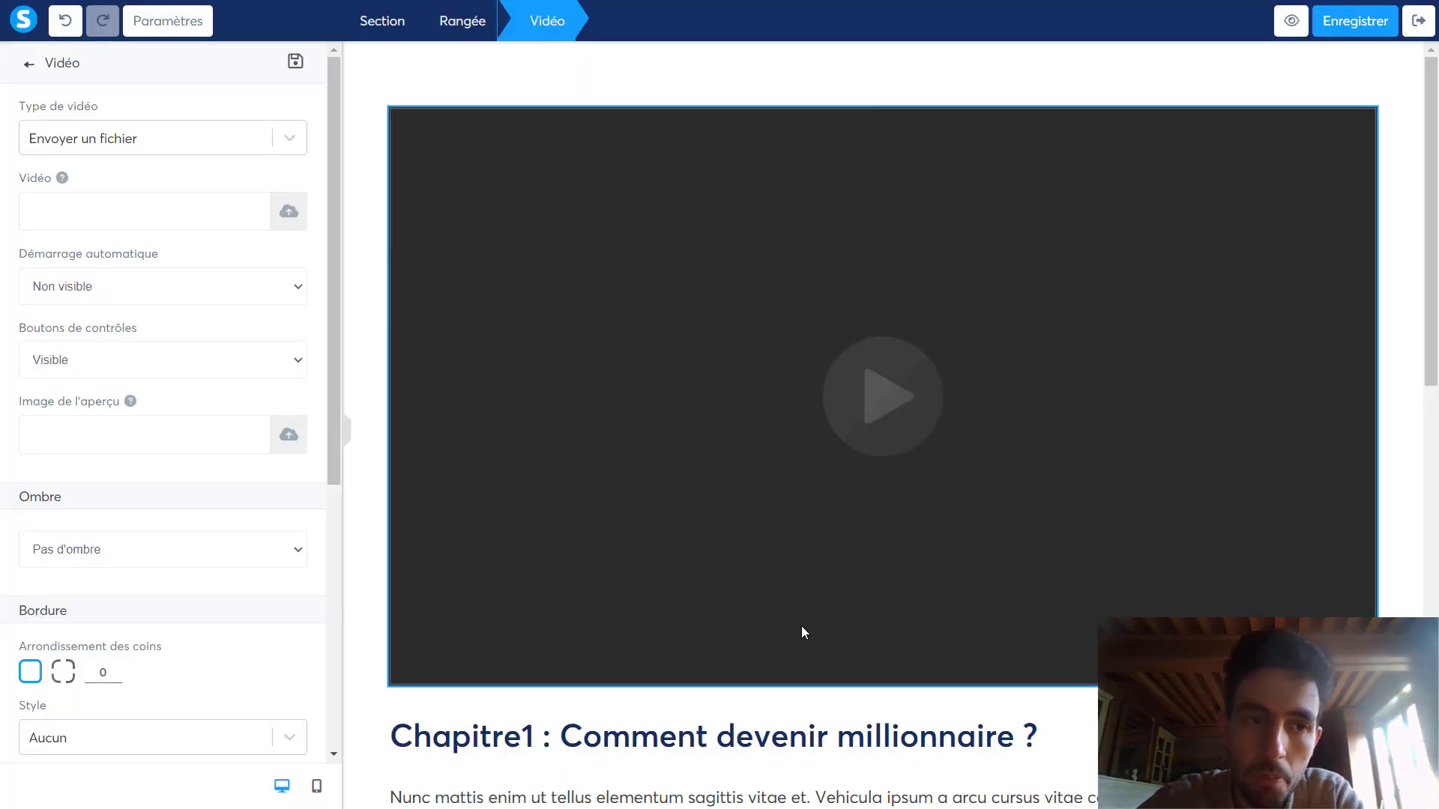
pyautogui.click(1344, 17)
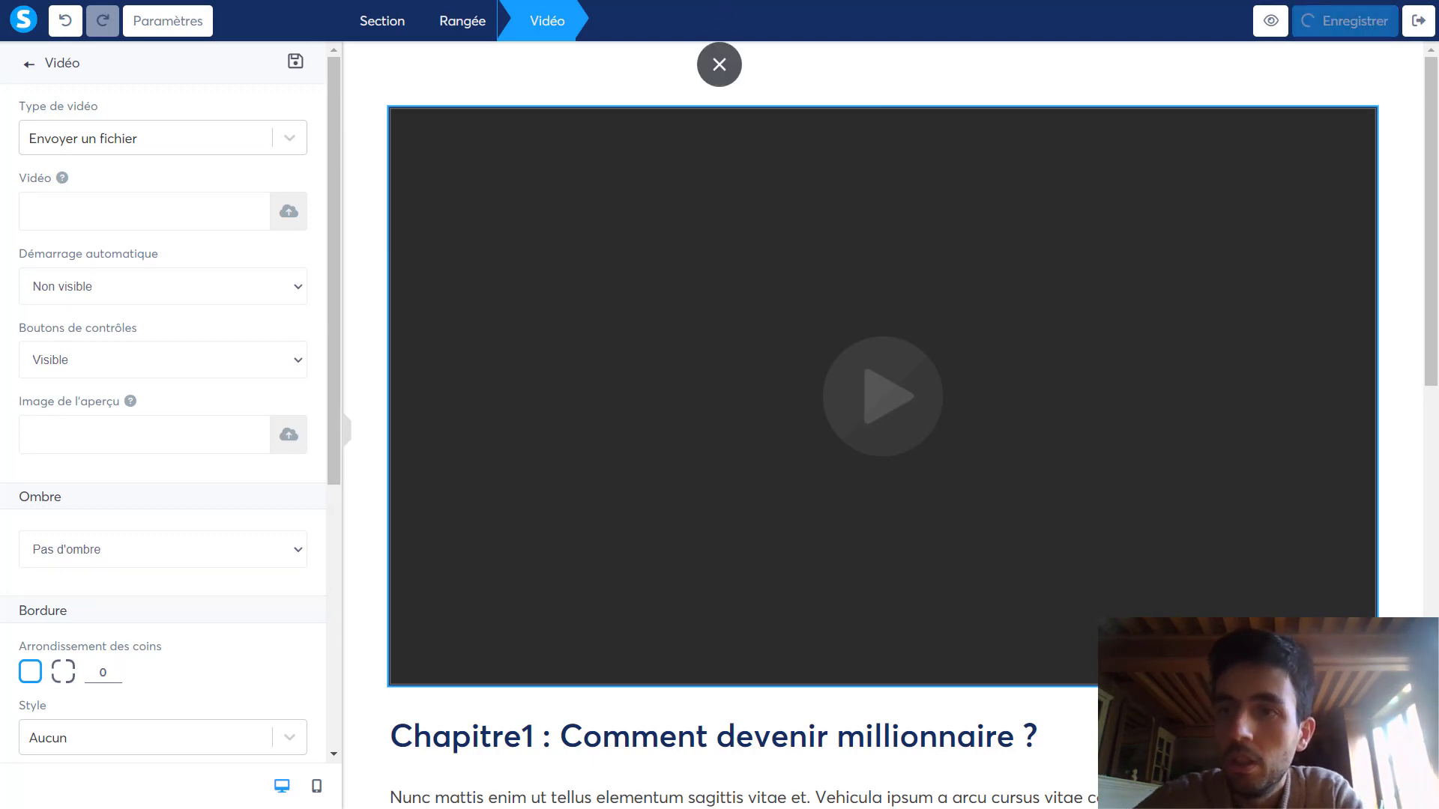
pyautogui.click(1419, 21)
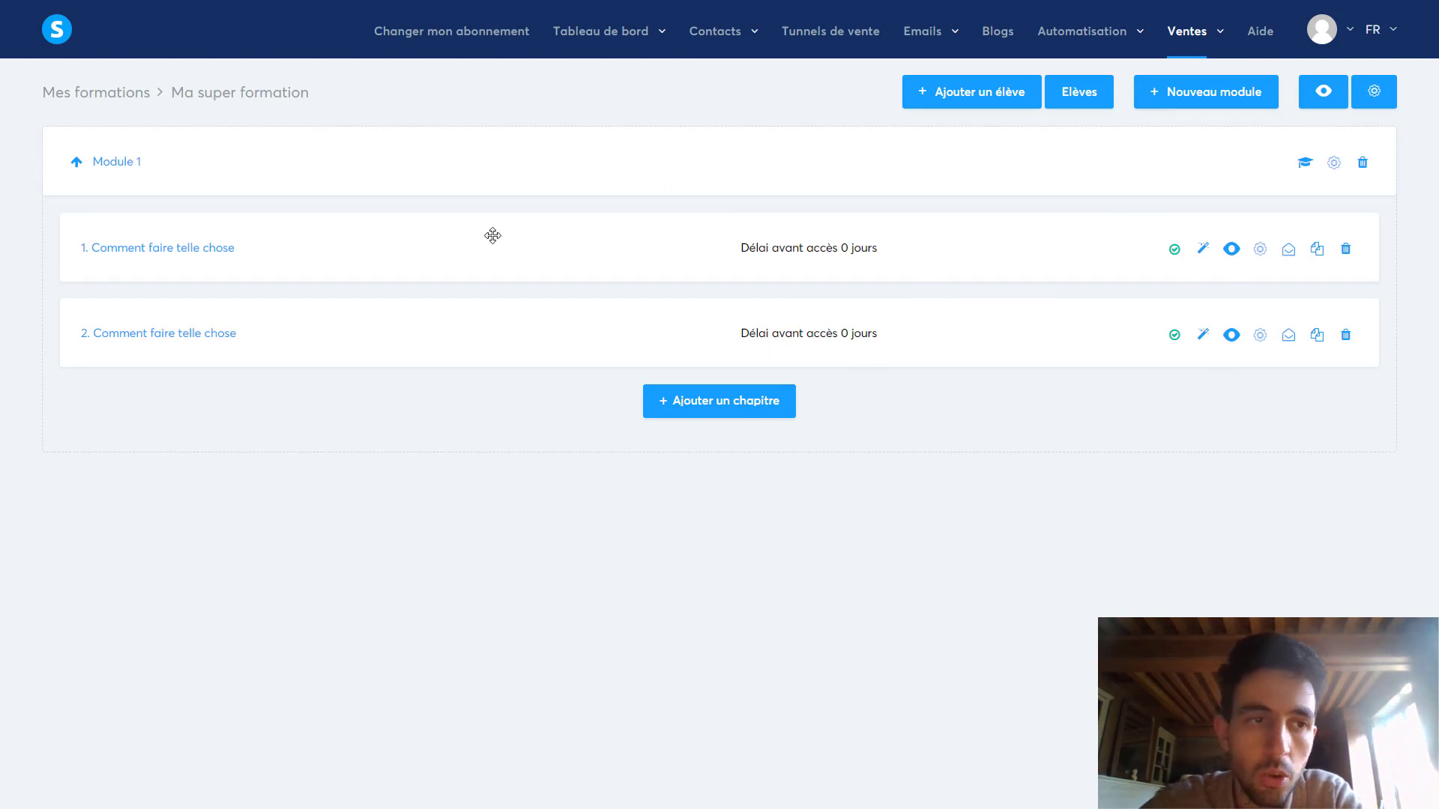
# Collapse Module 1 and create a new module named "Module 2" in the course.
pyautogui.click(69, 158)
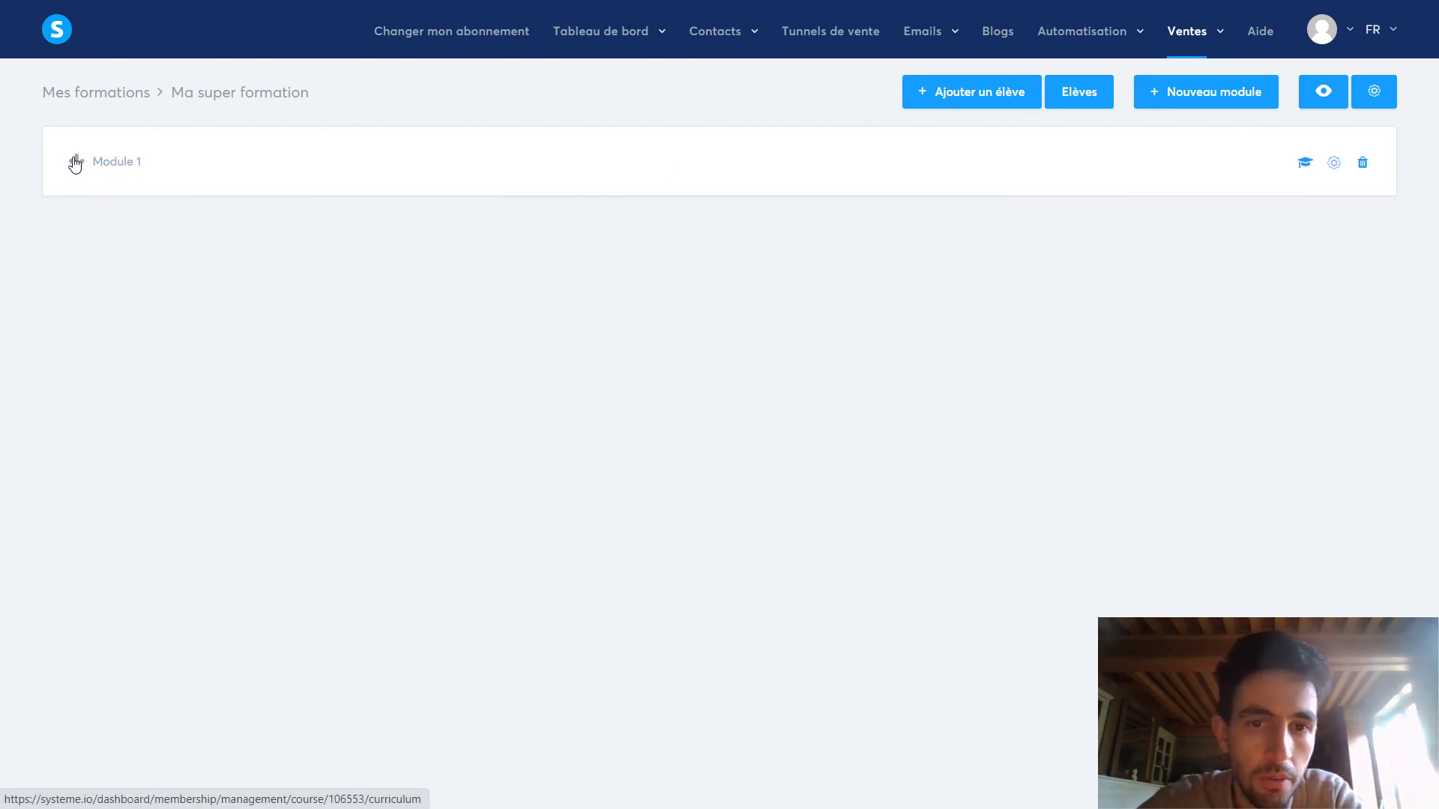
pyautogui.click(1237, 89)
pyautogui.write('Module 2')
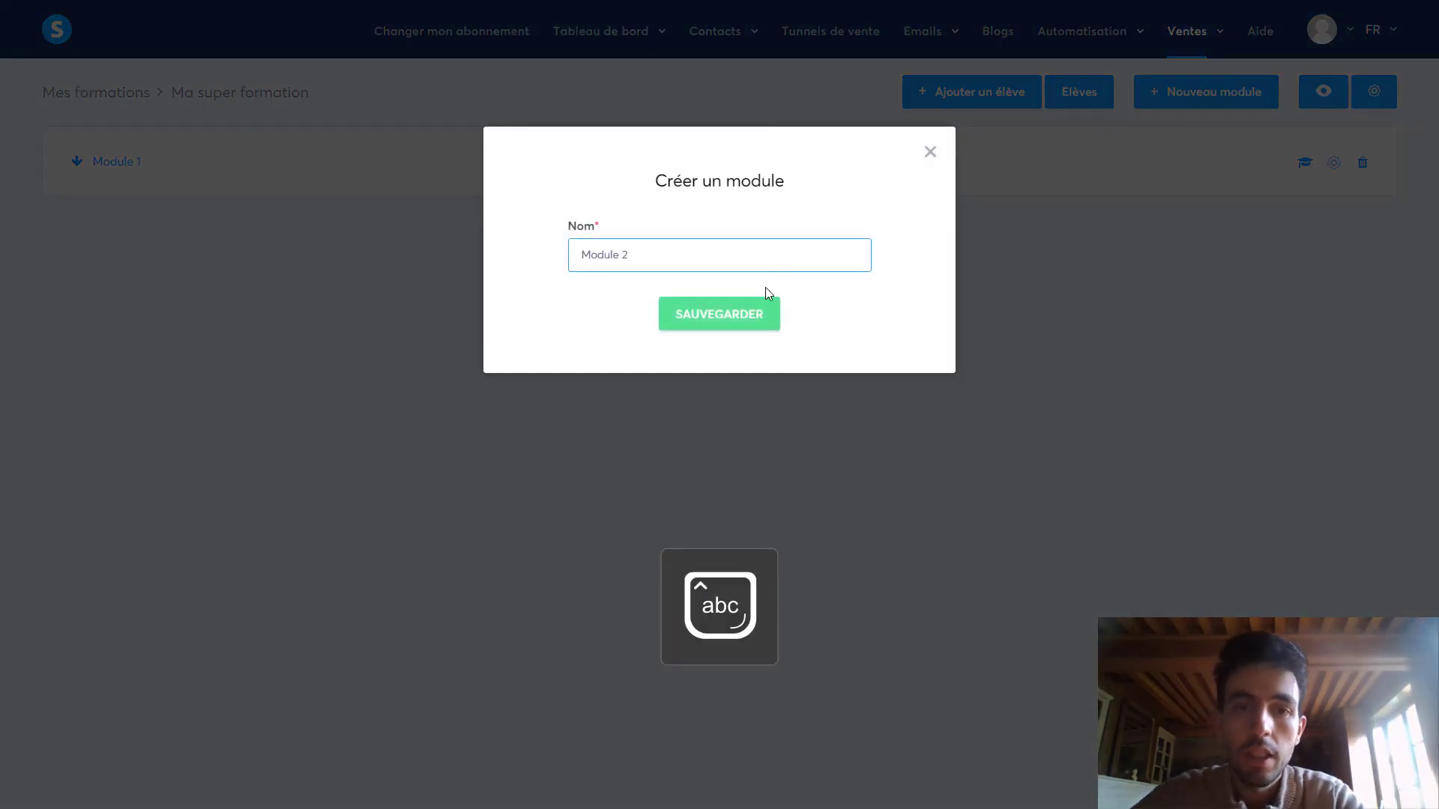
pyautogui.click(748, 312)
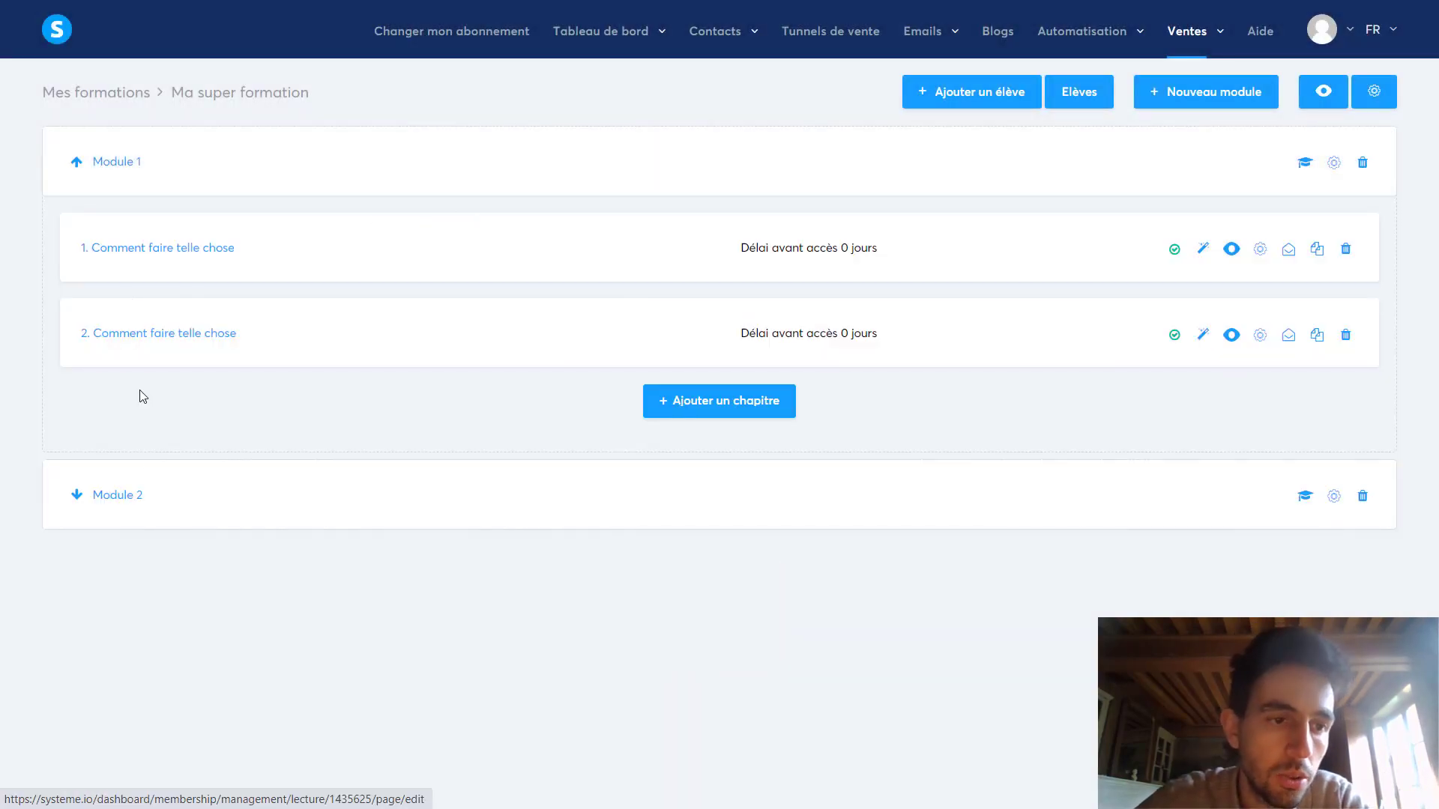
# Duplicate the chapter "2. Comment faire telle chose" and move the copy into Module 2.
pyautogui.click(75, 496)
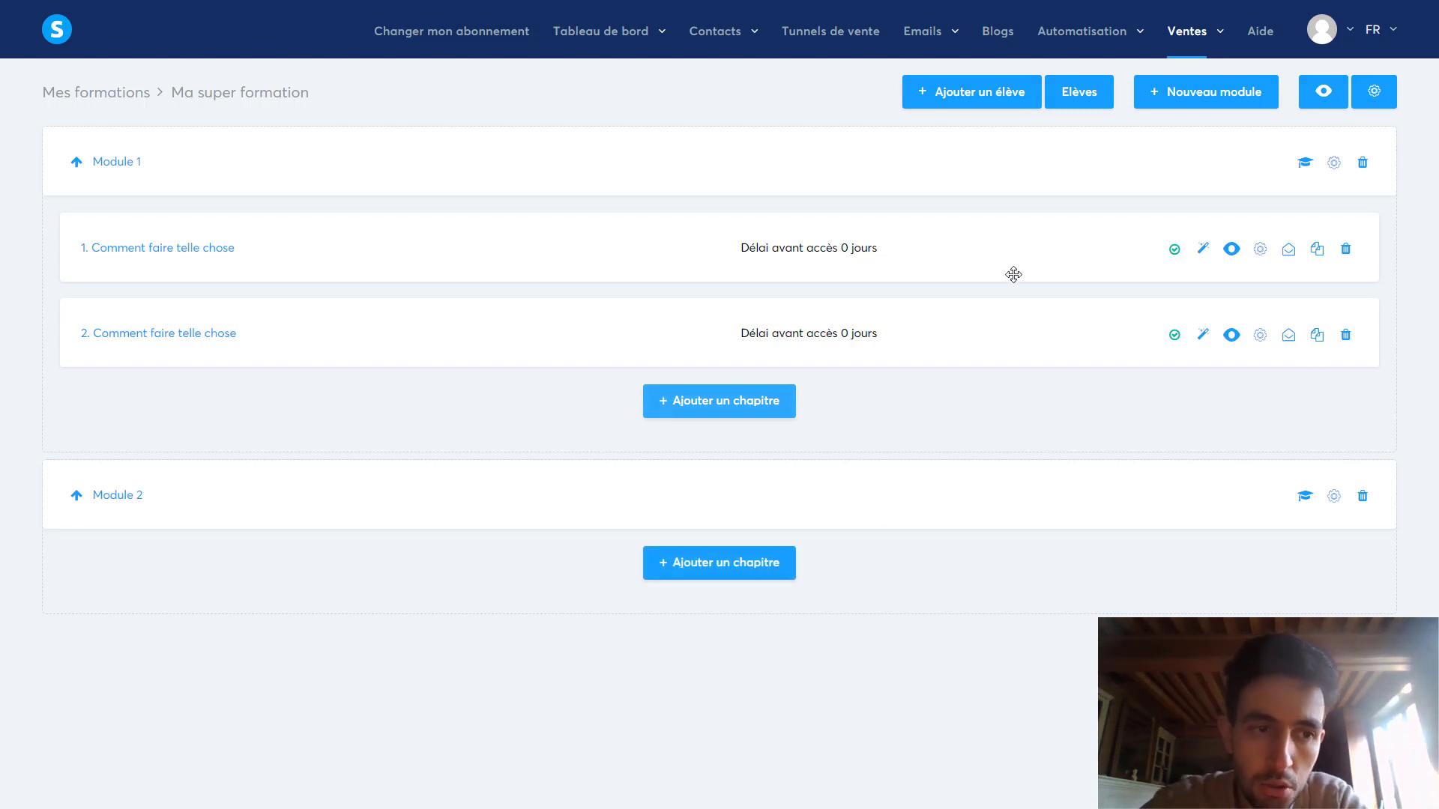
pyautogui.click(1316, 337)
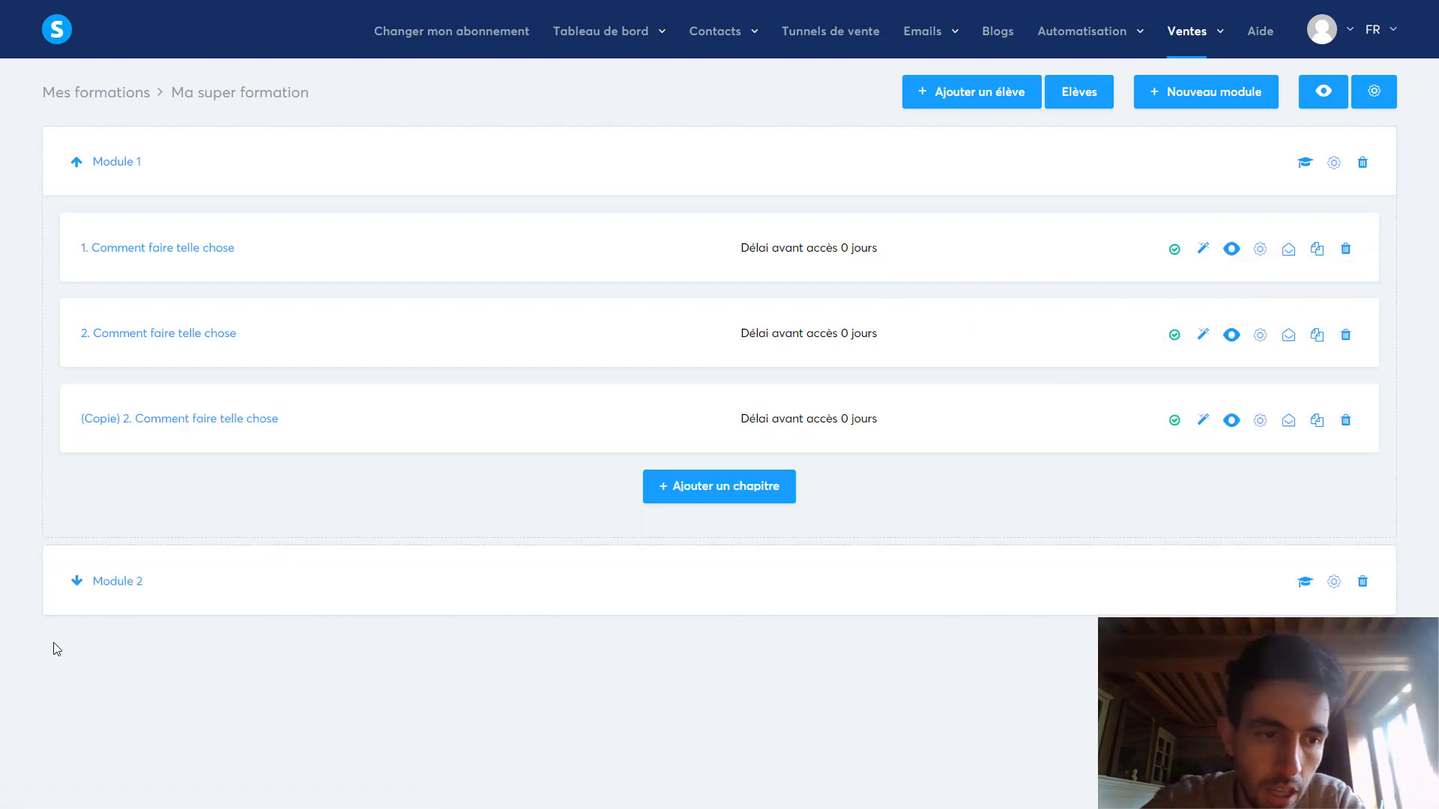
pyautogui.click(68, 586)
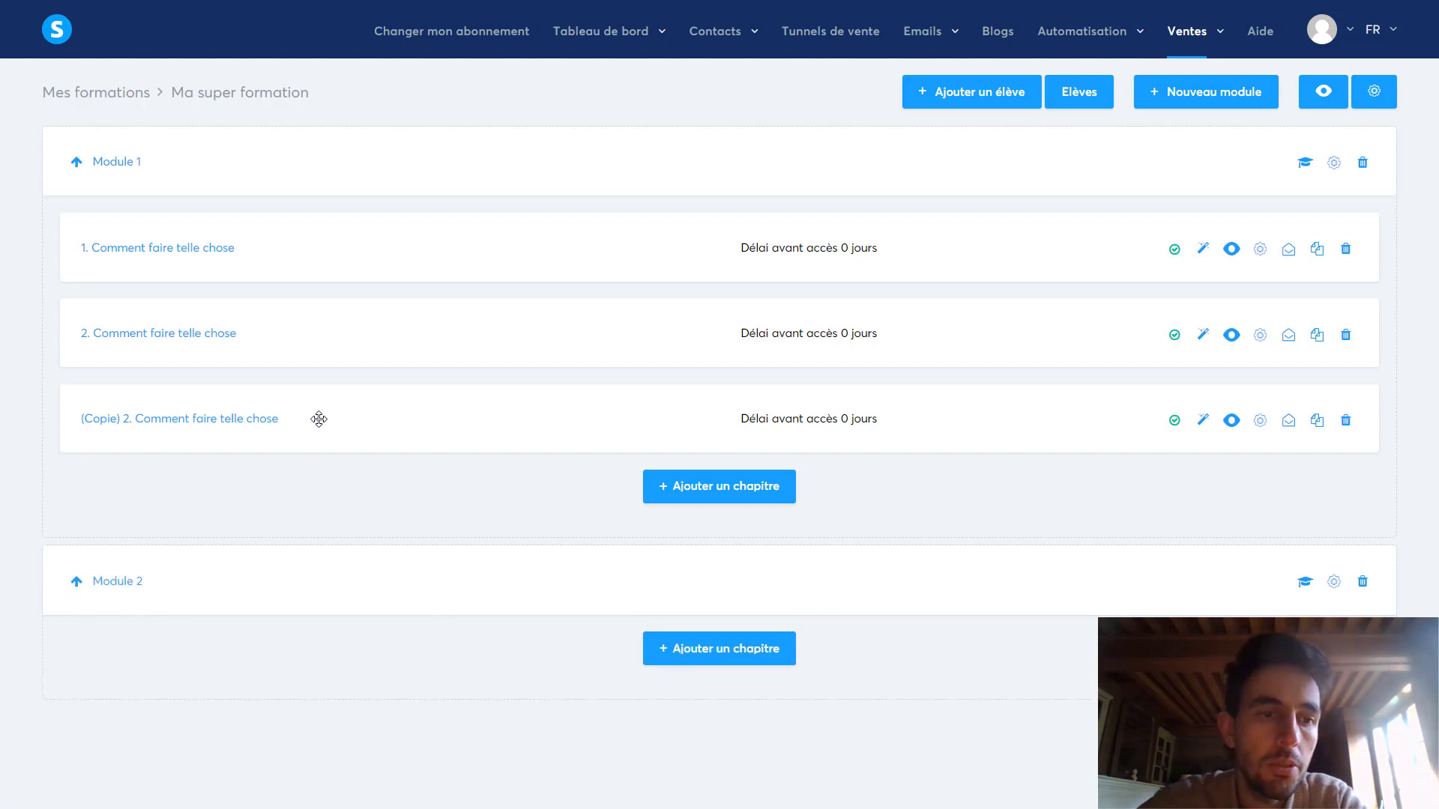
pyautogui.moveTo(318, 419); pyautogui.dragTo(335, 665)
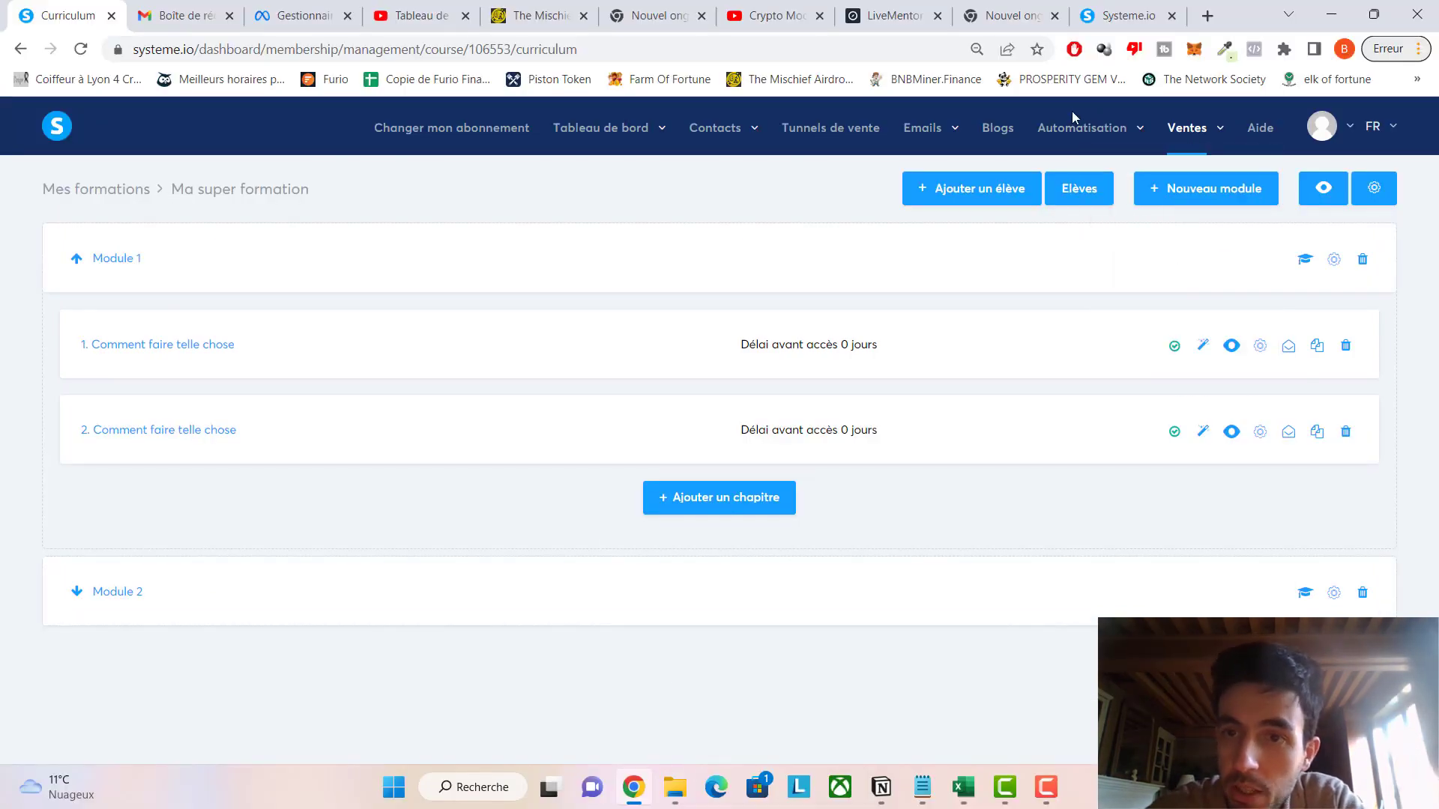
# Return to the "Mes formations" list to check the course's status, and dismiss the translation popup.
pyautogui.moveTo(1196, 132)
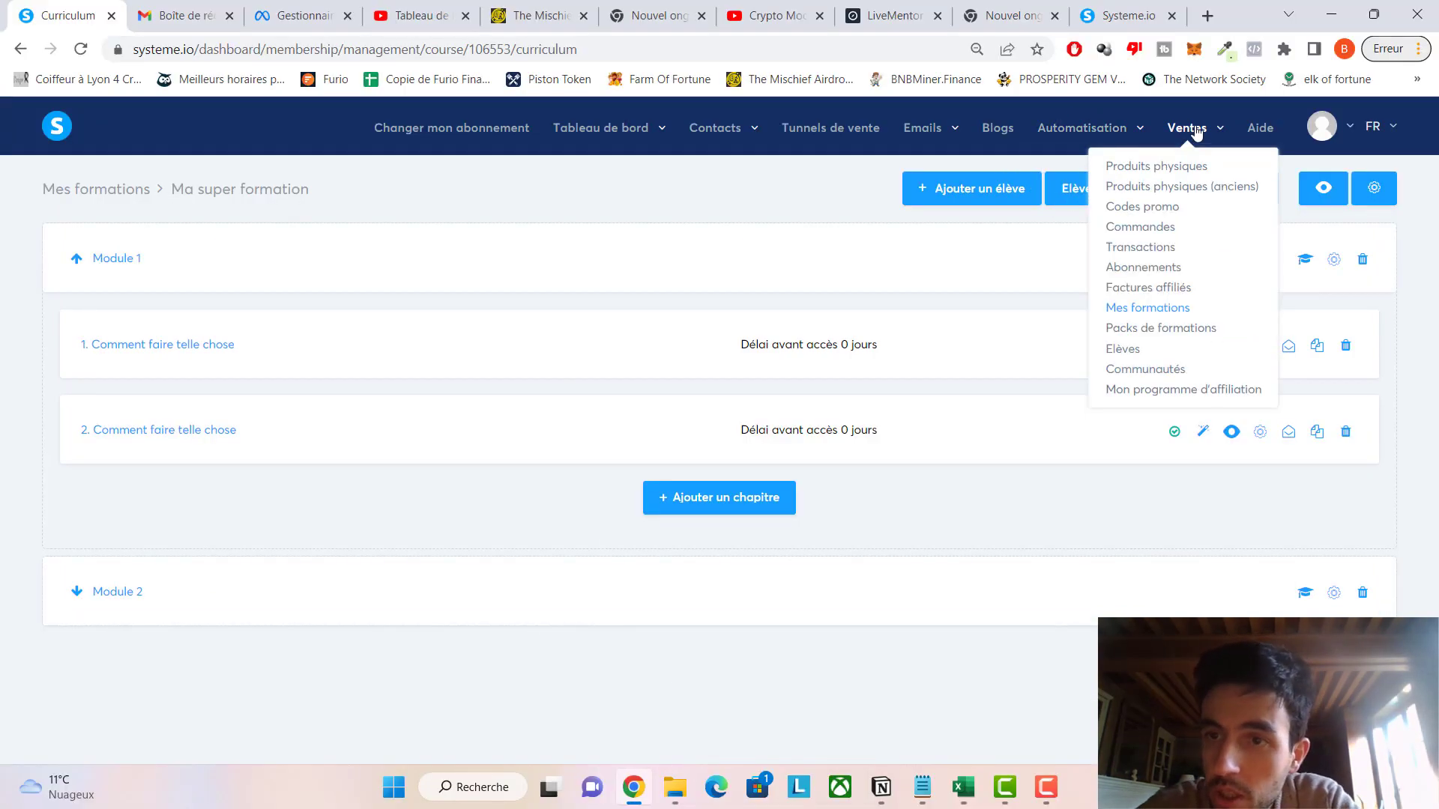
pyautogui.click(1144, 309)
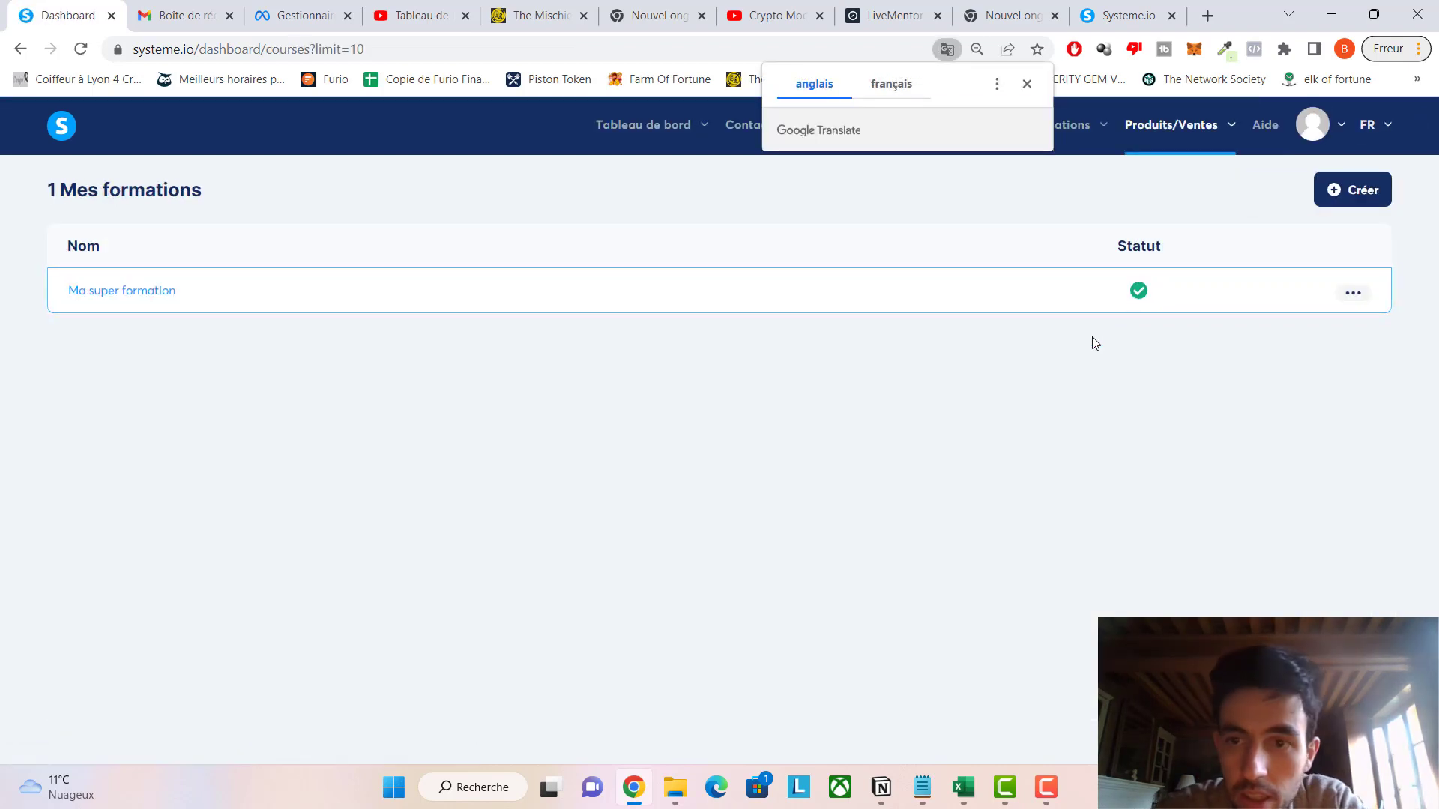
pyautogui.moveTo(1139, 291)
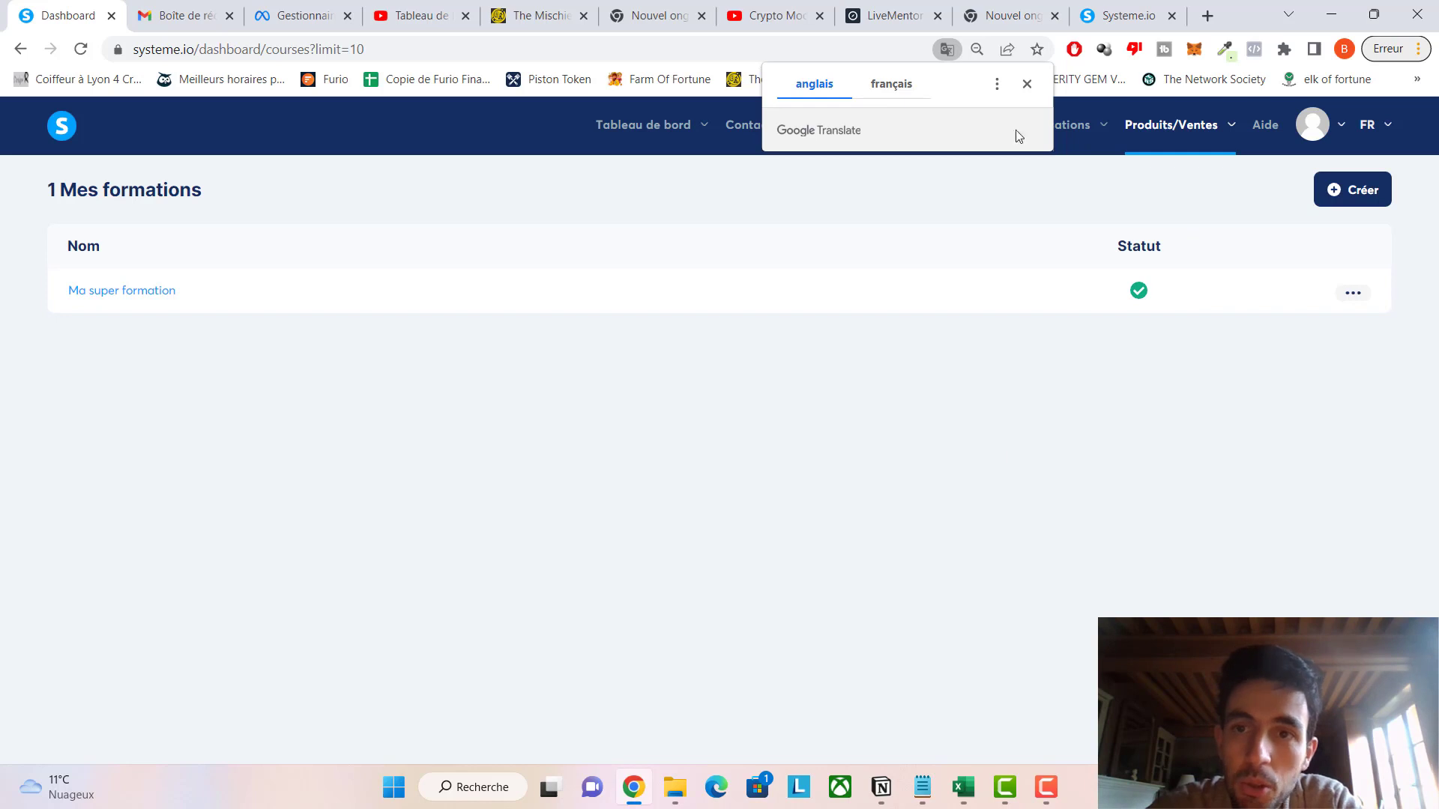
pyautogui.click(1026, 83)
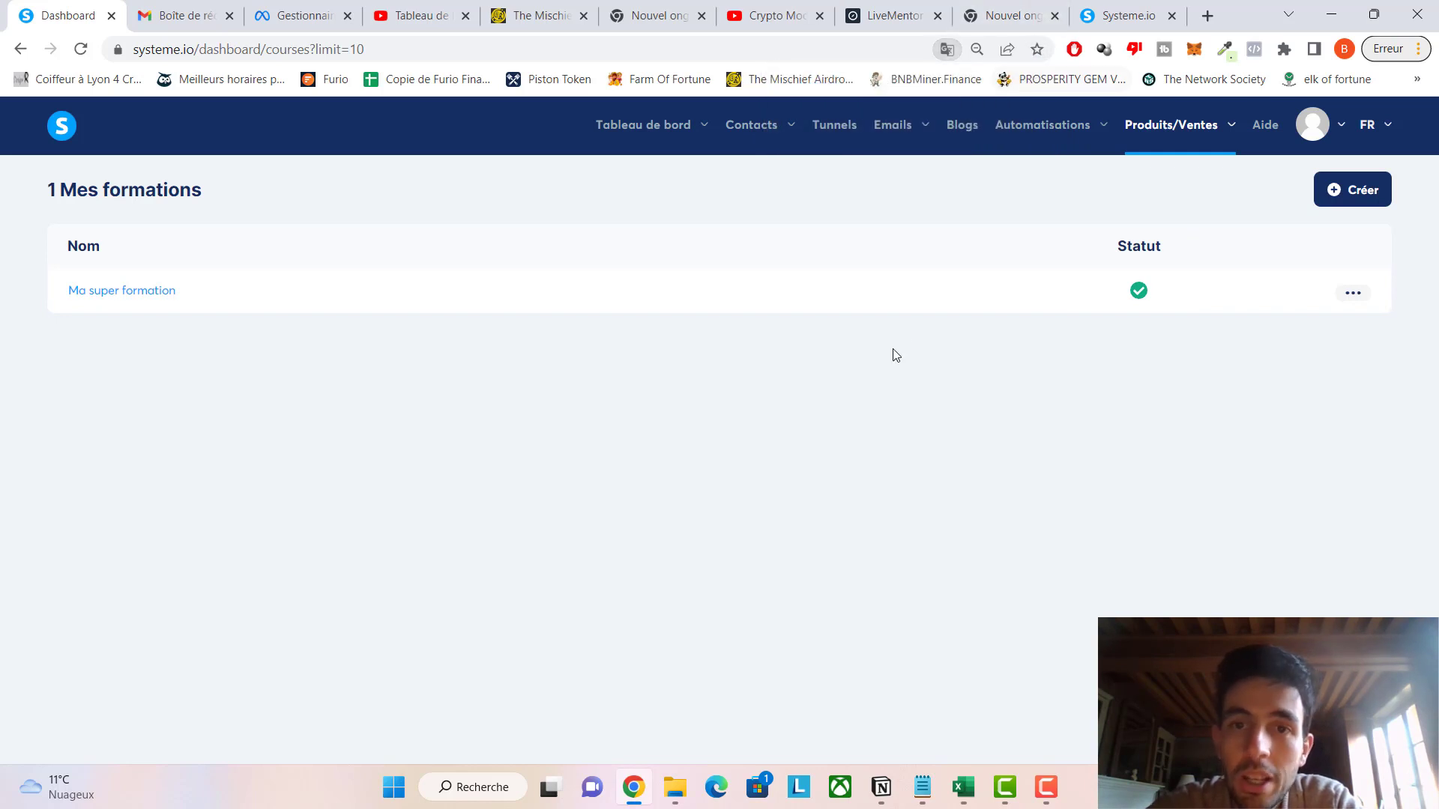
# Go to the sales funnels list and filter it to show only inactive funnels (Inactif(ve)).
pyautogui.click(846, 132)
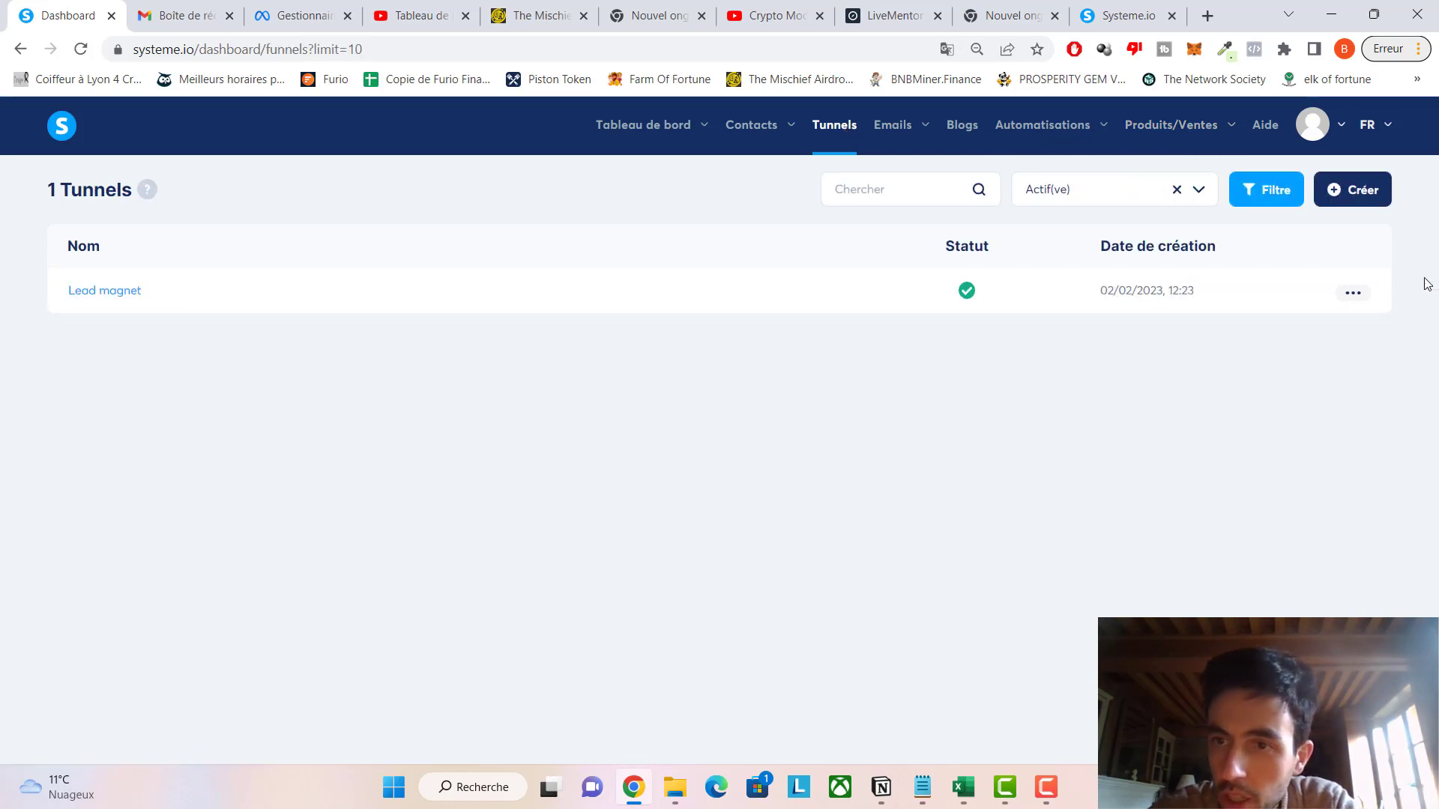
pyautogui.click(1098, 188)
pyautogui.click(1196, 190)
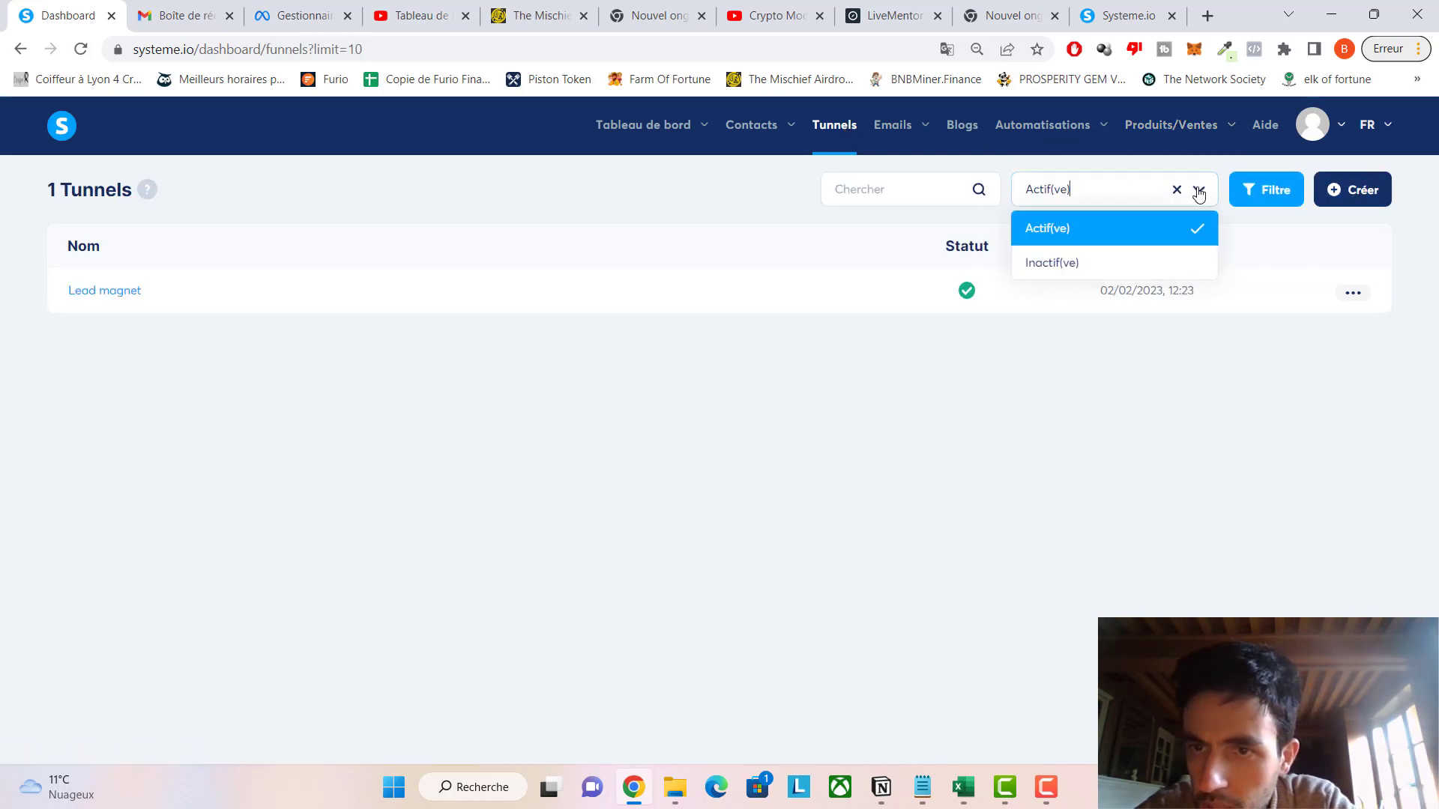
pyautogui.click(1100, 270)
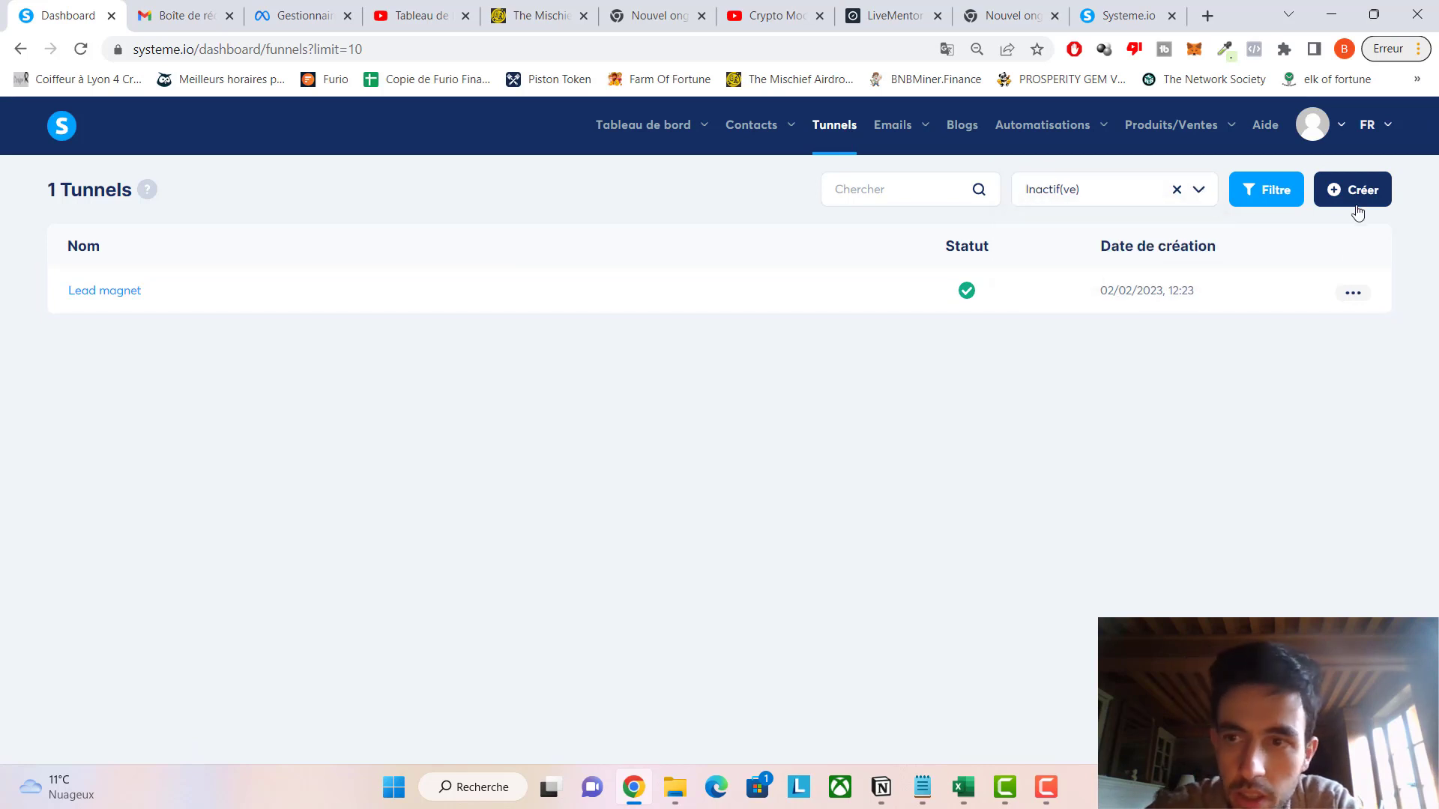
pyautogui.click(1271, 192)
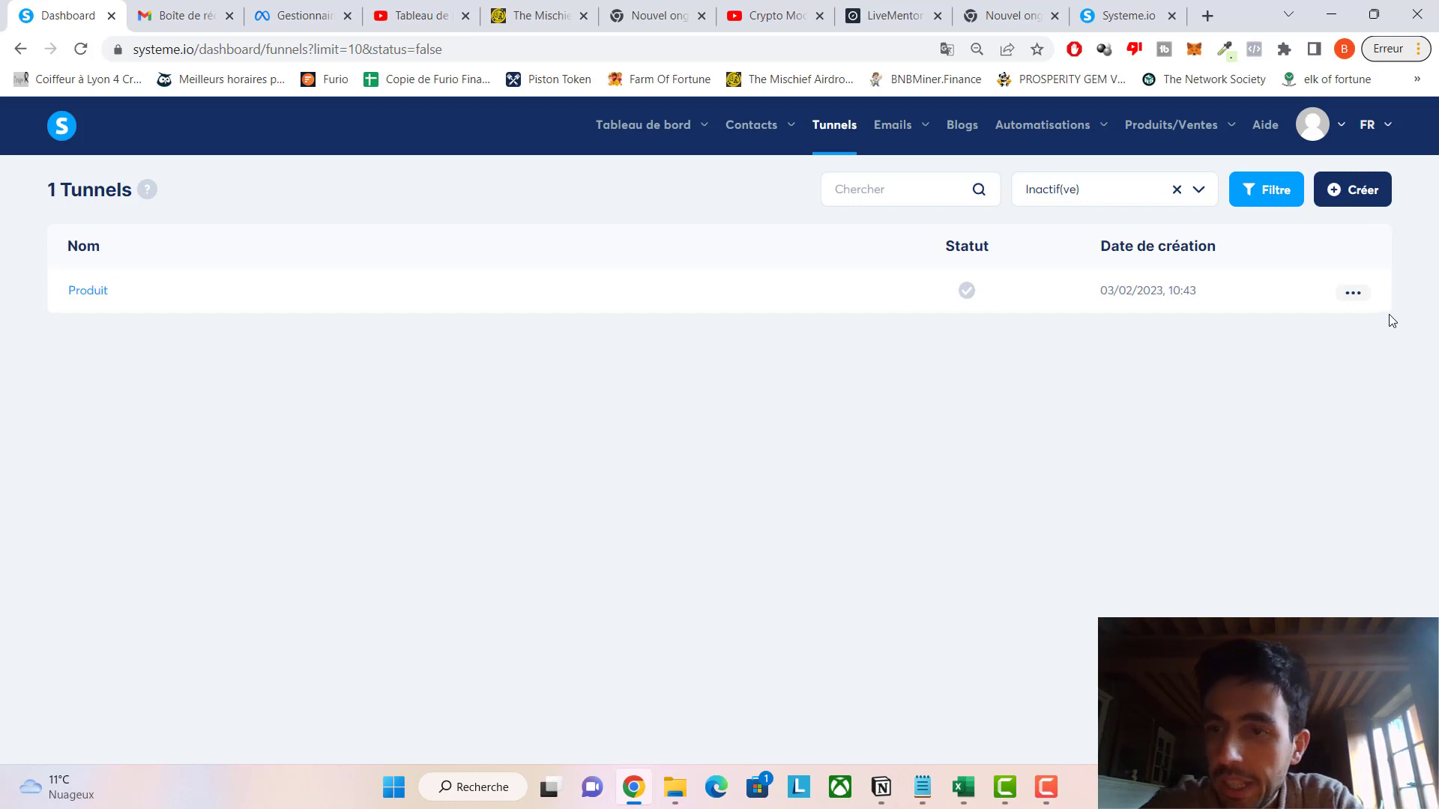
# Activate the inactive "Produit" funnel and confirm the activation.
pyautogui.click(1353, 292)
pyautogui.click(1304, 428)
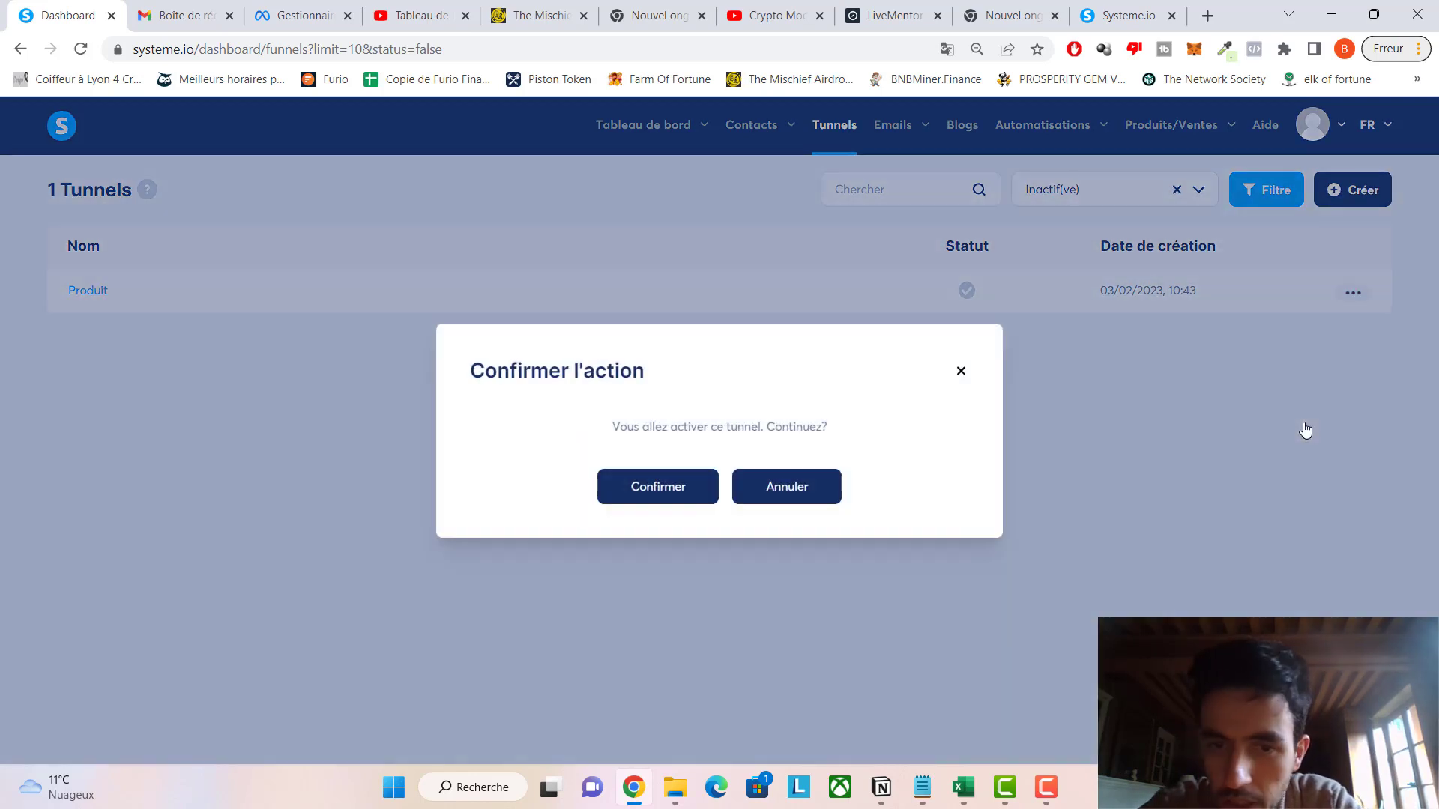
pyautogui.click(669, 491)
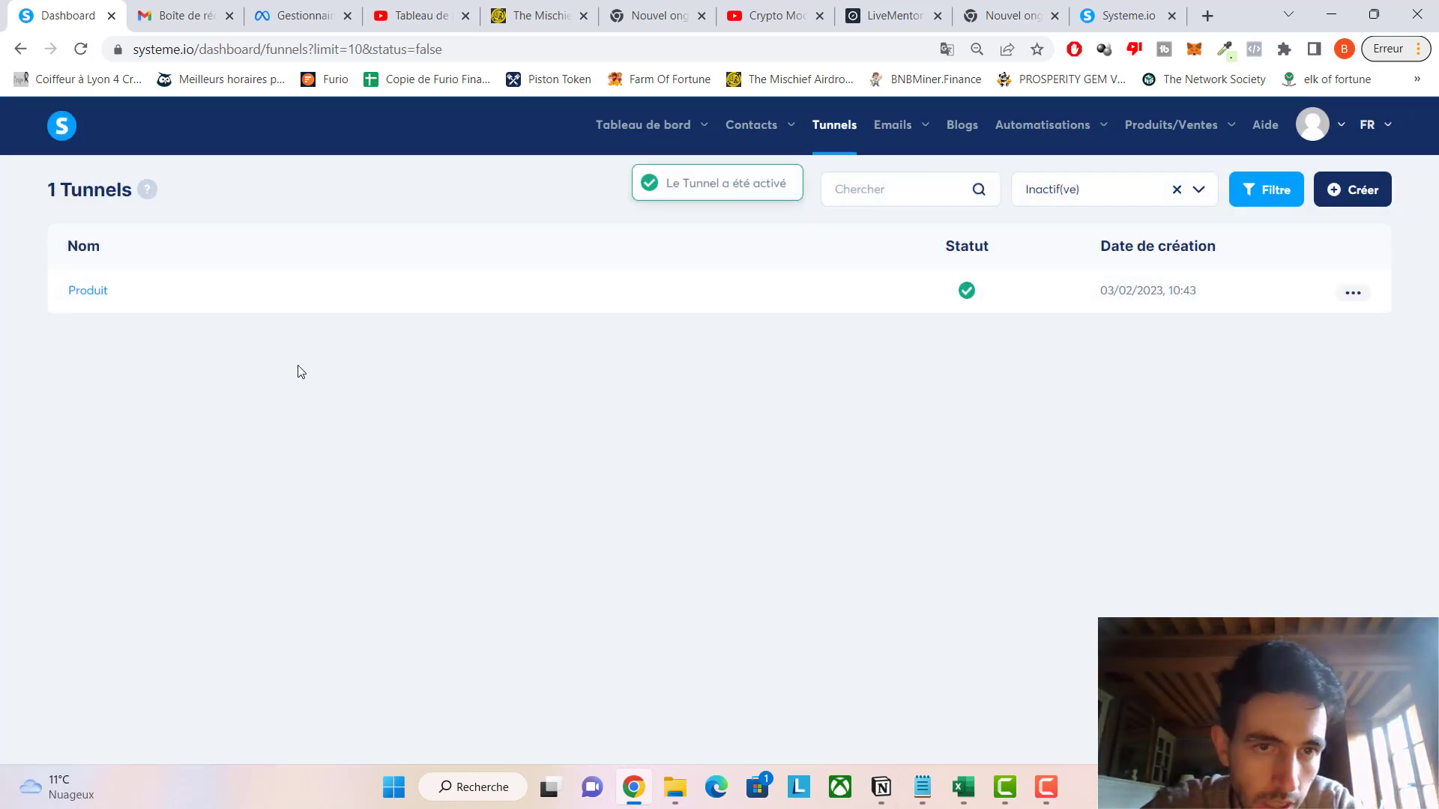
# Open the "Bon de commande" page of the "Produit" funnel and set its offer type to Produit numérique.
pyautogui.click(93, 289)
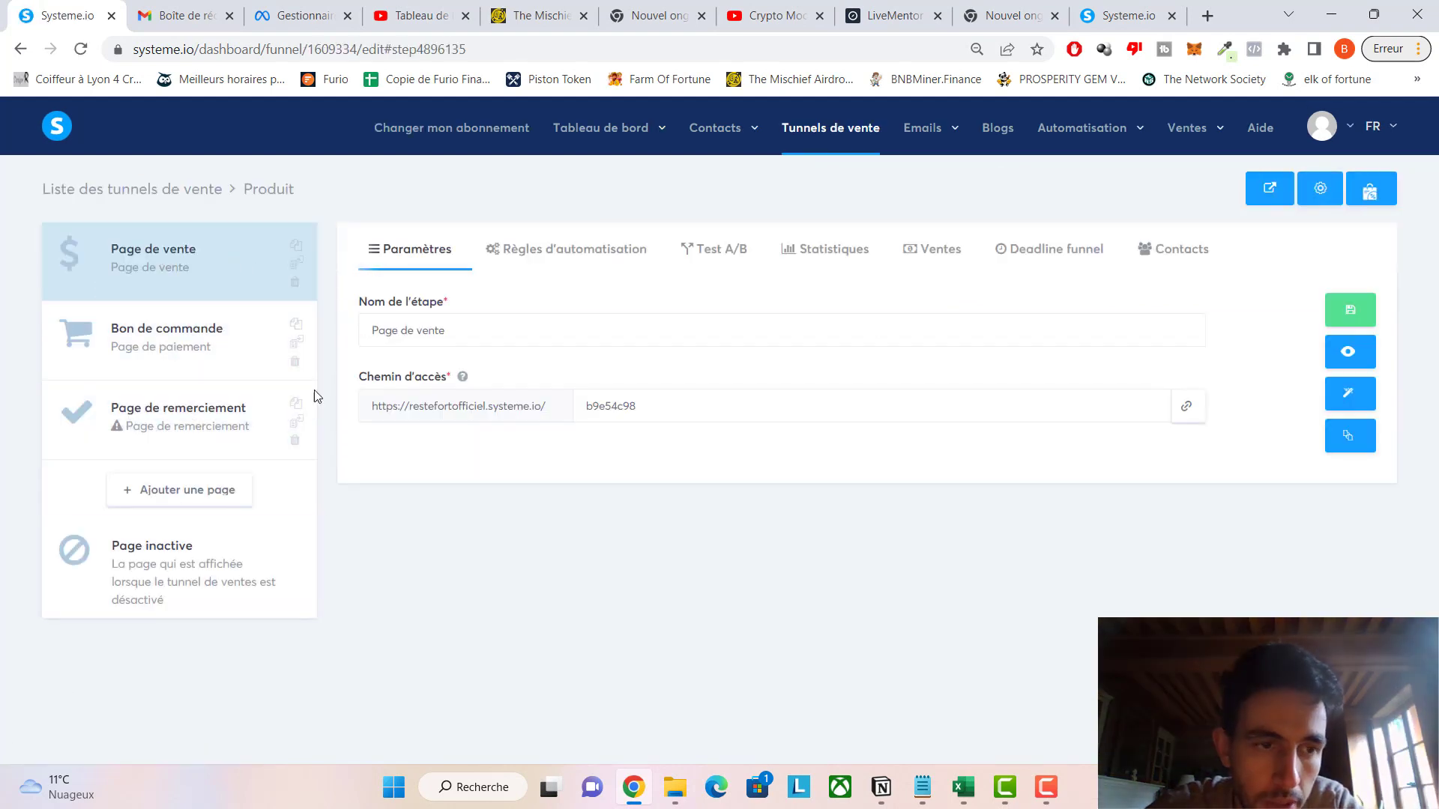
pyautogui.click(172, 328)
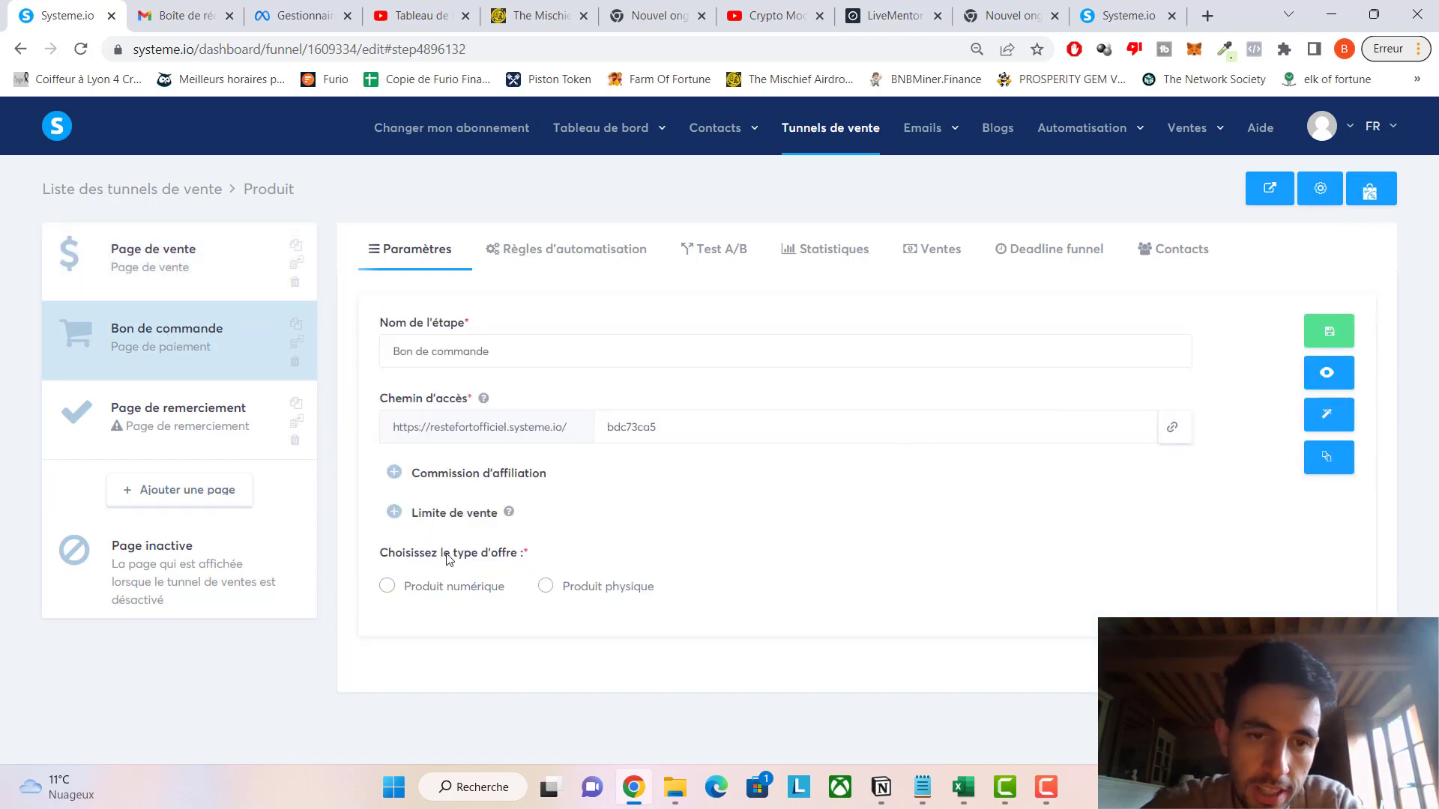
pyautogui.click(388, 587)
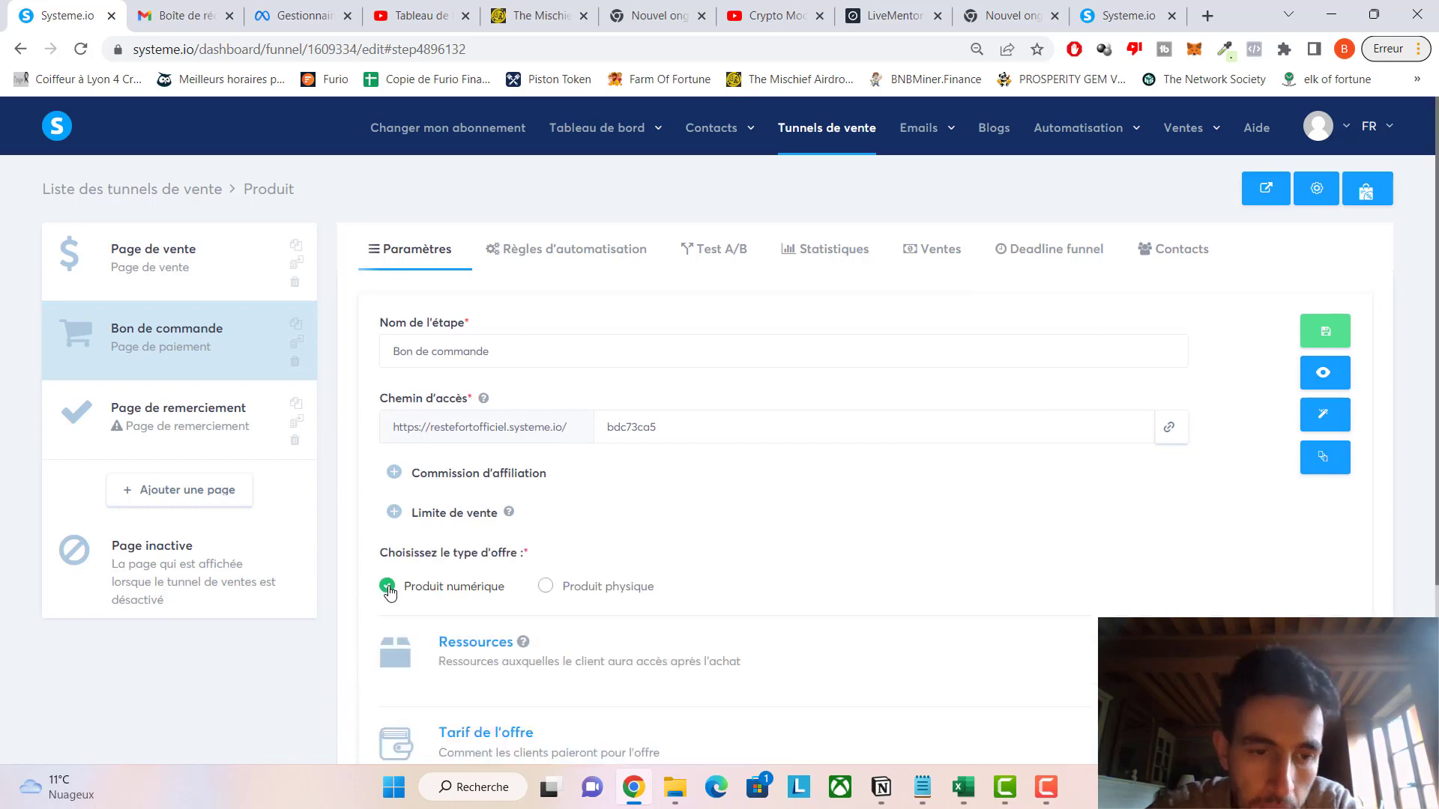
# Add a Formation resource to the order form, choosing "Ma super formation" with the access type Accès total.
pyautogui.scroll(-3, 1426, 426)
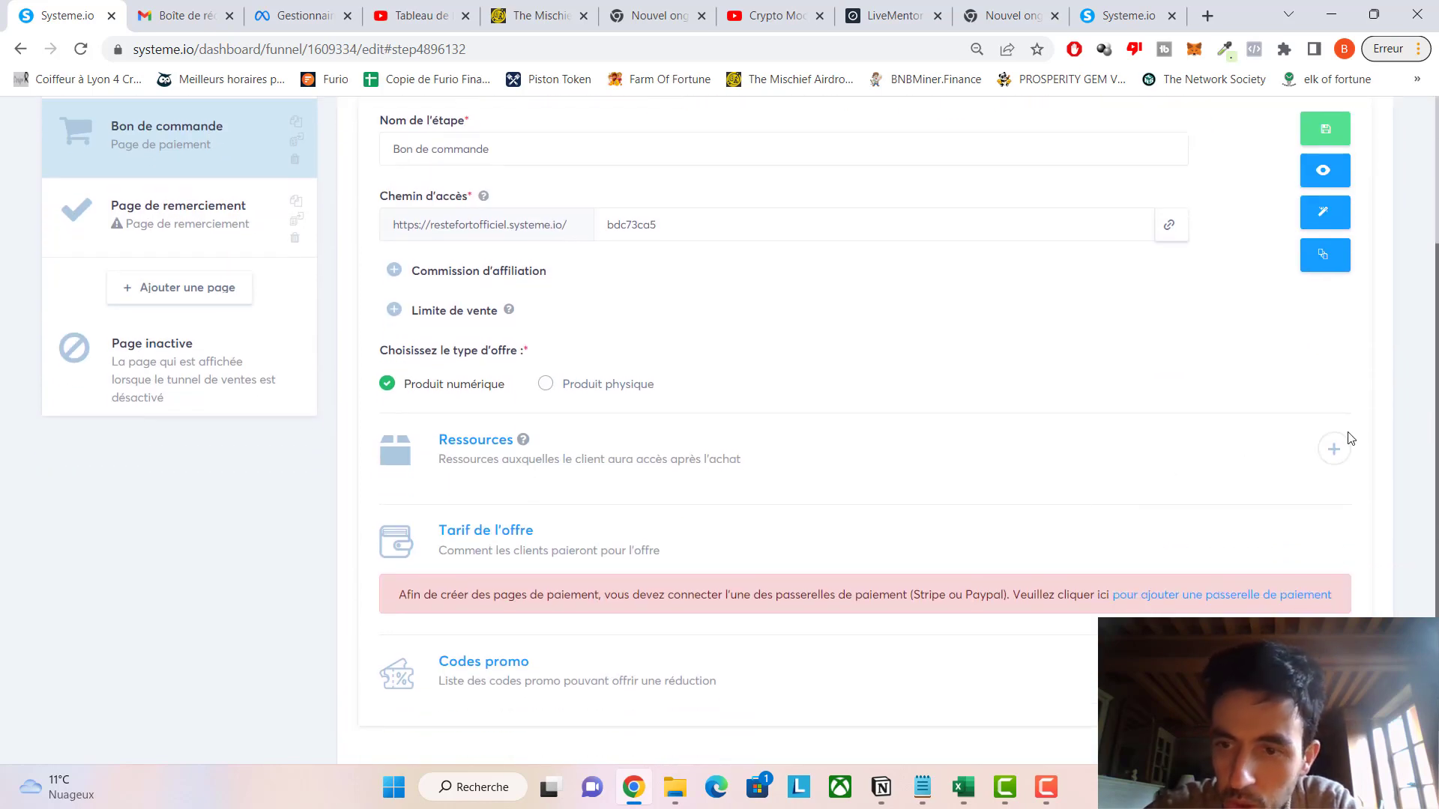
pyautogui.click(1334, 450)
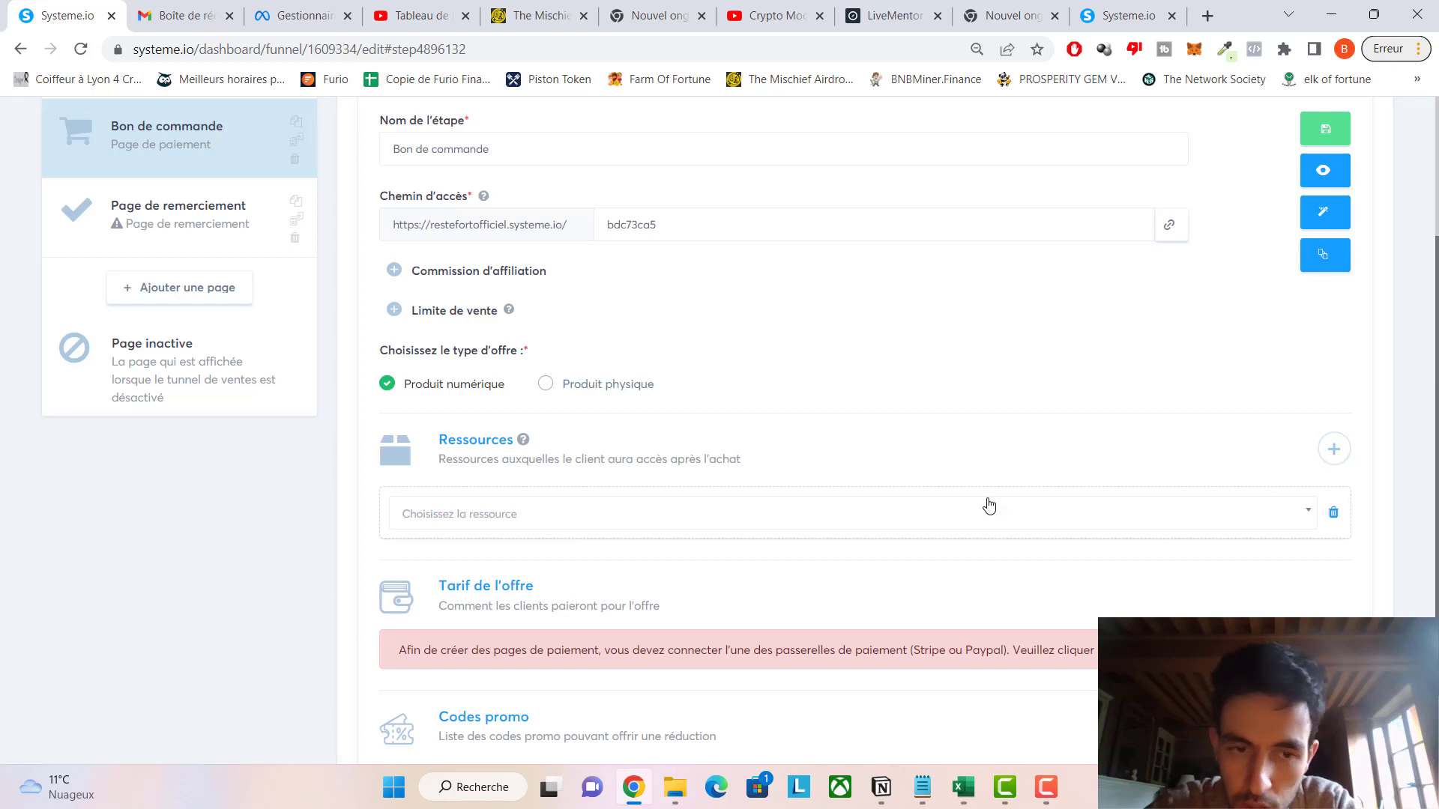
pyautogui.click(633, 528)
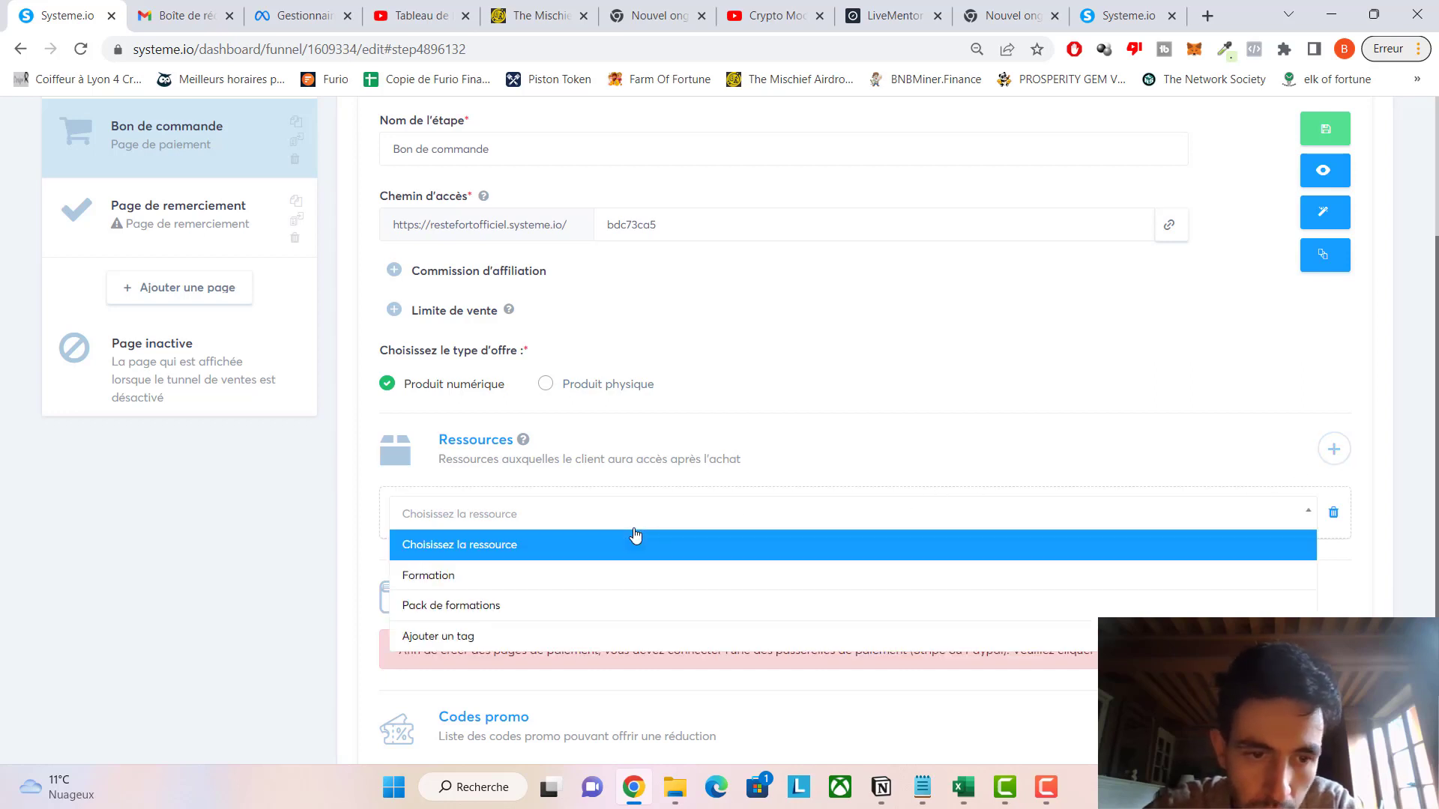
pyautogui.click(615, 575)
pyautogui.click(614, 573)
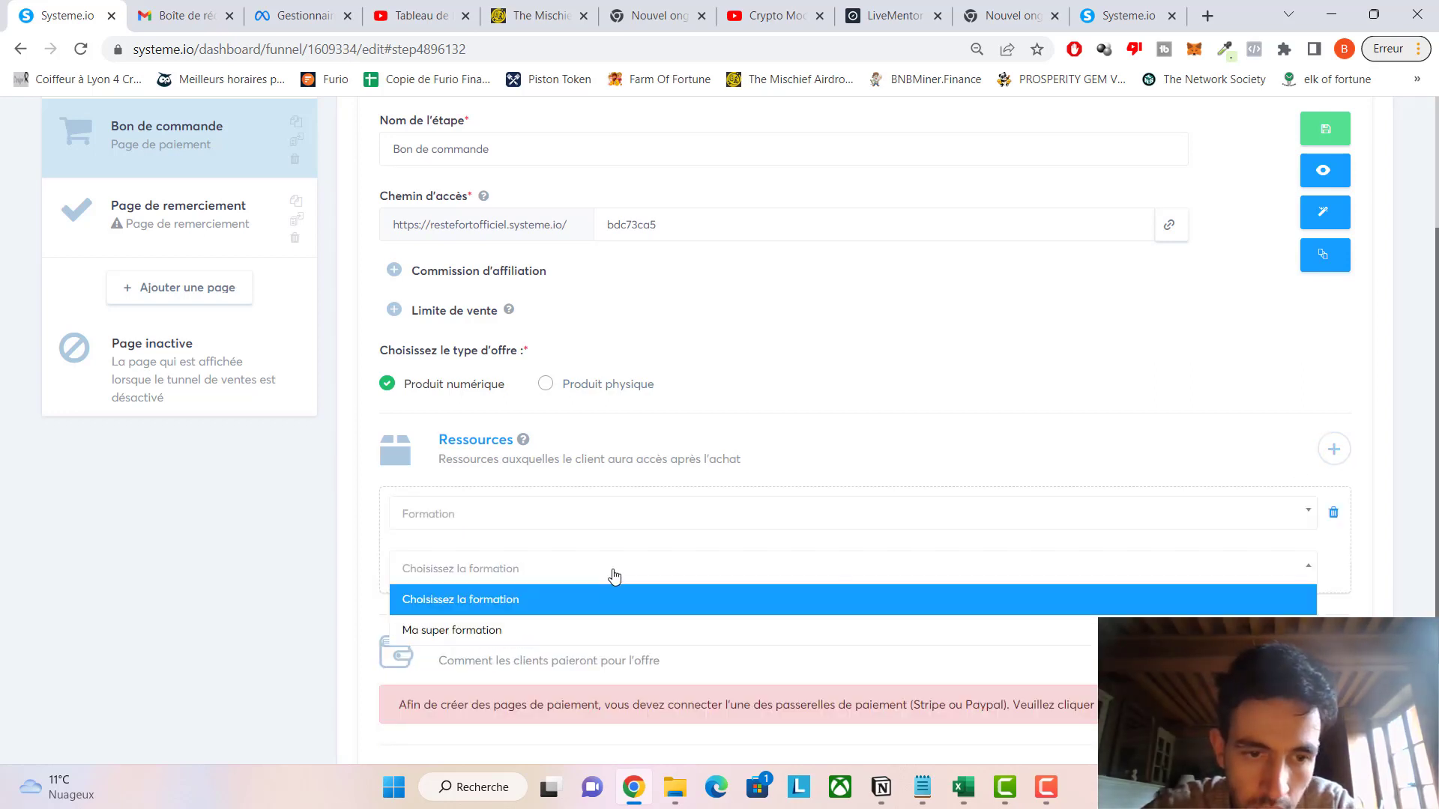
pyautogui.click(609, 639)
pyautogui.click(609, 633)
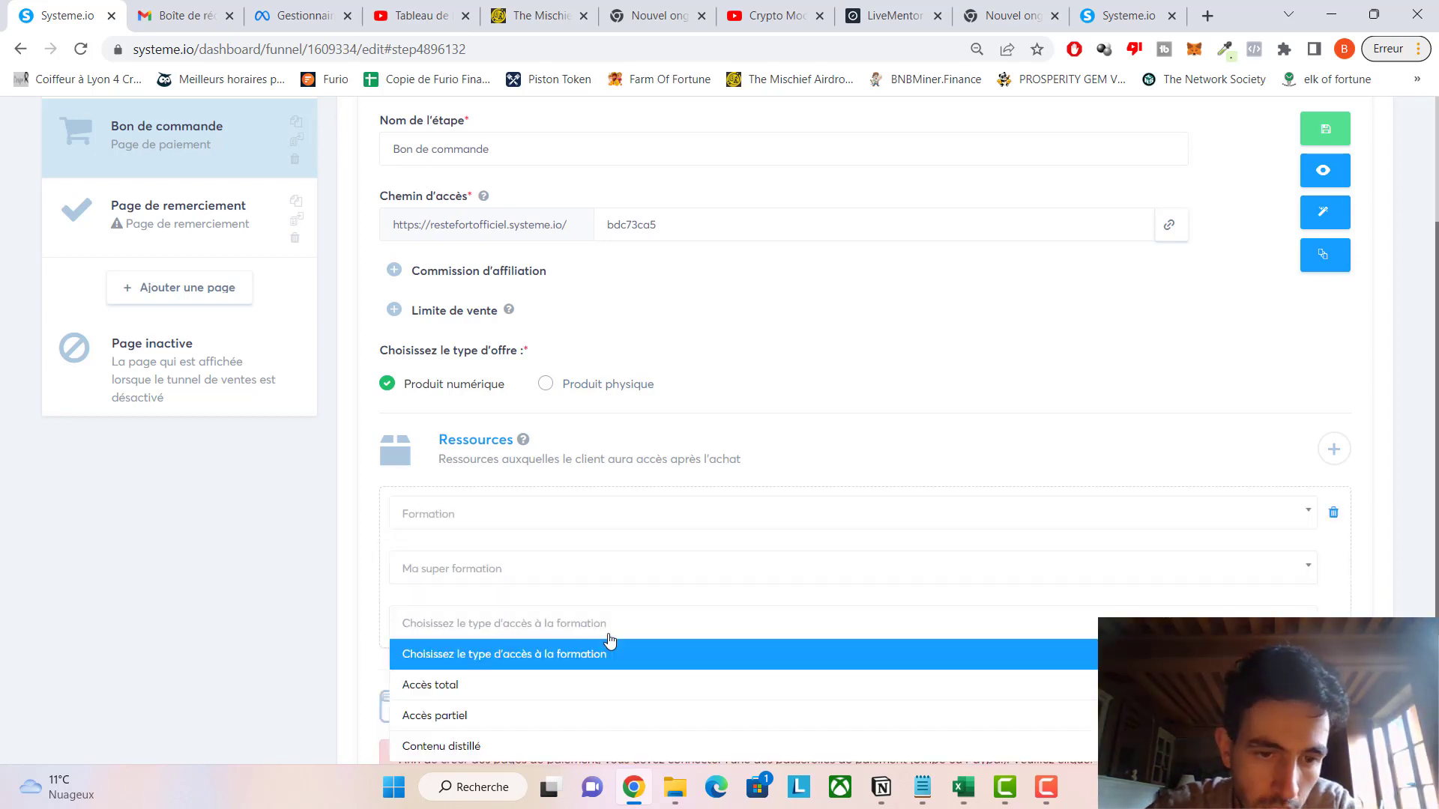
pyautogui.click(583, 695)
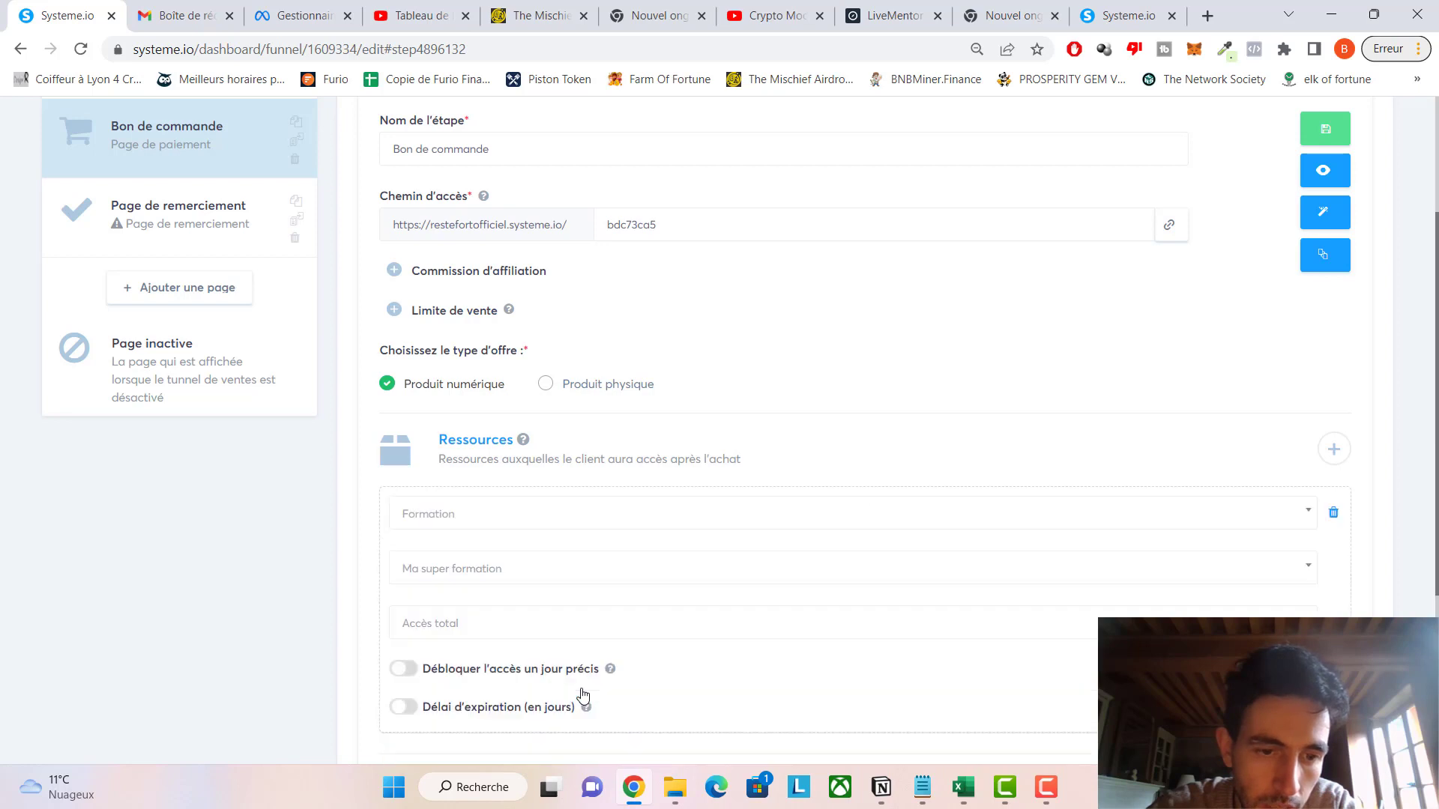
# Try the Contenu distillé access type for the course resource and set it back to Accès total.
pyautogui.click(635, 622)
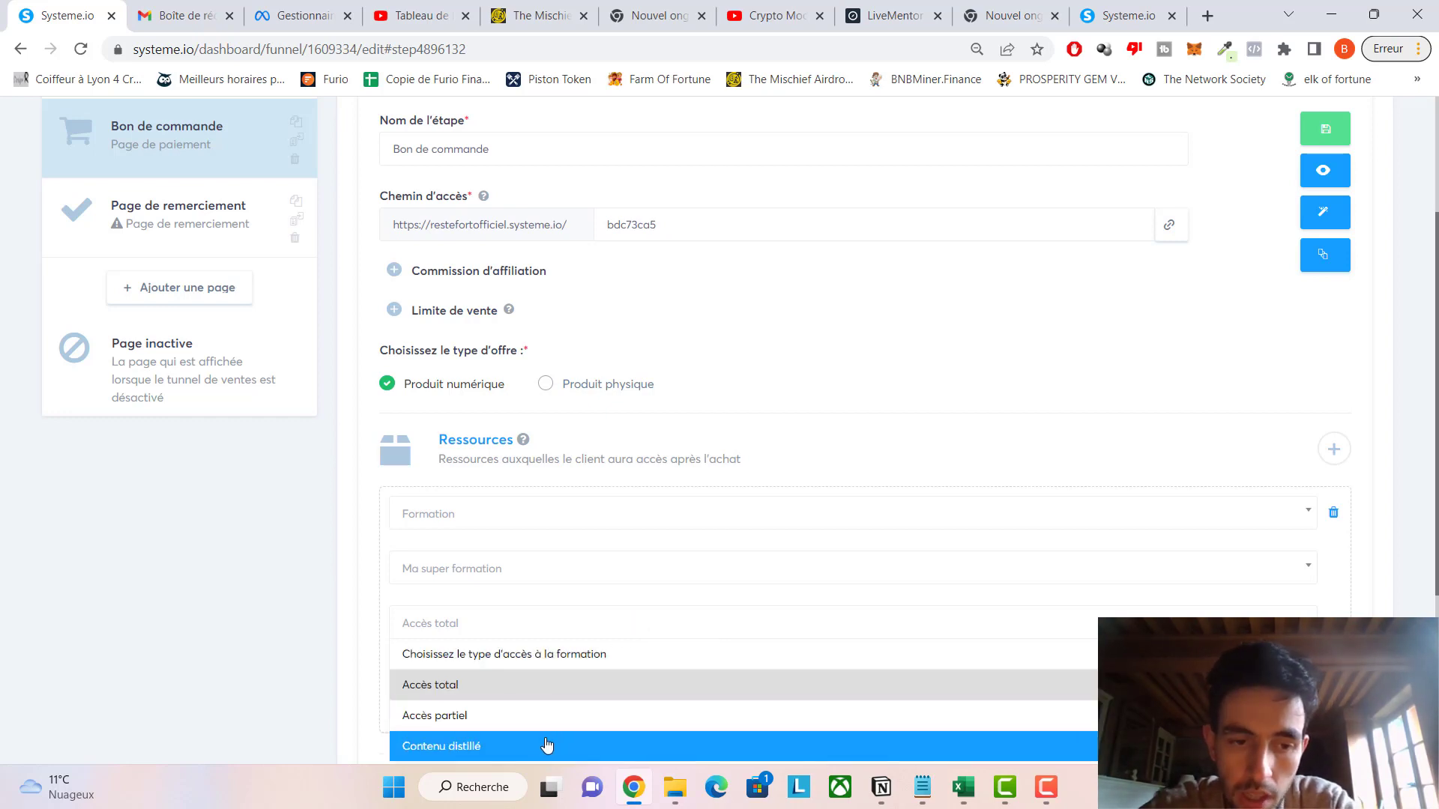
pyautogui.click(546, 746)
pyautogui.click(600, 633)
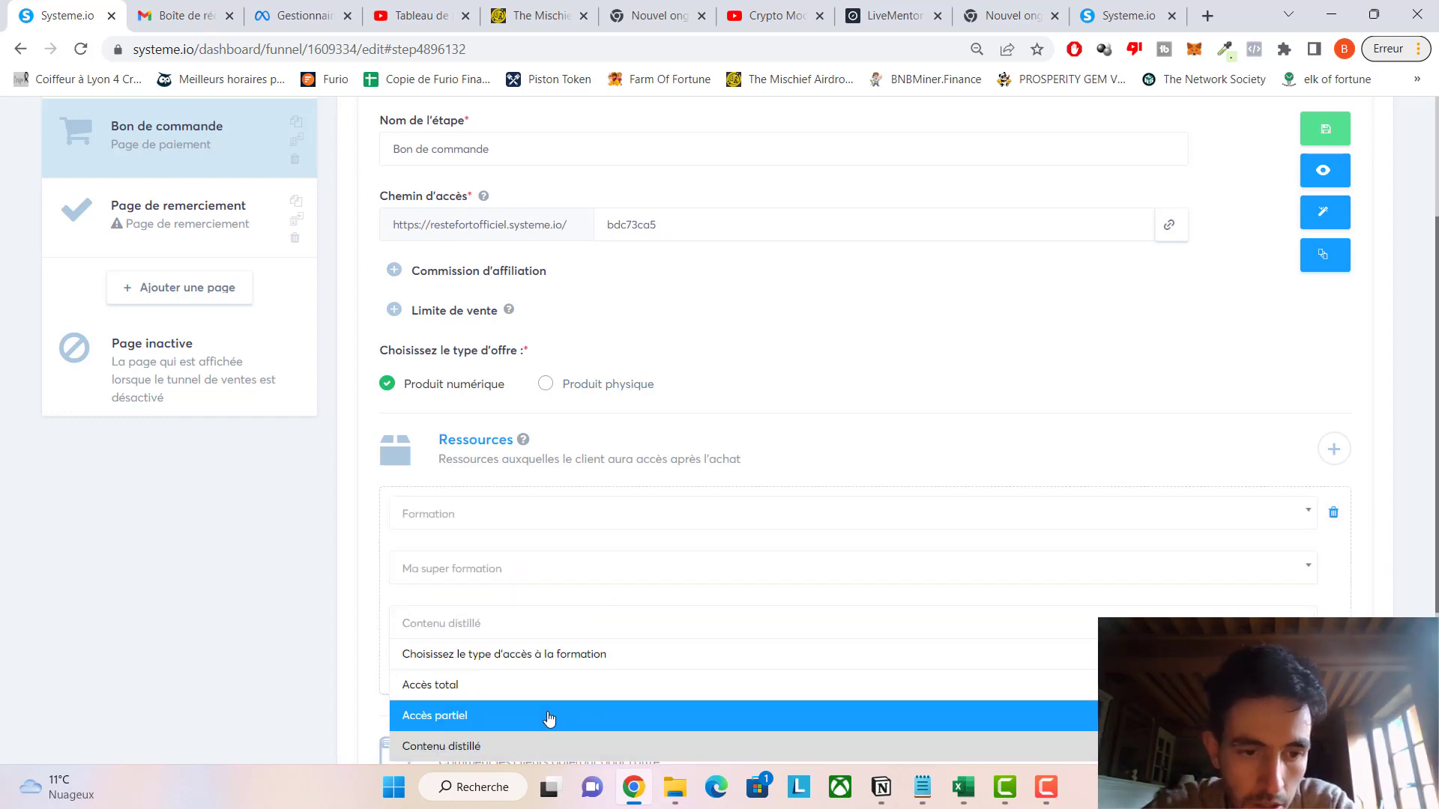
pyautogui.click(558, 698)
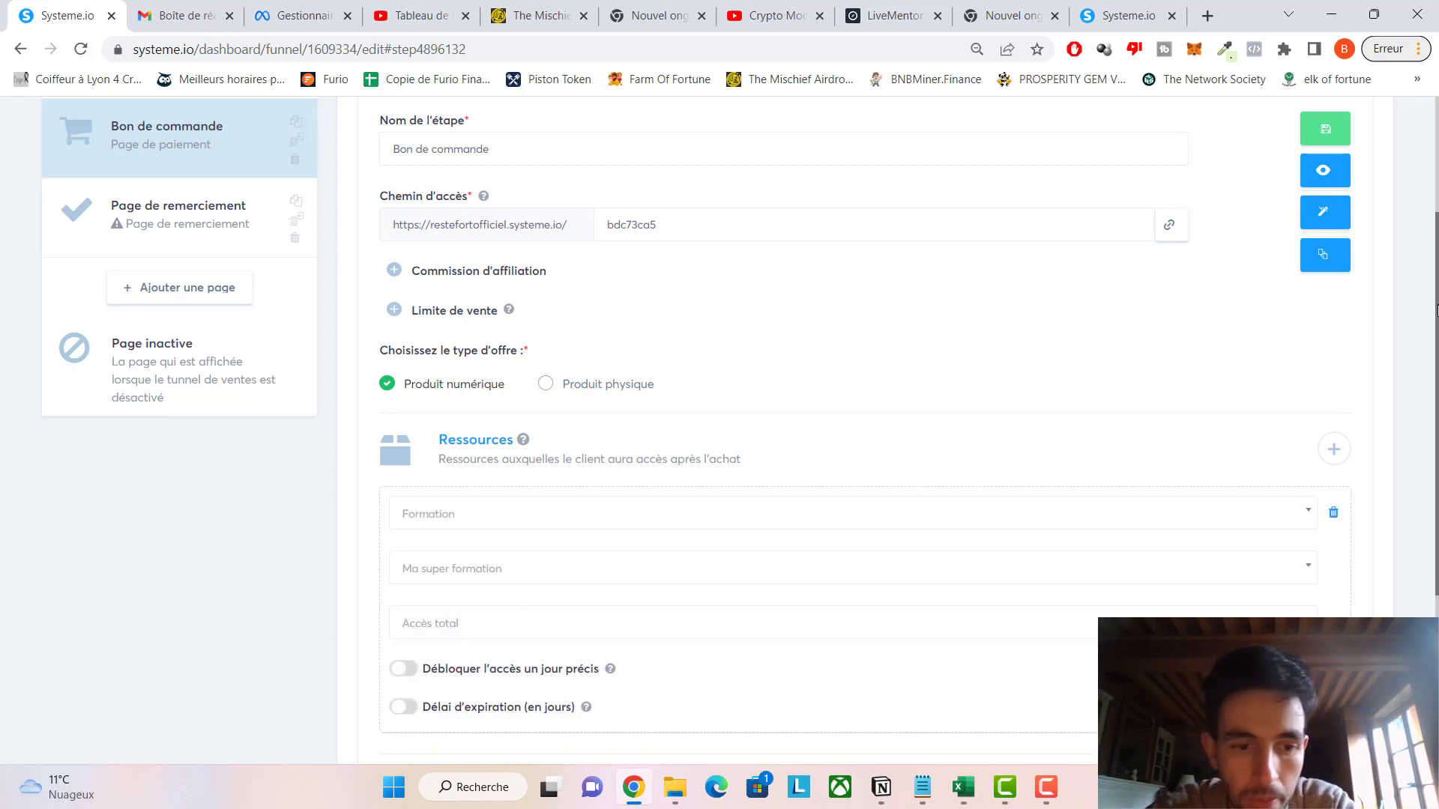
# Review the order form's pricing and promo code sections, and view the funnel's general settings without saving changes.
pyautogui.scroll(-3, 697, 431)
pyautogui.scroll(-1, 861, 450)
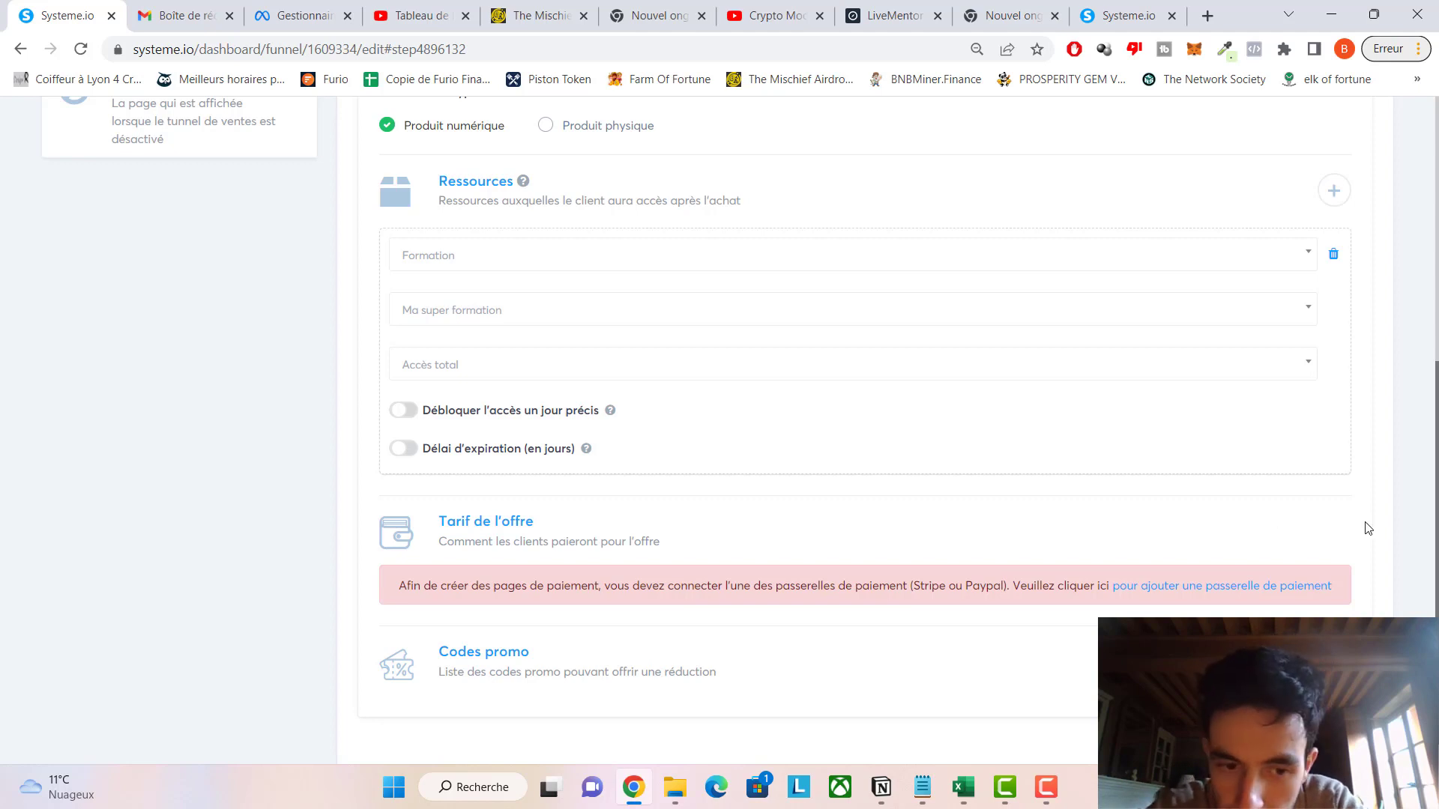
pyautogui.scroll(5, 1237, 541)
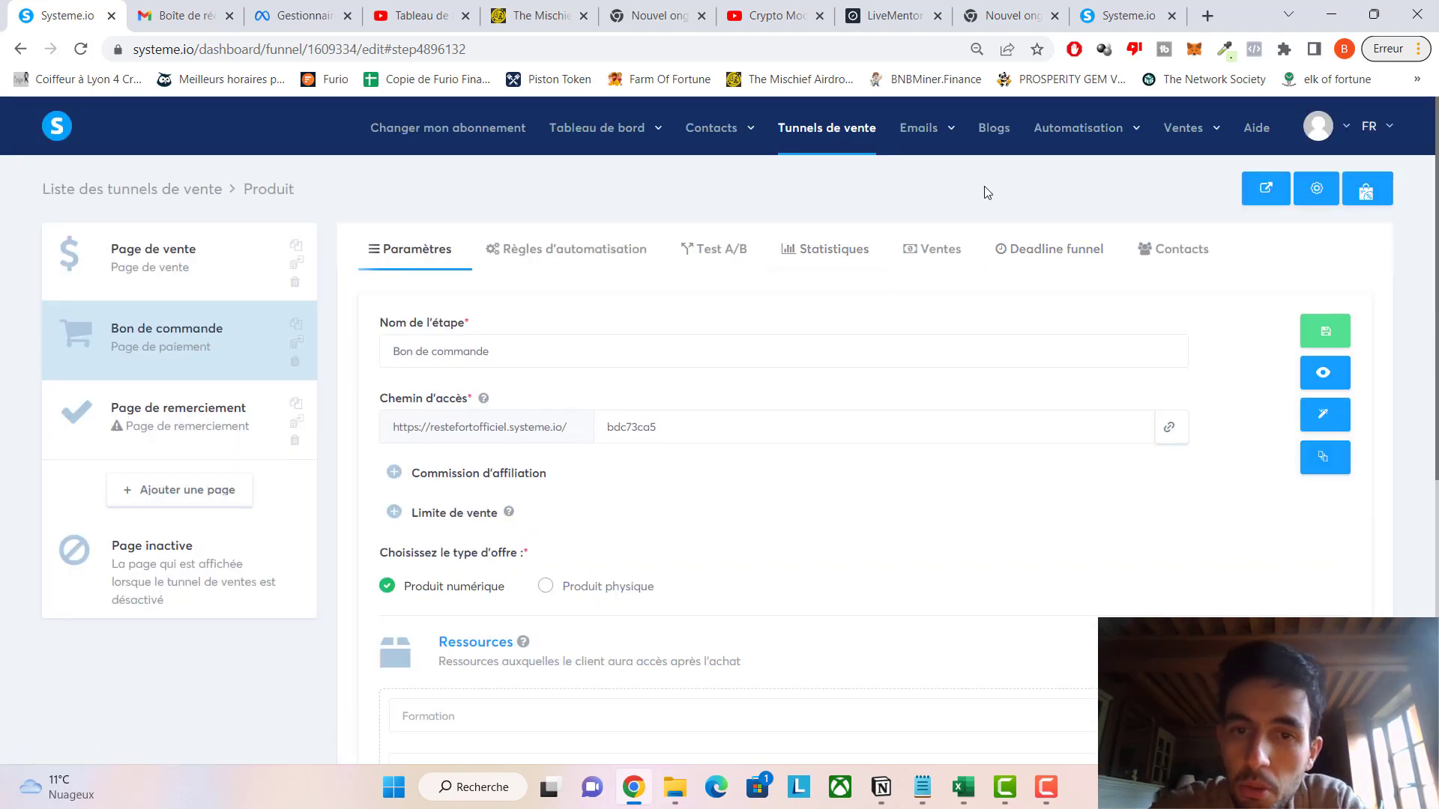
pyautogui.moveTo(1199, 145)
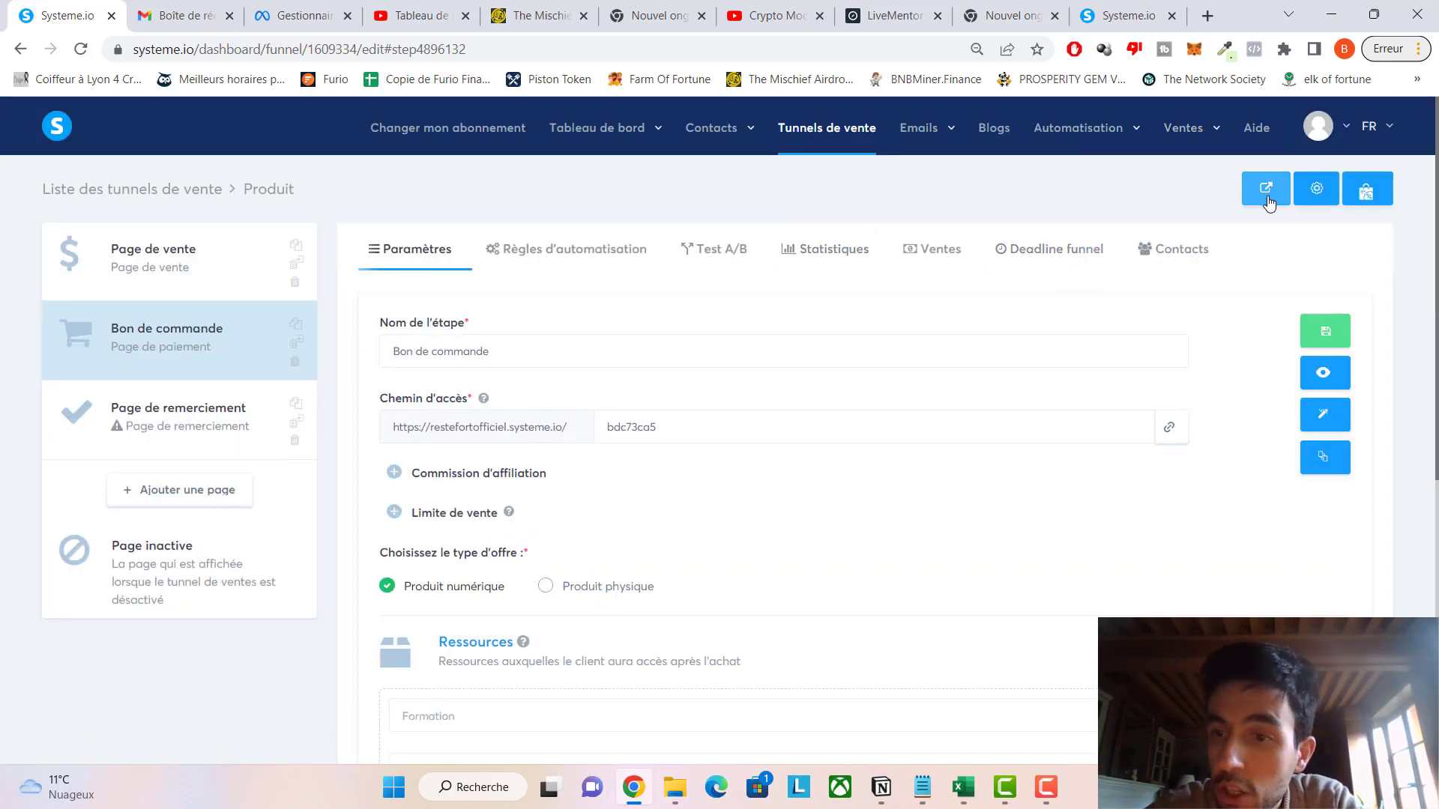
pyautogui.click(1319, 197)
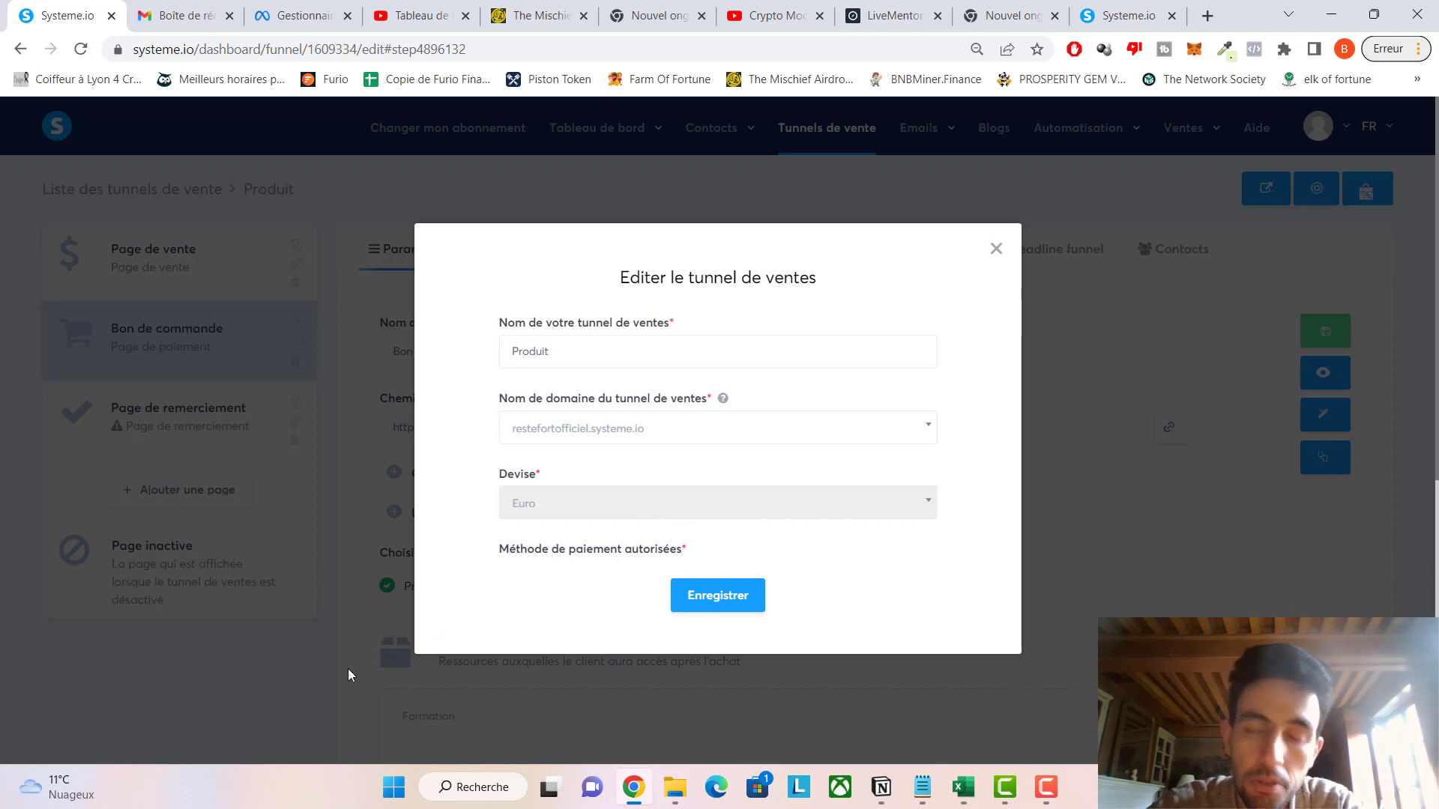
pyautogui.click(254, 686)
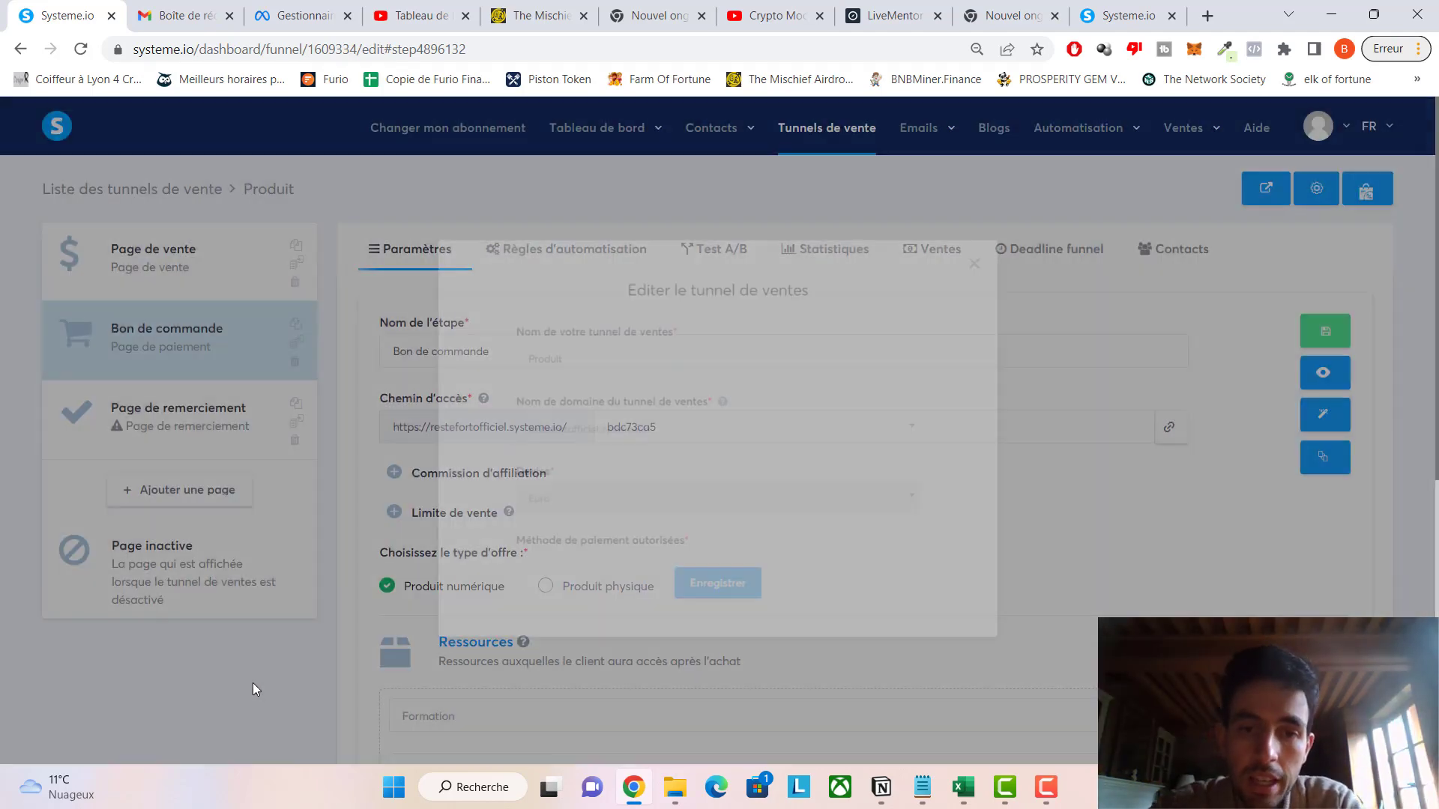